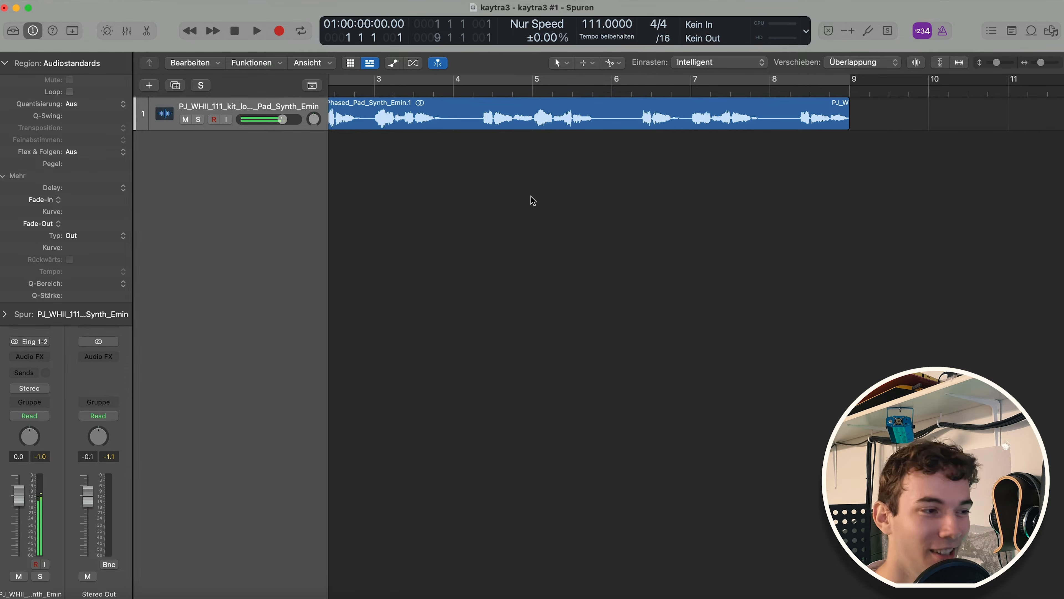
# - Play the synth pad loop from bar 1 and place the playhead at bar 4
pyautogui.hscroll(-5, 530, 206)
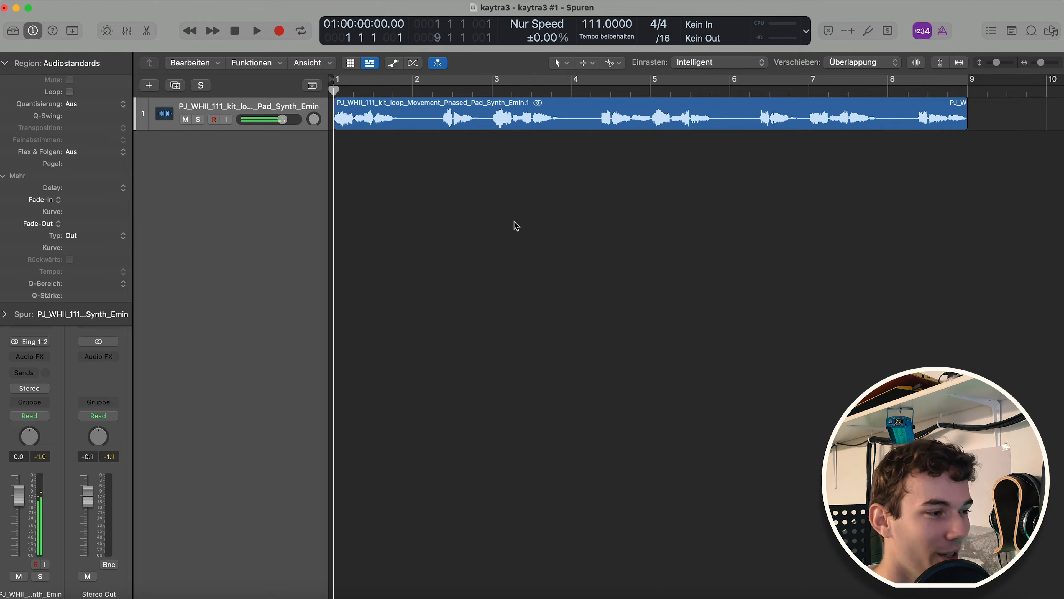
pyautogui.press('space')
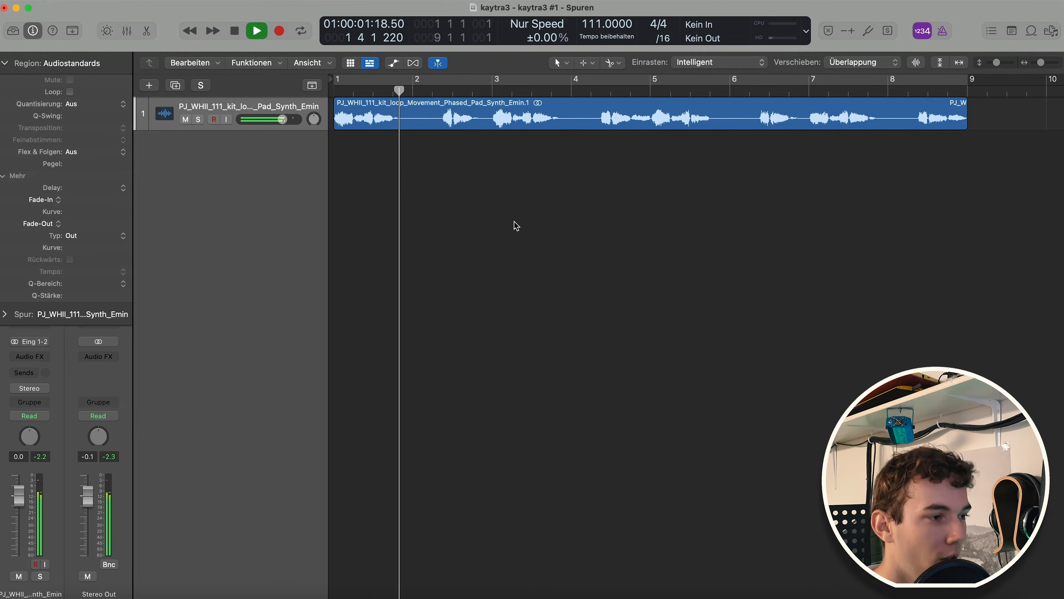
pyautogui.scroll(5, 518, 227)
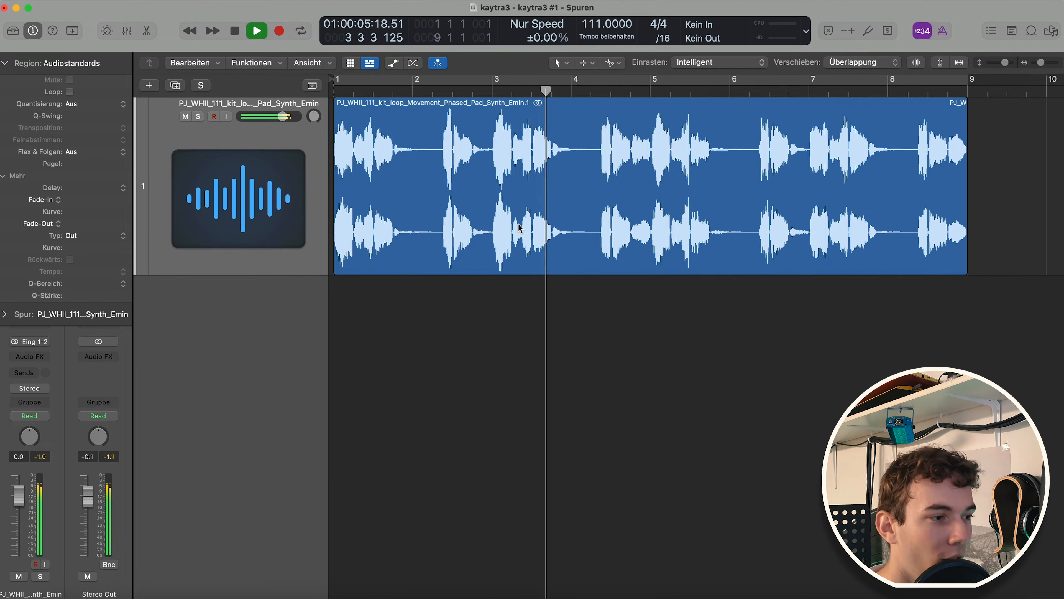
pyautogui.press('space')
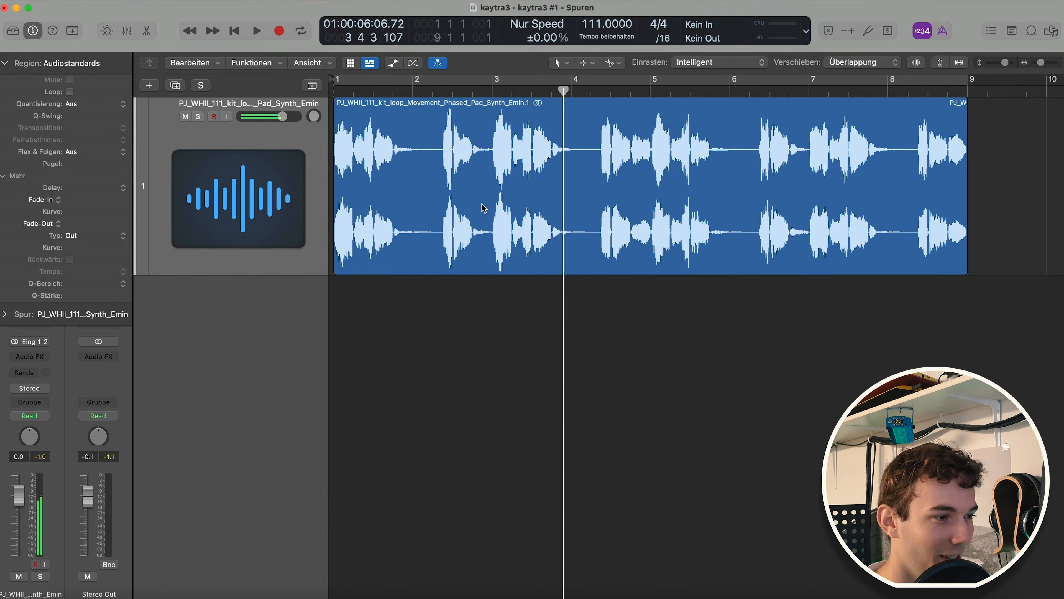
pyautogui.moveTo(569, 90); pyautogui.dragTo(570, 93)
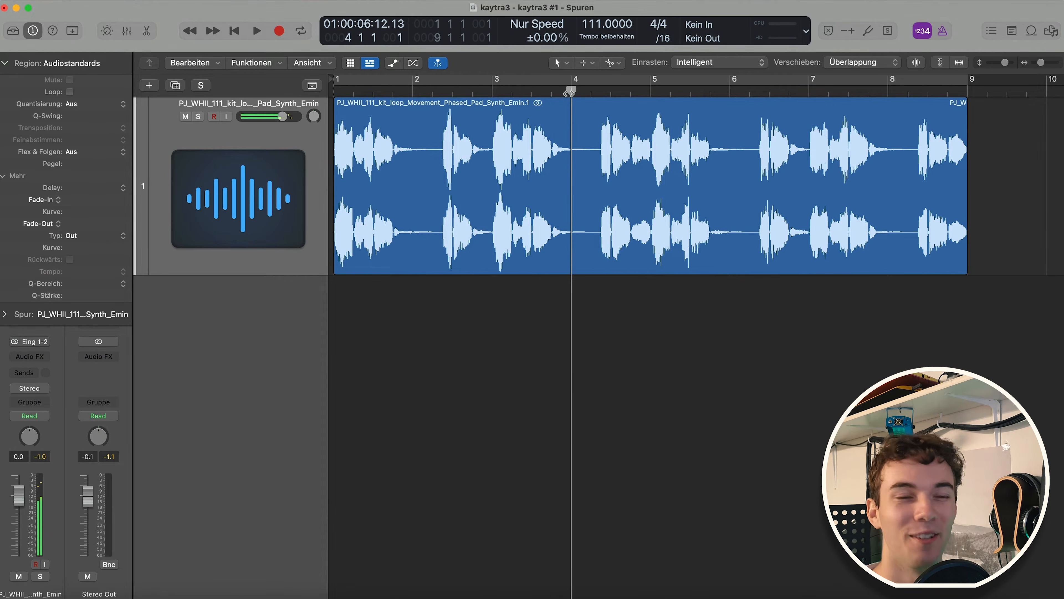
pyautogui.click(574, 168)
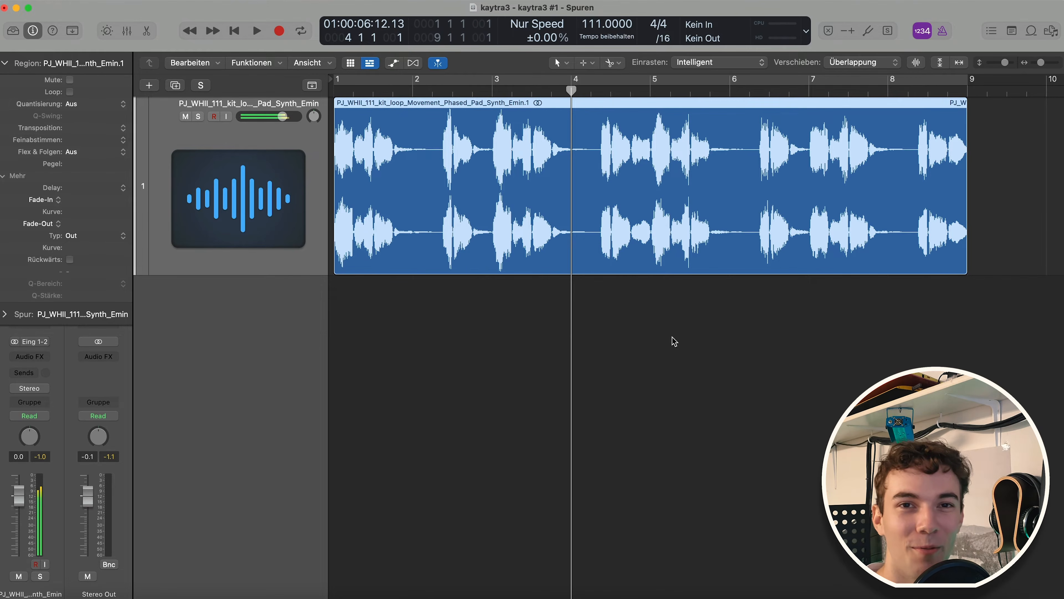
pyautogui.scroll(-1, 667, 330)
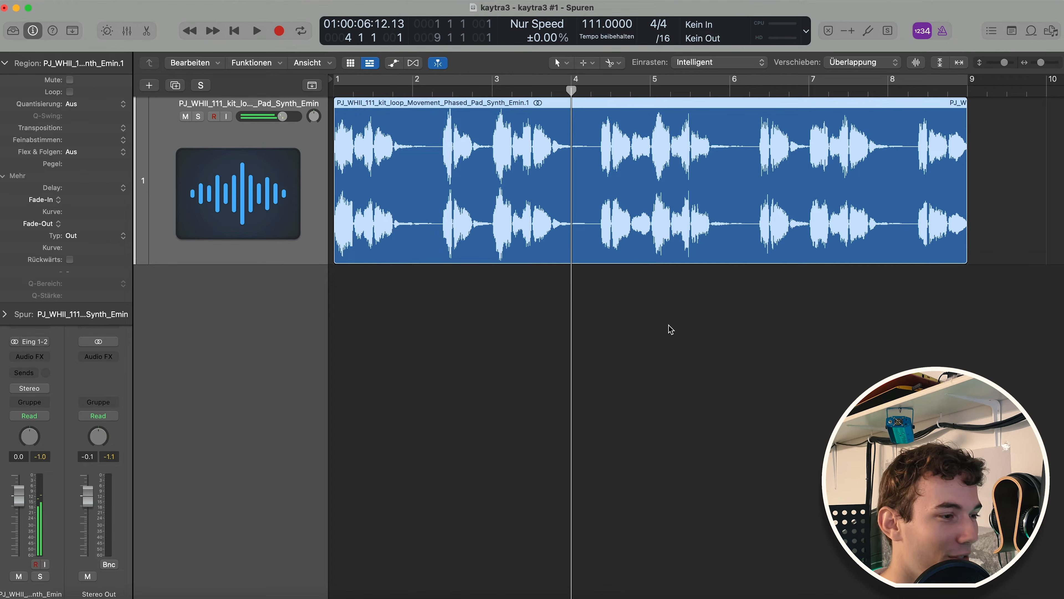
pyautogui.click(659, 383)
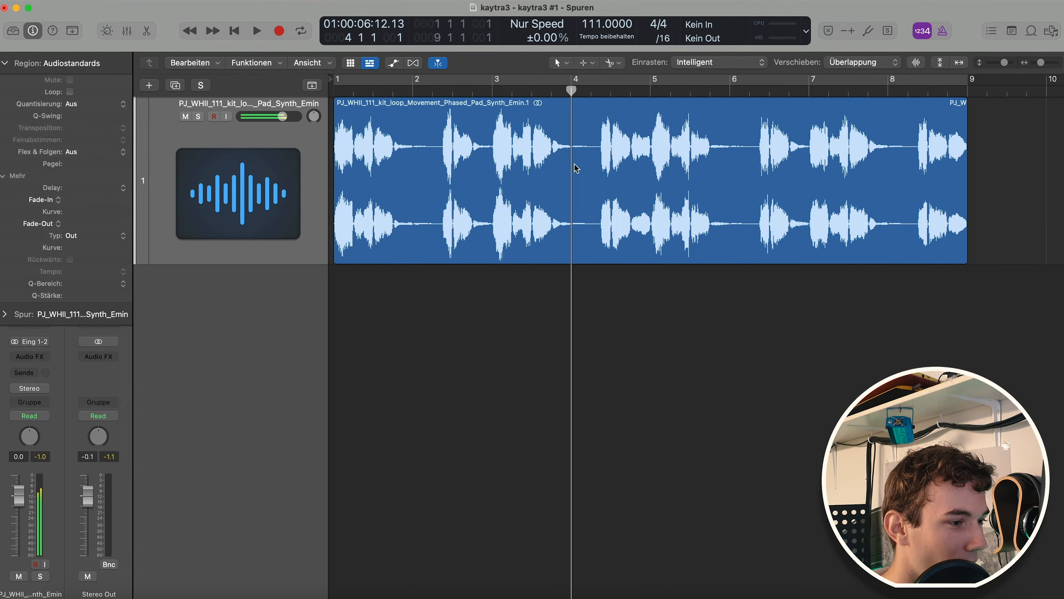
# - Move the synth pad loop region so it starts at bar 2
pyautogui.click(573, 118)
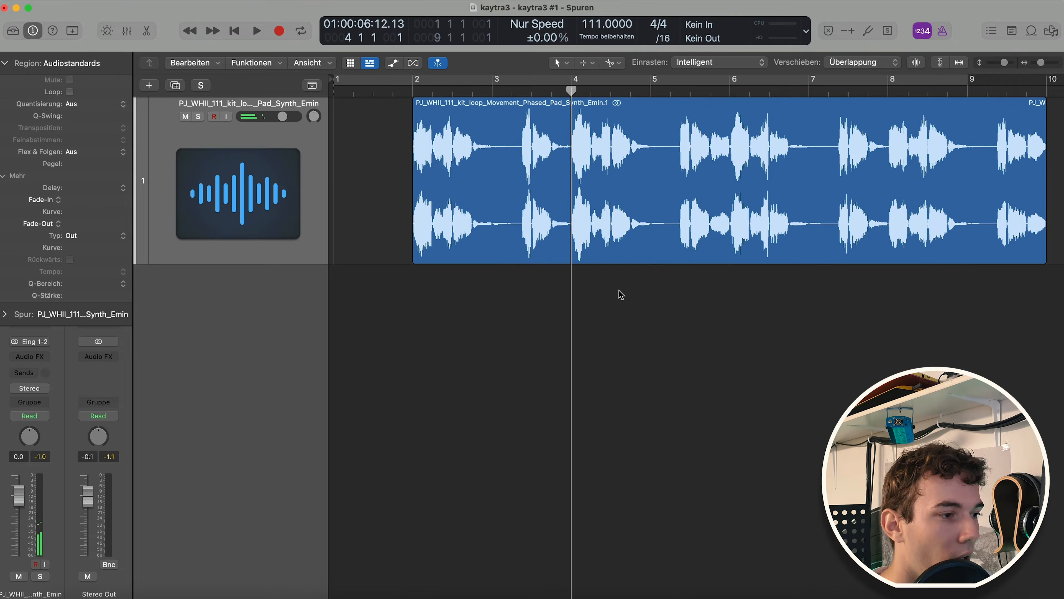
pyautogui.hscroll(1, 626, 307)
pyautogui.hscroll(-1, 628, 306)
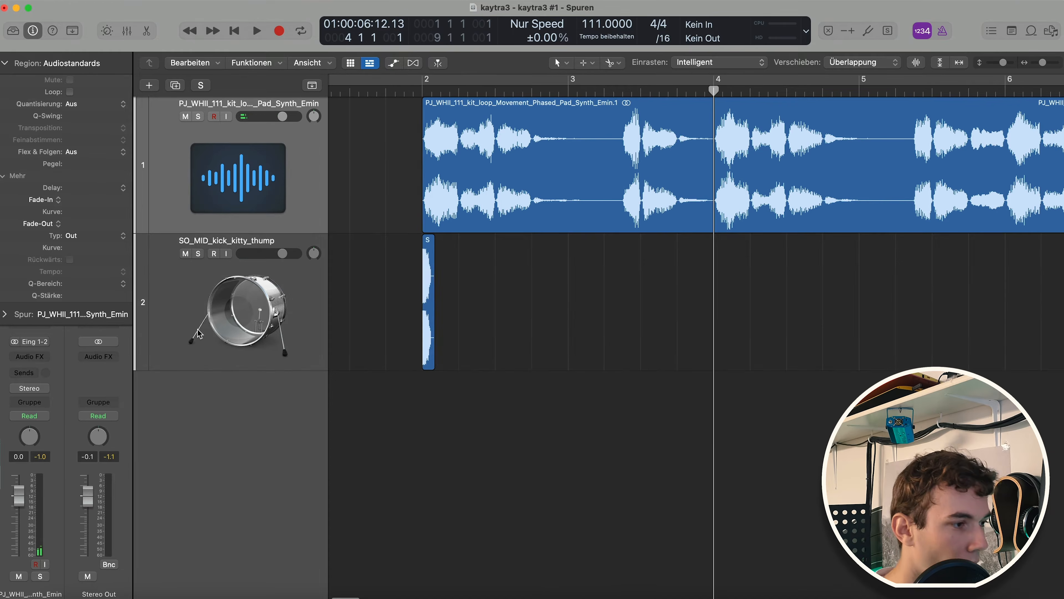
# - Copy the kick sample onto every beat from bar 2 up to the first beat of bar 3
pyautogui.click(305, 335)
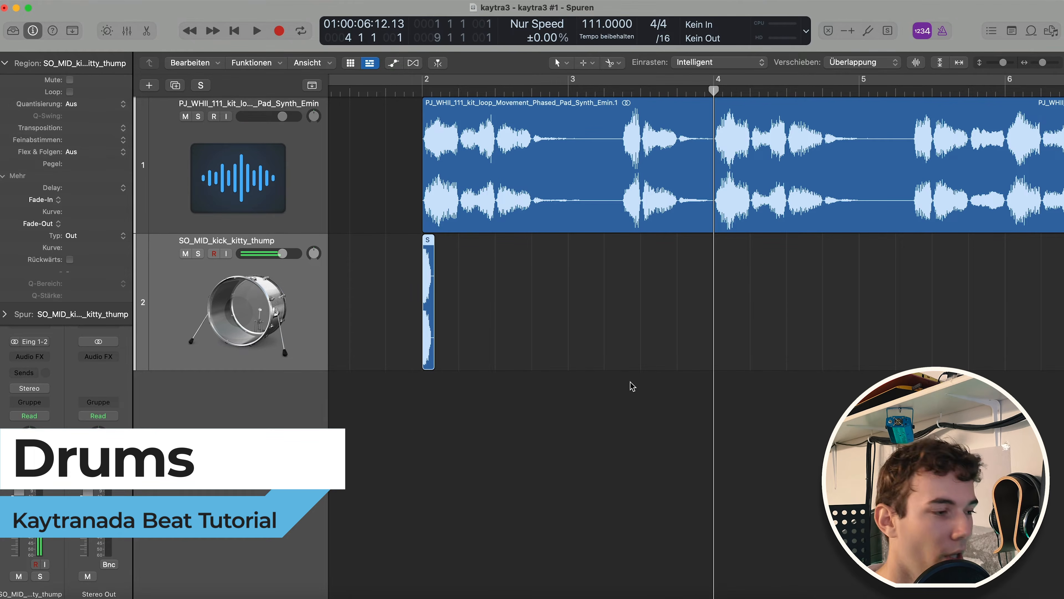
pyautogui.click(459, 93)
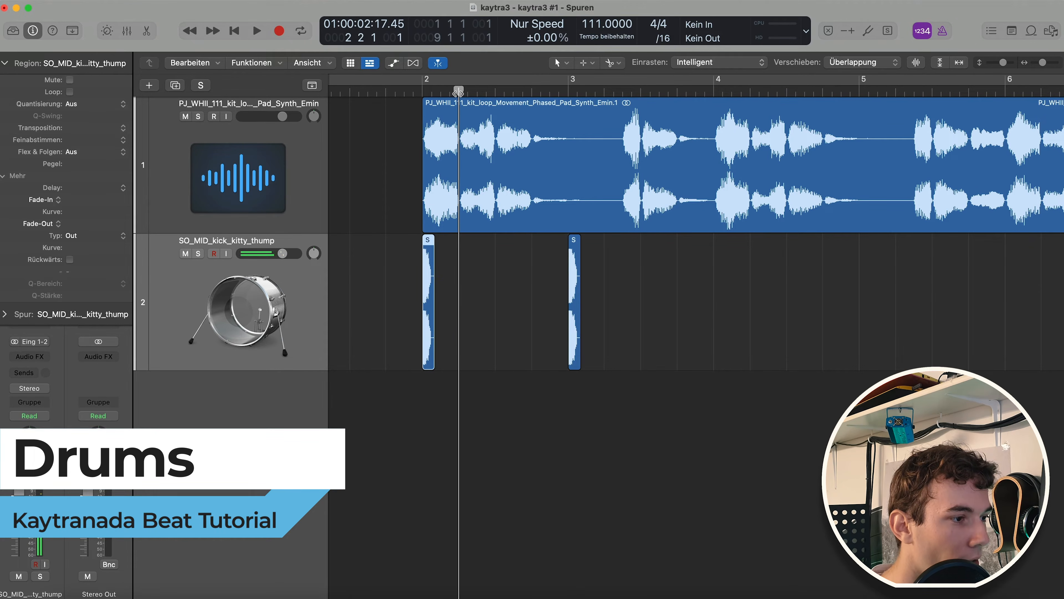
pyautogui.press('super+v')
pyautogui.click(495, 93)
pyautogui.press('super+v')
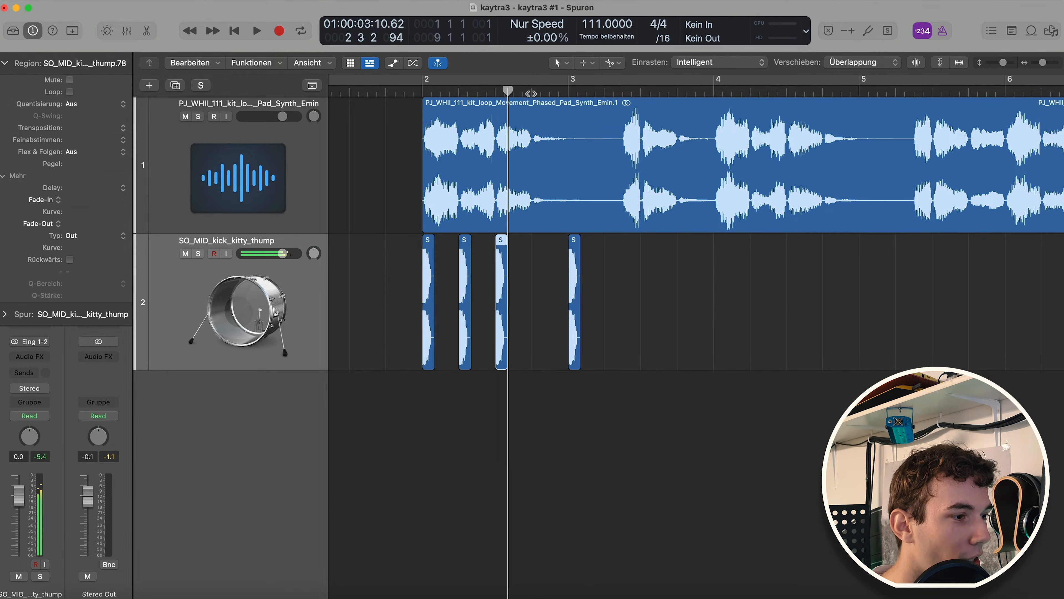
pyautogui.click(545, 94)
pyautogui.press('super+v')
# - Duplicate the five kick regions so the pattern continues from beat 2 of bar 3
pyautogui.moveTo(618, 288); pyautogui.dragTo(424, 308)
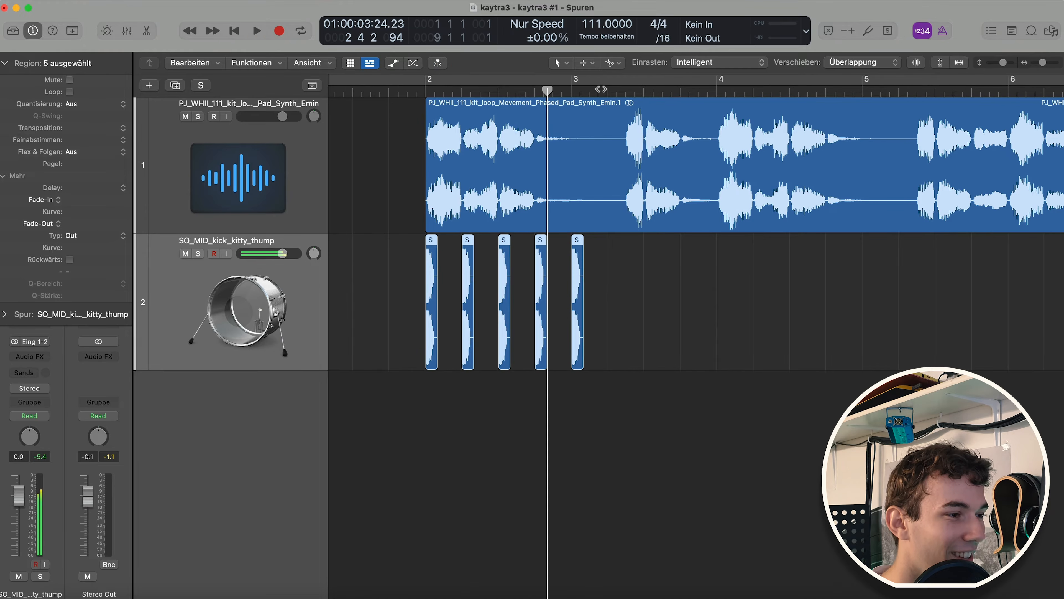
pyautogui.click(607, 91)
pyautogui.press('super+v')
# - Repeat the ten kick regions on every beat until the pad loop ends, and delete the surplus kicks from bar 10 on
pyautogui.moveTo(833, 280); pyautogui.dragTo(415, 325)
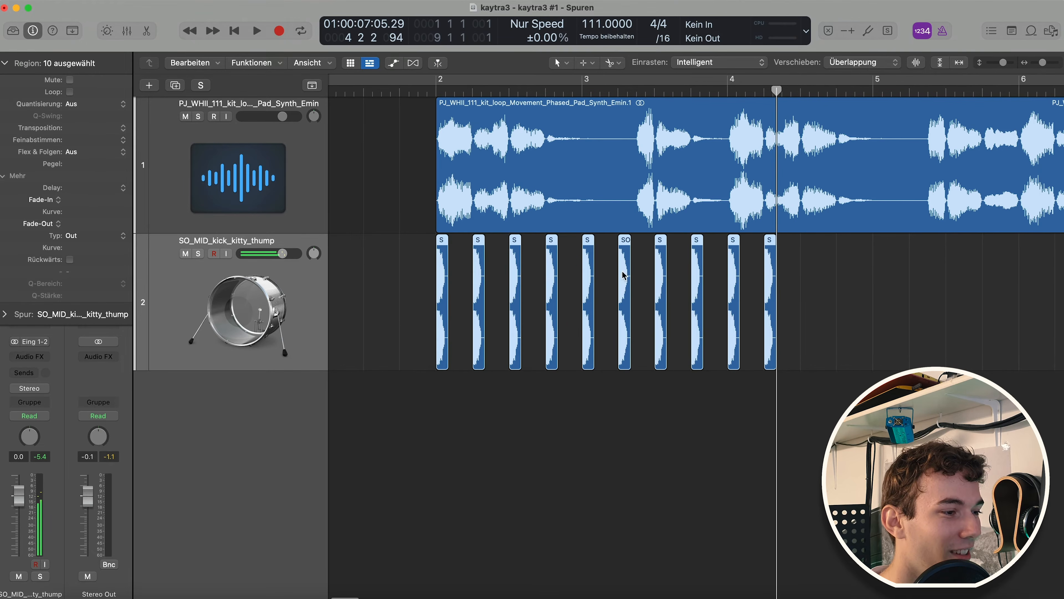
pyautogui.press('super+c')
pyautogui.press('super+v')
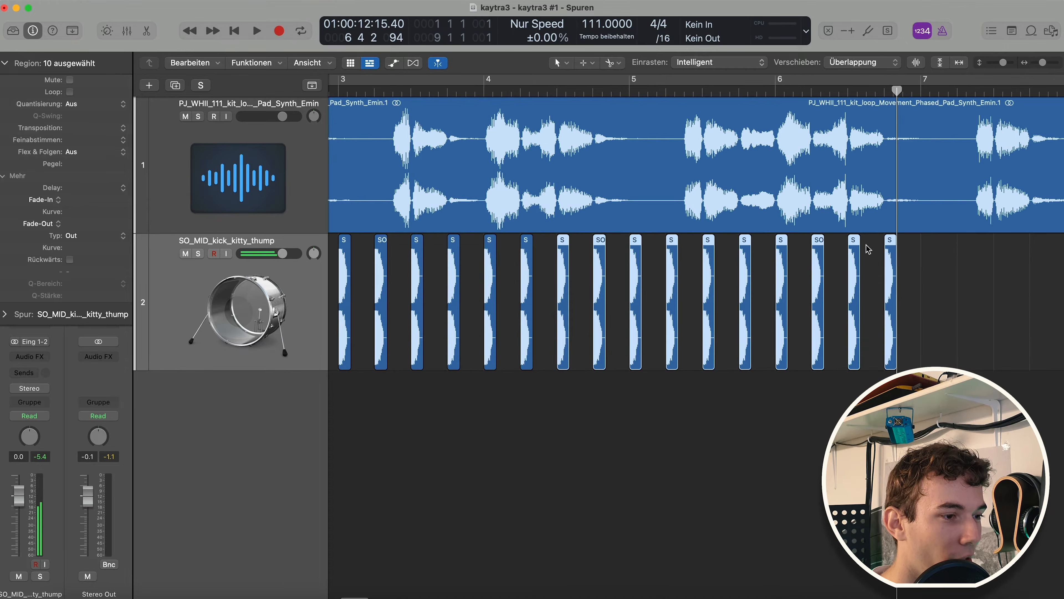
pyautogui.press('super+v')
pyautogui.click(782, 92)
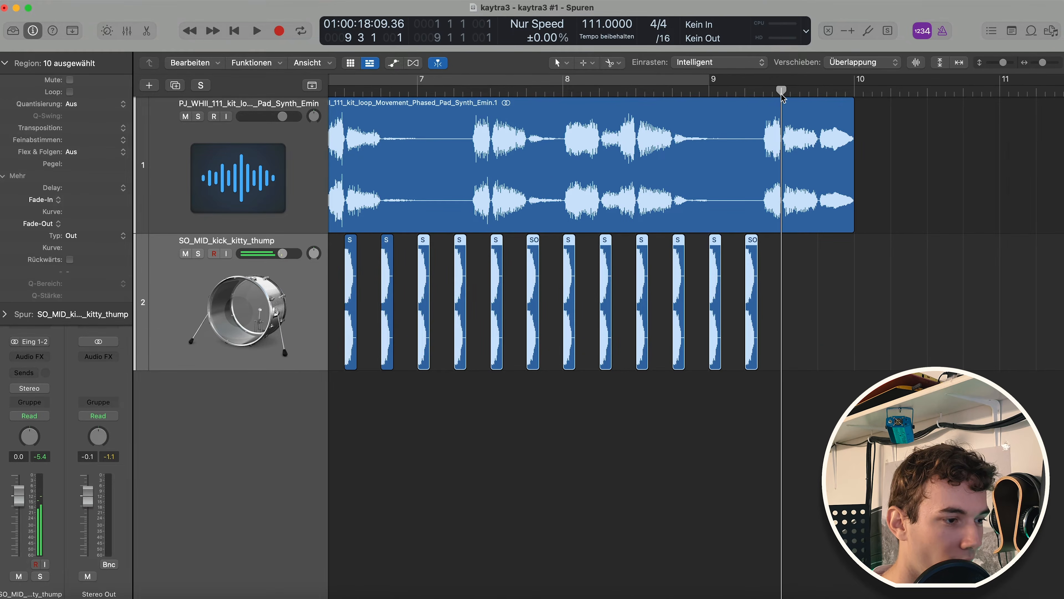
pyautogui.press('super+v')
pyautogui.moveTo(945, 337); pyautogui.dragTo(633, 335)
pyautogui.press('Delete')
# - Move the pad loop and all kick regions together so they start at bar 1
pyautogui.hscroll(-10, 629, 335)
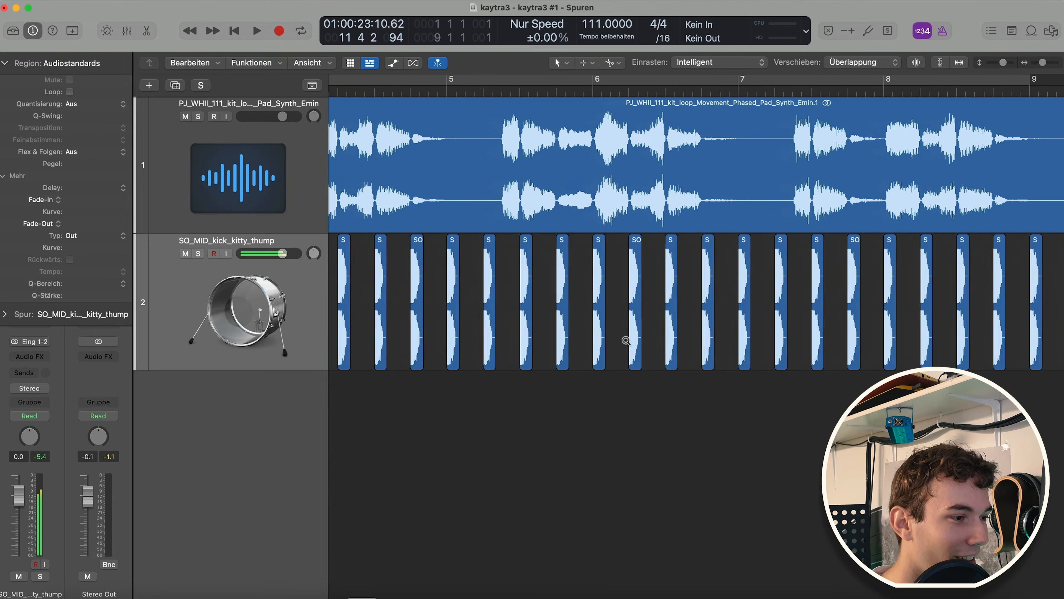
pyautogui.scroll(-4, 629, 342)
pyautogui.hscroll(-10, 641, 354)
pyautogui.scroll(-5, 828, 420)
pyautogui.moveTo(866, 412); pyautogui.dragTo(353, 137)
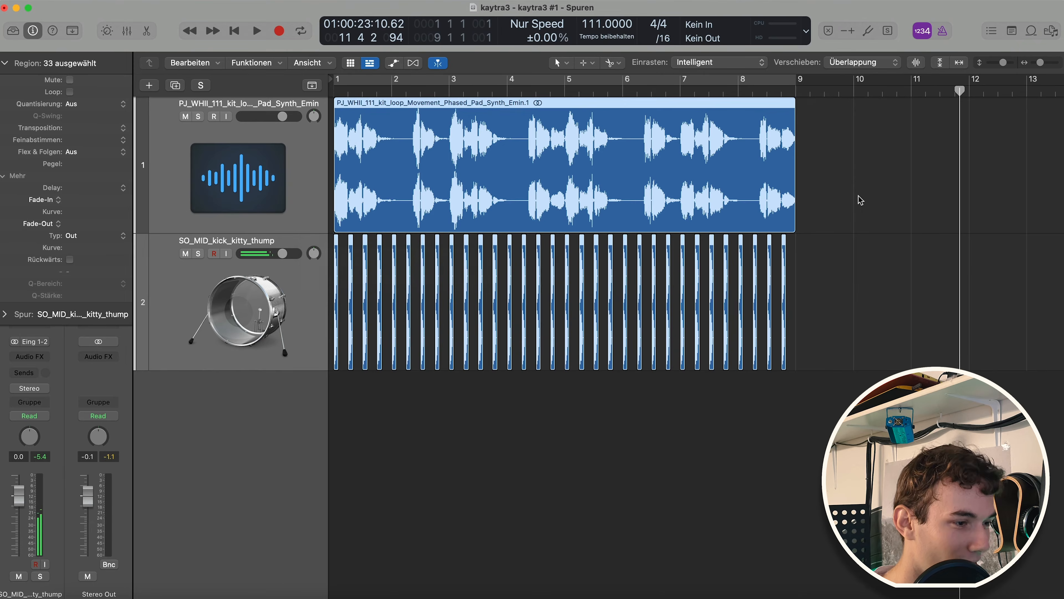
pyautogui.click(850, 203)
# - Play the arrangement from the beginning to hear the pad loop with the kicks
pyautogui.press('Return')
pyautogui.press('space')
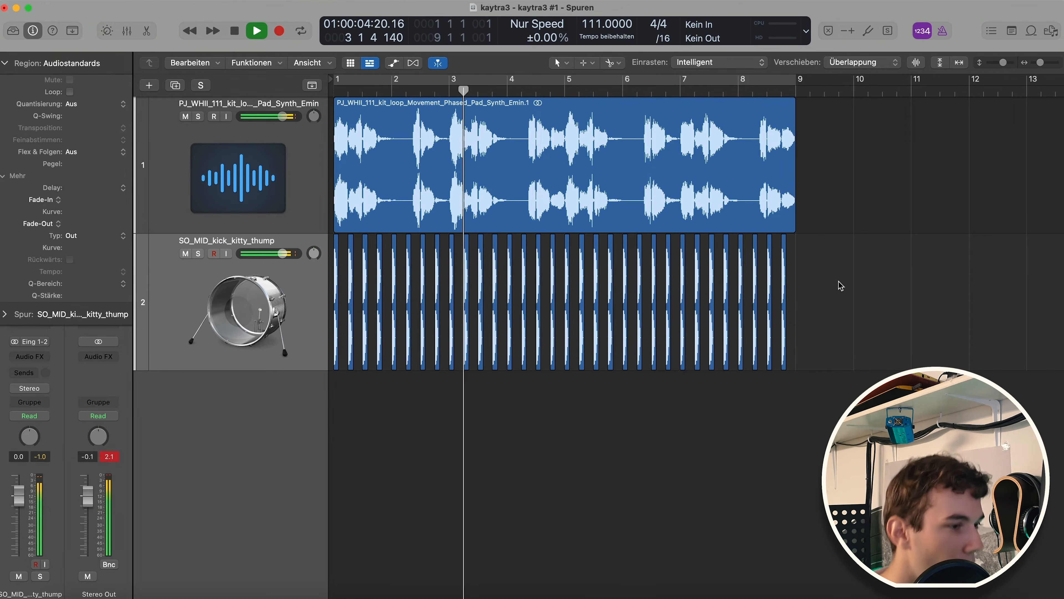
pyautogui.press('space')
# - Copy the kick at bar 4 to position 3 4 4 1, one sixteenth before the bar
pyautogui.scroll(5, 701, 345)
pyautogui.hscroll(-3, 638, 359)
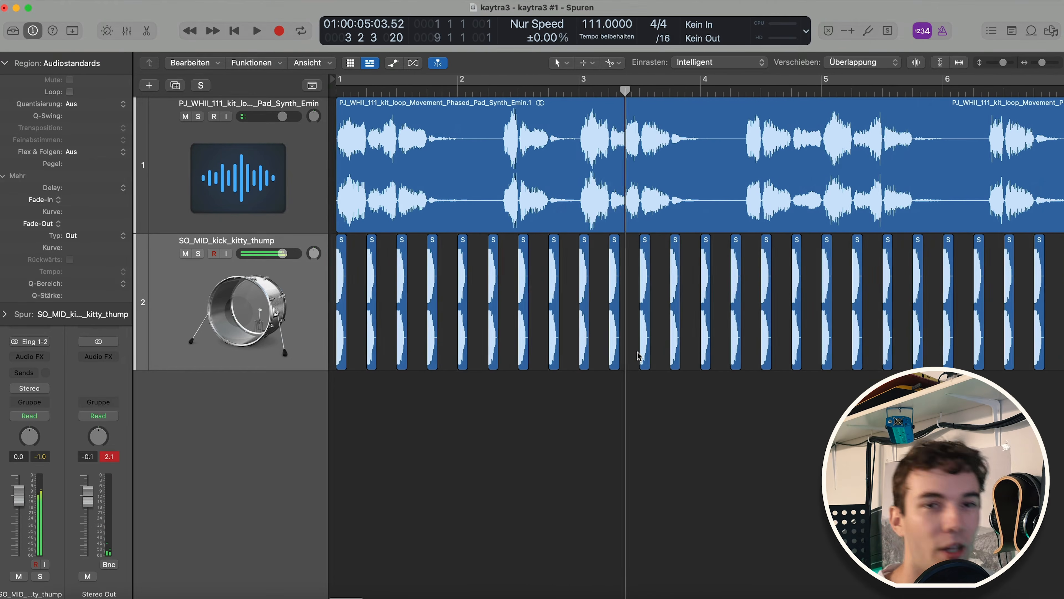
pyautogui.hscroll(1, 638, 355)
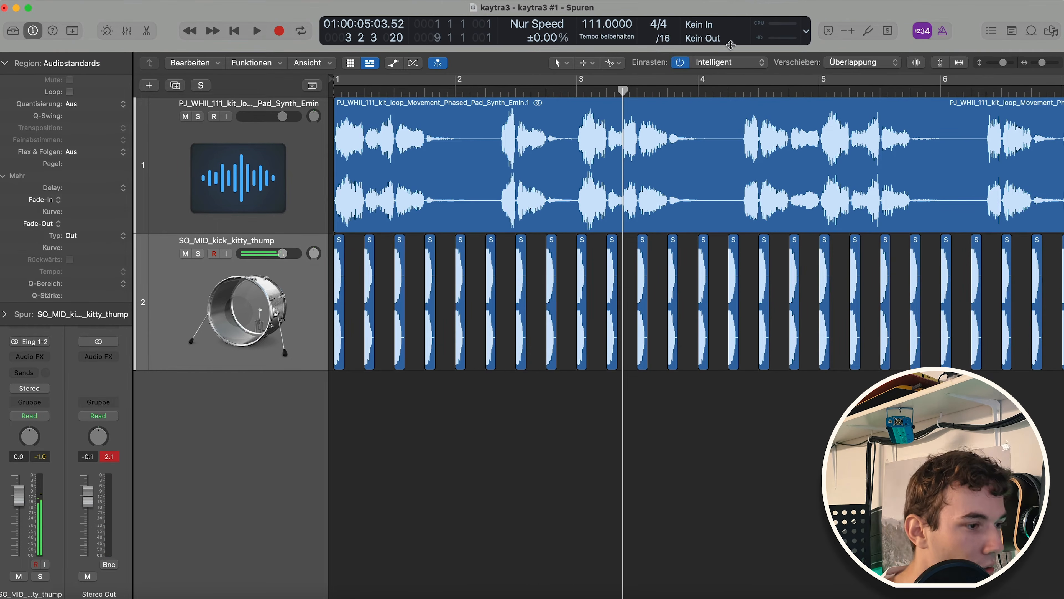
pyautogui.moveTo(685, 92); pyautogui.dragTo(689, 92)
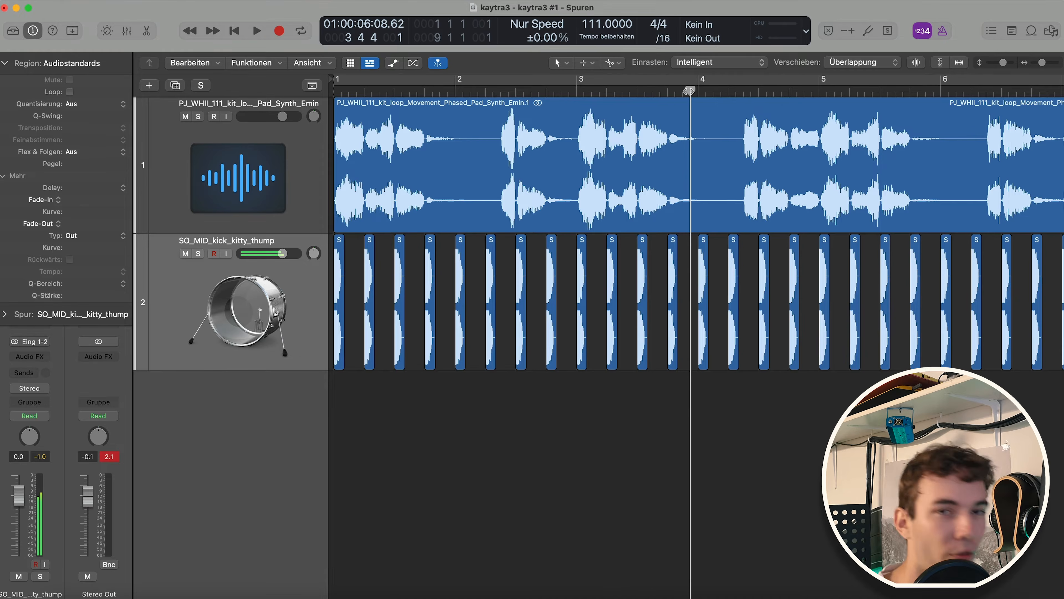
pyautogui.press('super+Right')
pyautogui.press('super+Right')
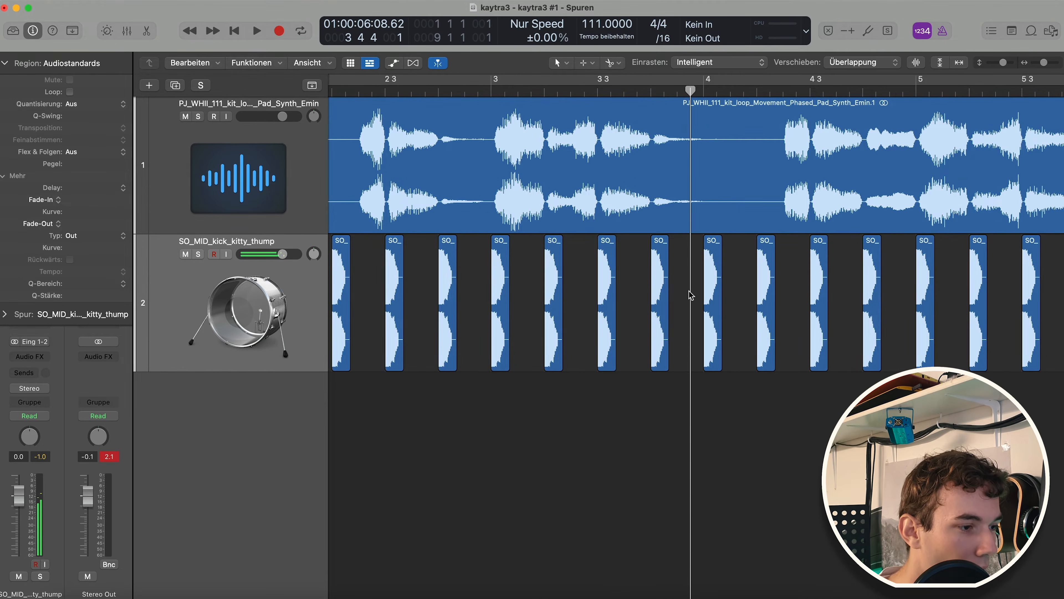
pyautogui.click(705, 300)
pyautogui.moveTo(705, 300); pyautogui.dragTo(698, 300)
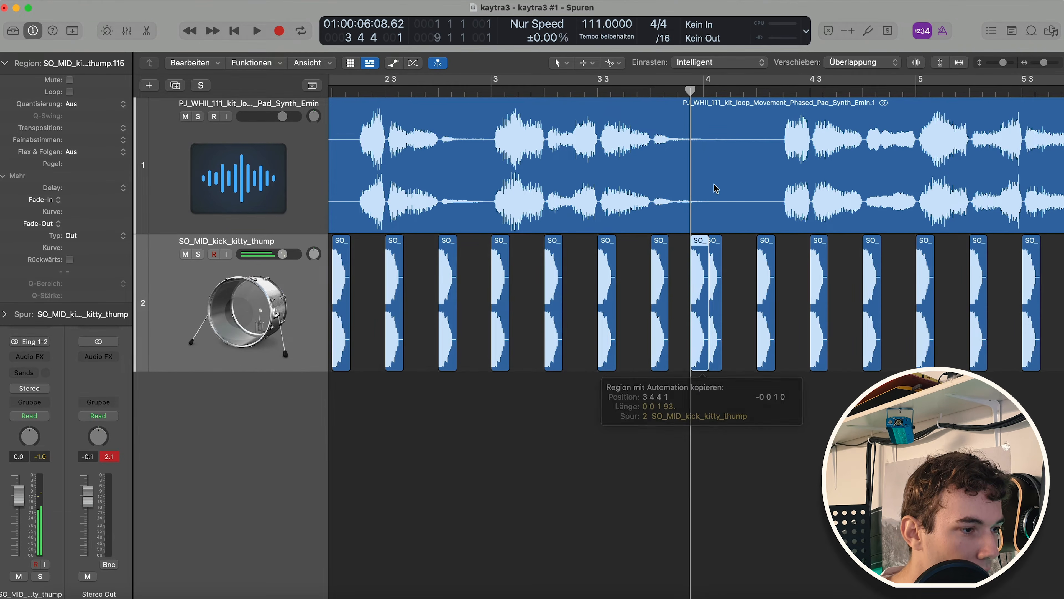
# - Move the extra kick to one sixteenth before bar 5 and lower its region gain to -5.3 dB
pyautogui.press('super+Left')
pyautogui.press('super+Left')
pyautogui.press('super+Right')
pyautogui.press('super+Right')
pyautogui.moveTo(602, 287); pyautogui.dragTo(780, 286)
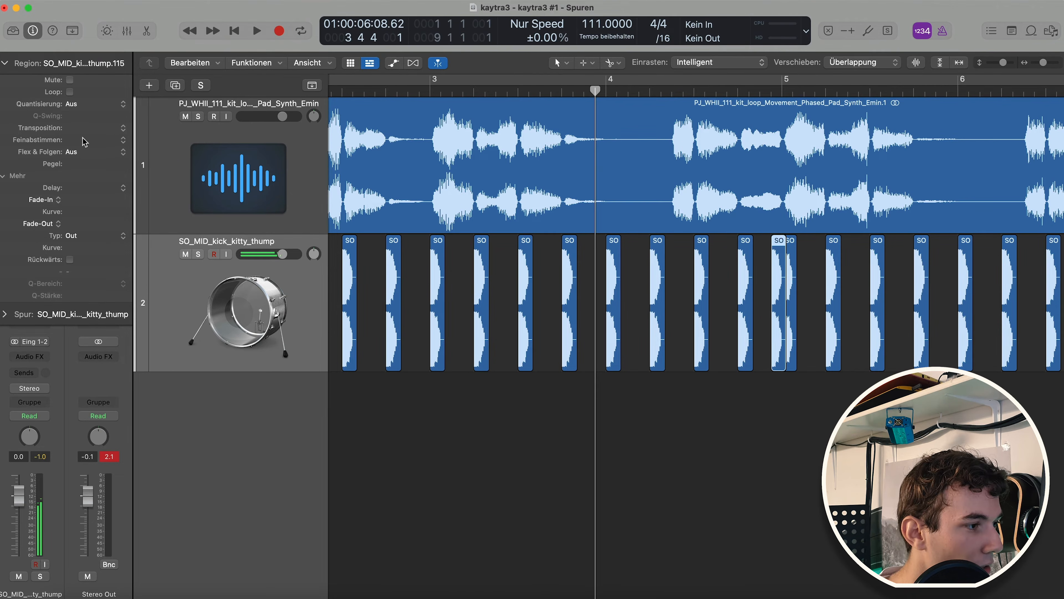
pyautogui.moveTo(86, 166); pyautogui.dragTo(110, 255)
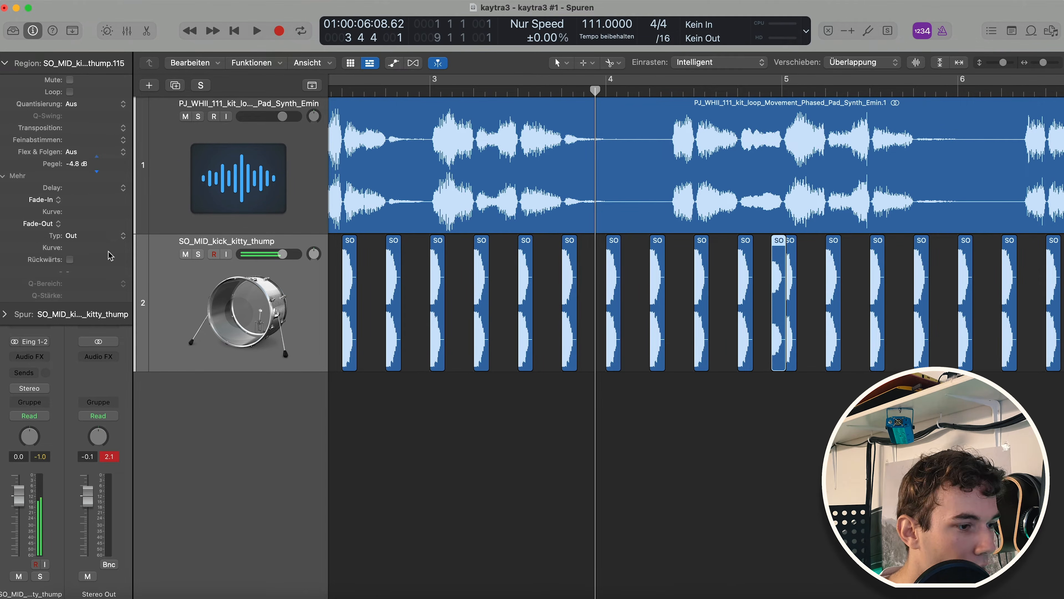
# - Split the extra kick at bar 5 and delete the part that overlaps the following kick
pyautogui.click(782, 93)
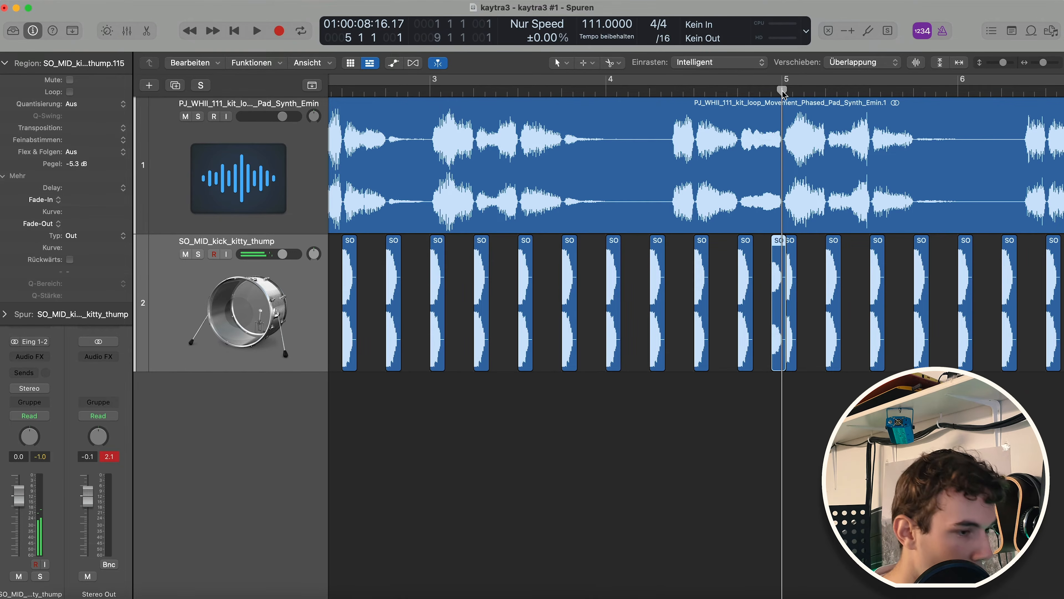
pyautogui.press('super+t')
pyautogui.press('Delete')
pyautogui.scroll(10, 750, 355)
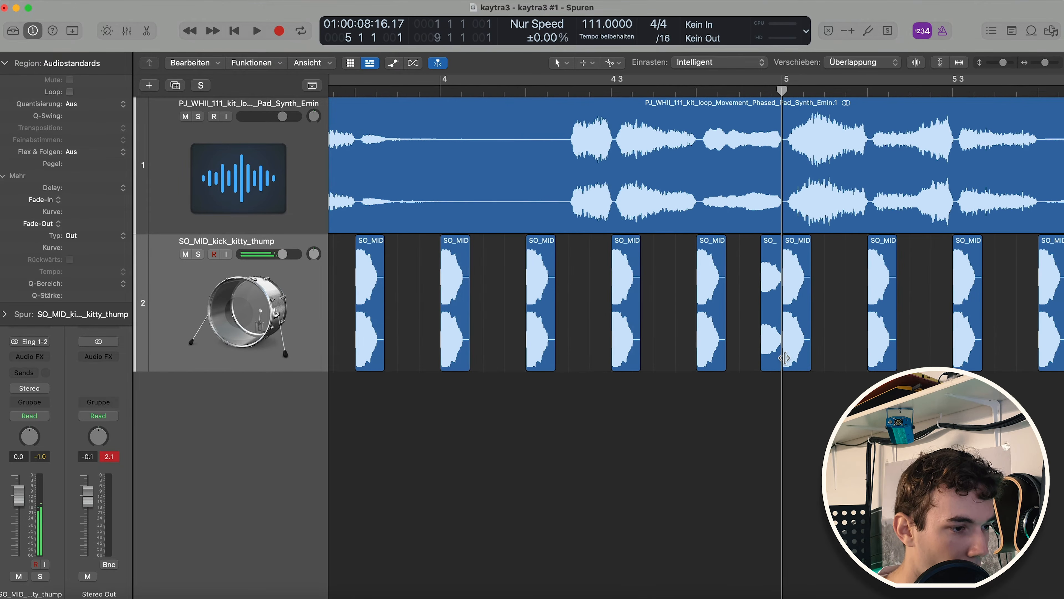
pyautogui.hscroll(3, 791, 360)
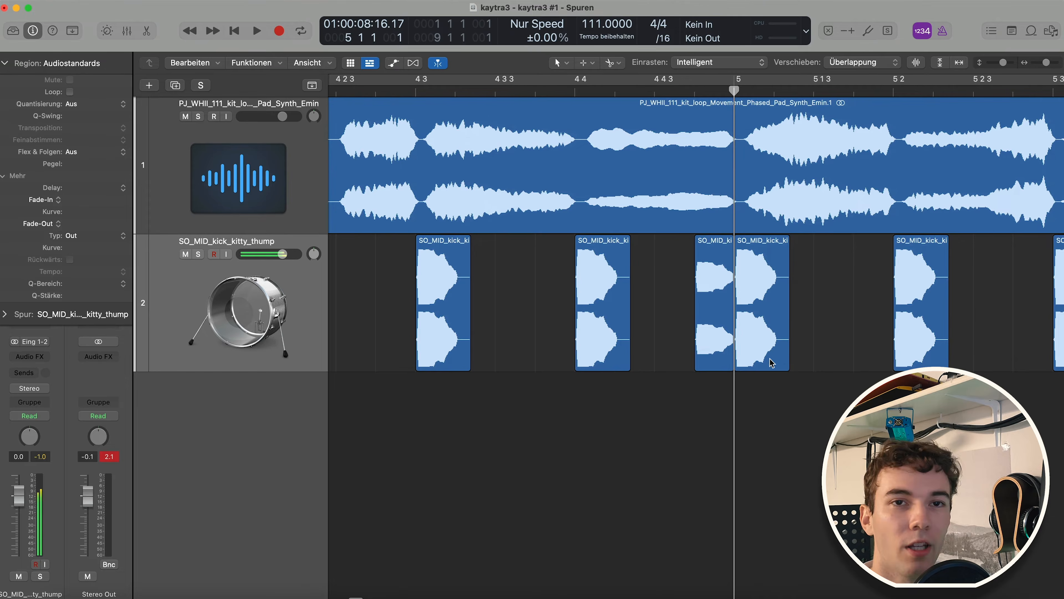
# - Play back the passage leading into bar 5 to hear the quieter extra kick
pyautogui.hscroll(3, 771, 361)
pyautogui.scroll(-5, 770, 361)
pyautogui.click(678, 299)
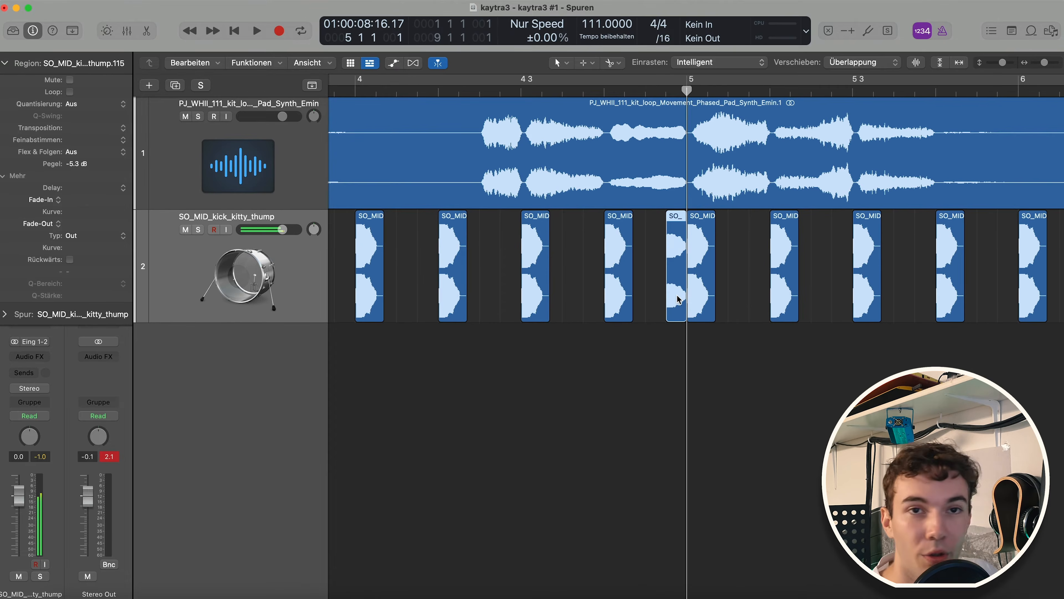
pyautogui.scroll(-3, 484, 149)
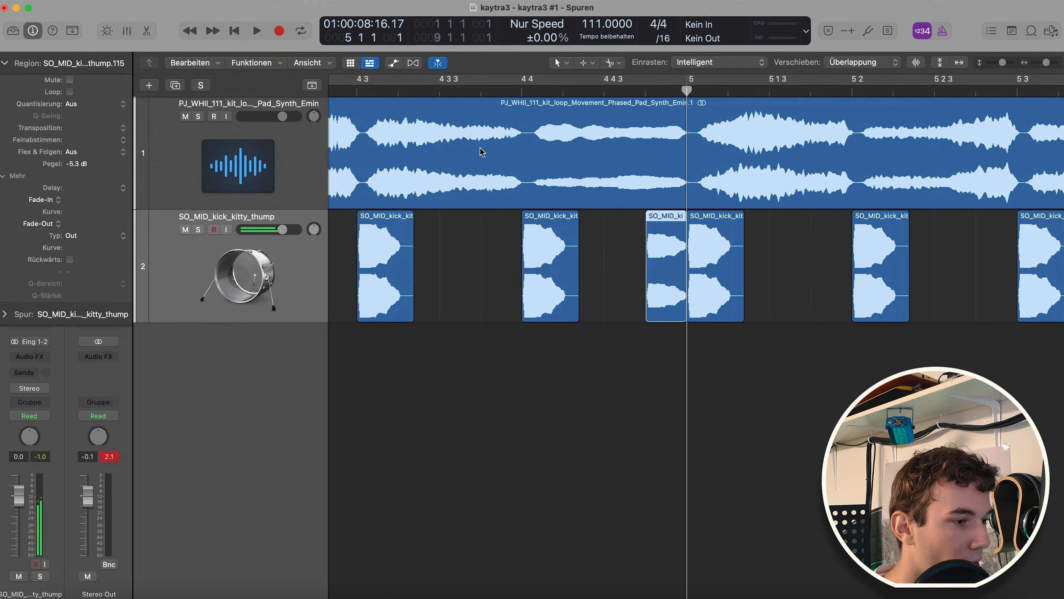
pyautogui.click(447, 93)
pyautogui.press('space')
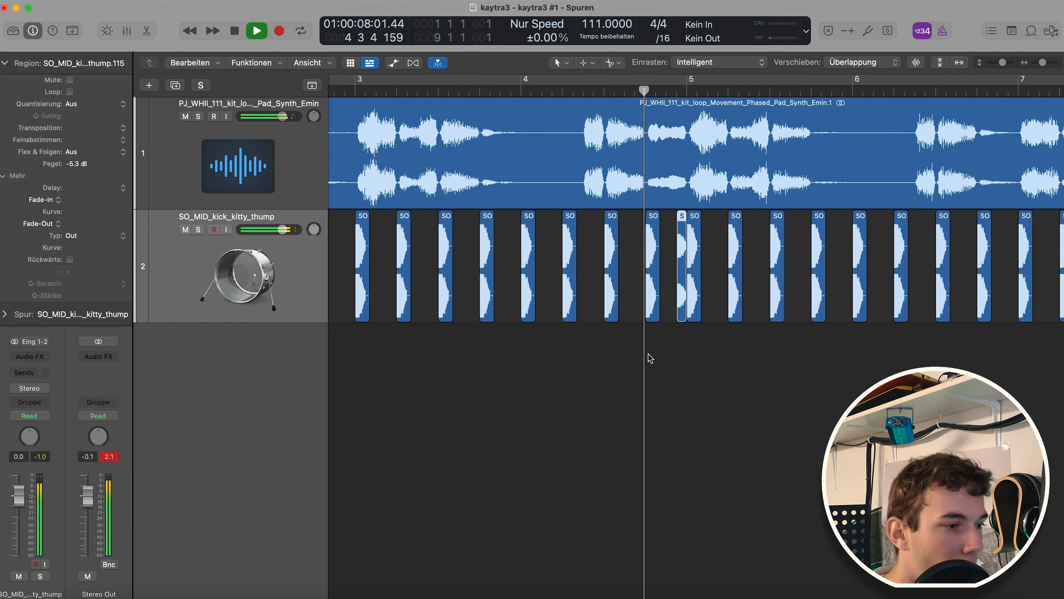
pyautogui.click(650, 372)
pyautogui.press('space')
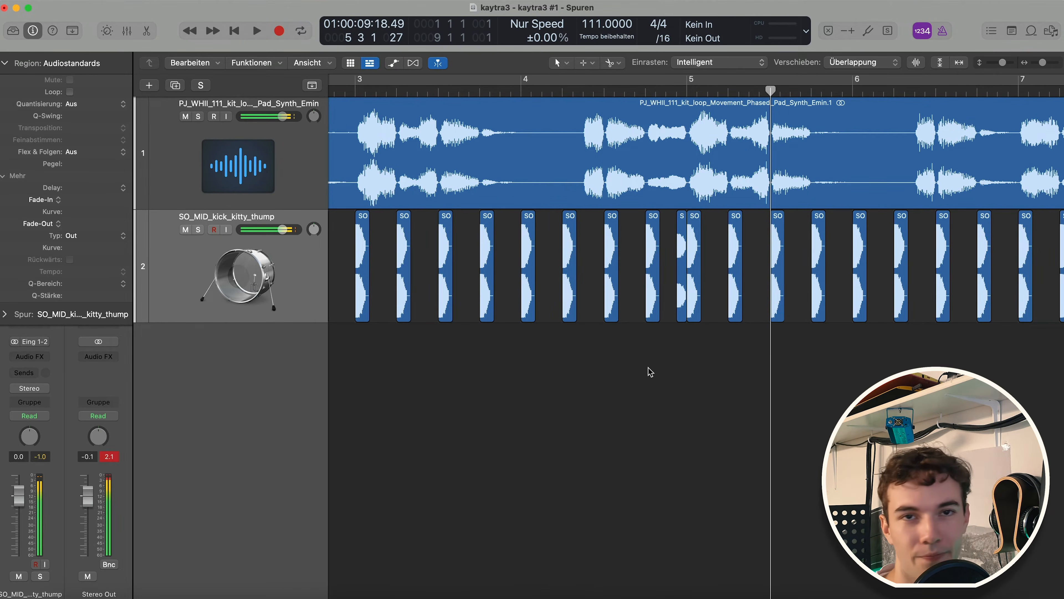
pyautogui.hscroll(-3, 649, 371)
pyautogui.scroll(-3, 654, 372)
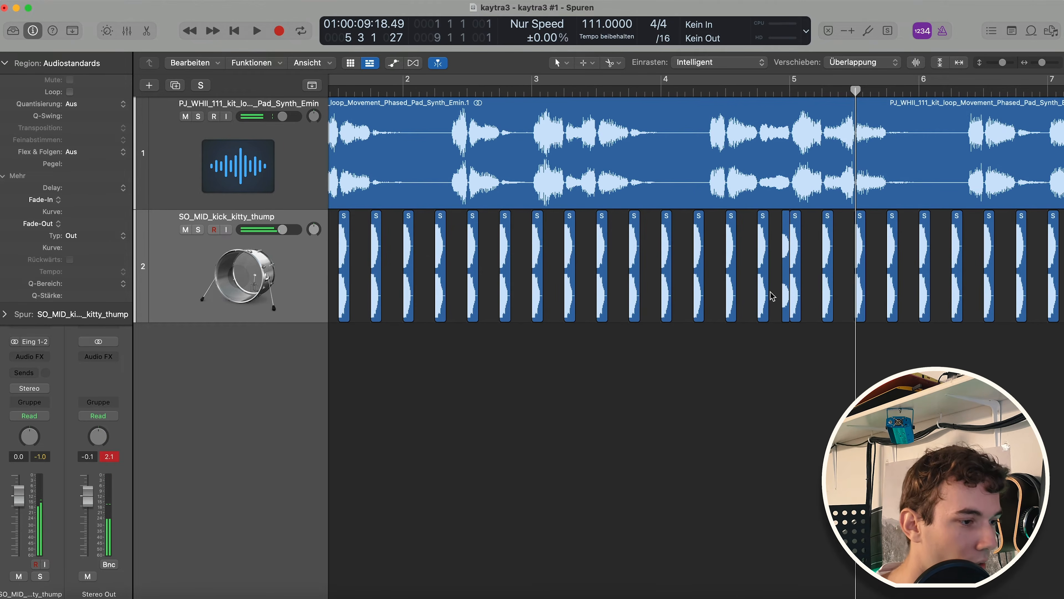
# - Copy the quieter extra kick from before bar 5 to one sixteenth before bars 3, 7 and 9
pyautogui.click(785, 287)
pyautogui.hscroll(-3, 585, 126)
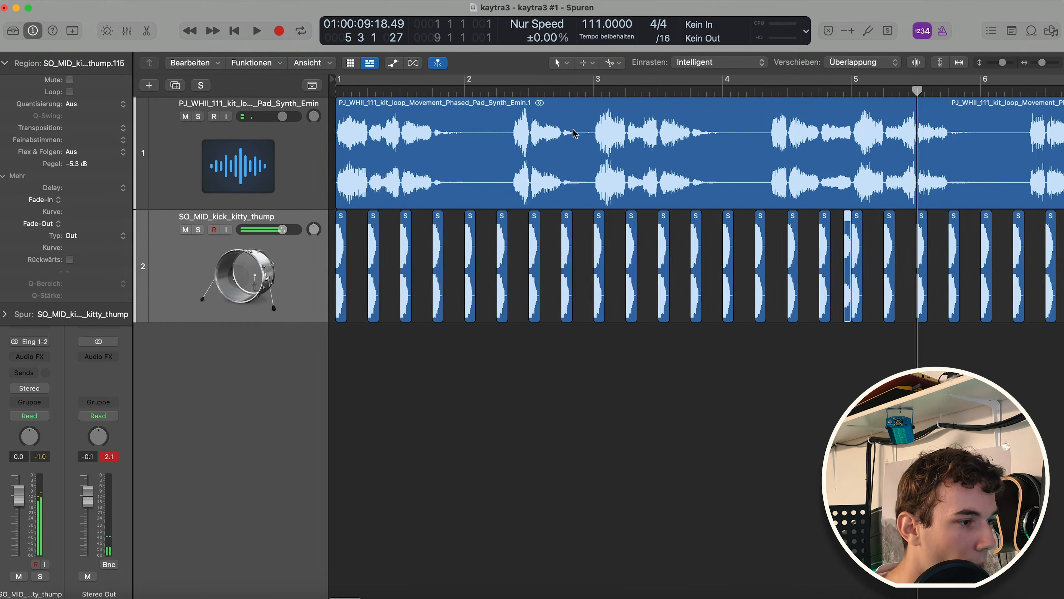
pyautogui.click(583, 91)
pyautogui.press('super+v')
pyautogui.hscroll(8, 646, 243)
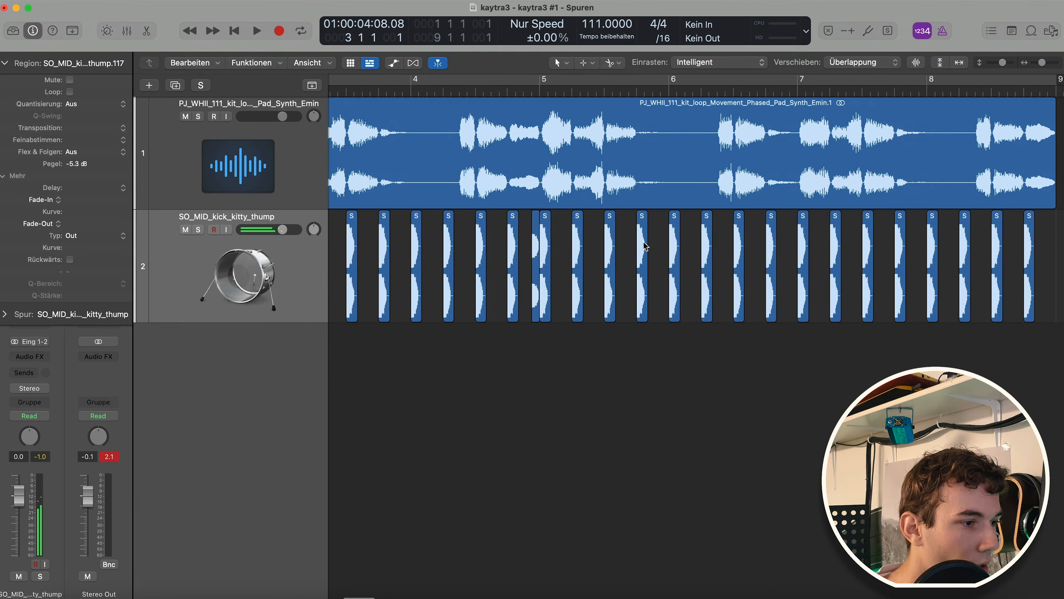
pyautogui.click(793, 88)
pyautogui.press('super+v')
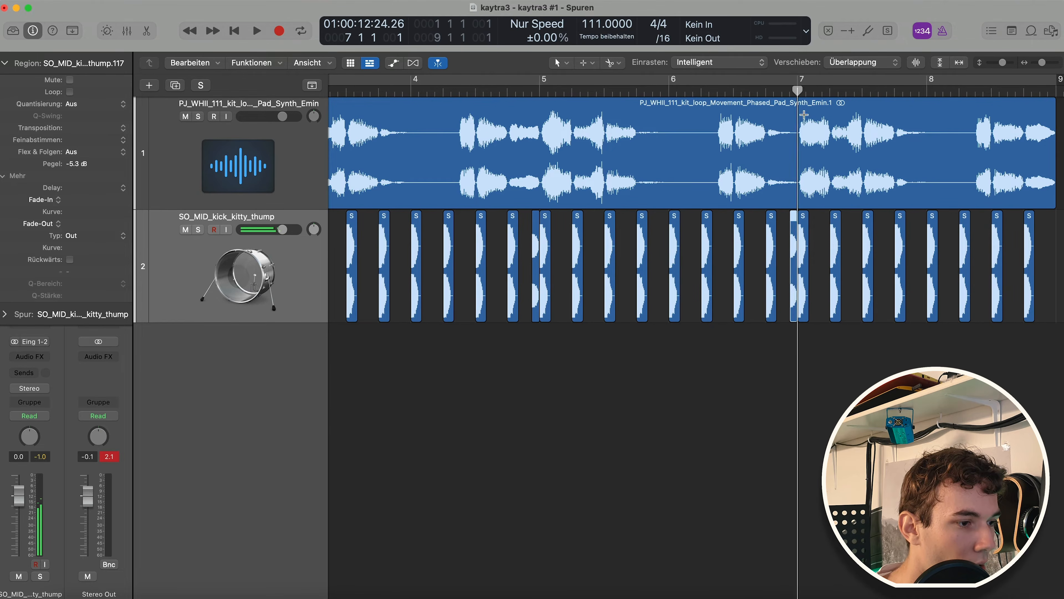
pyautogui.hscroll(3, 1006, 79)
pyautogui.click(966, 92)
pyautogui.press('super+v')
pyautogui.hscroll(-8, 741, 309)
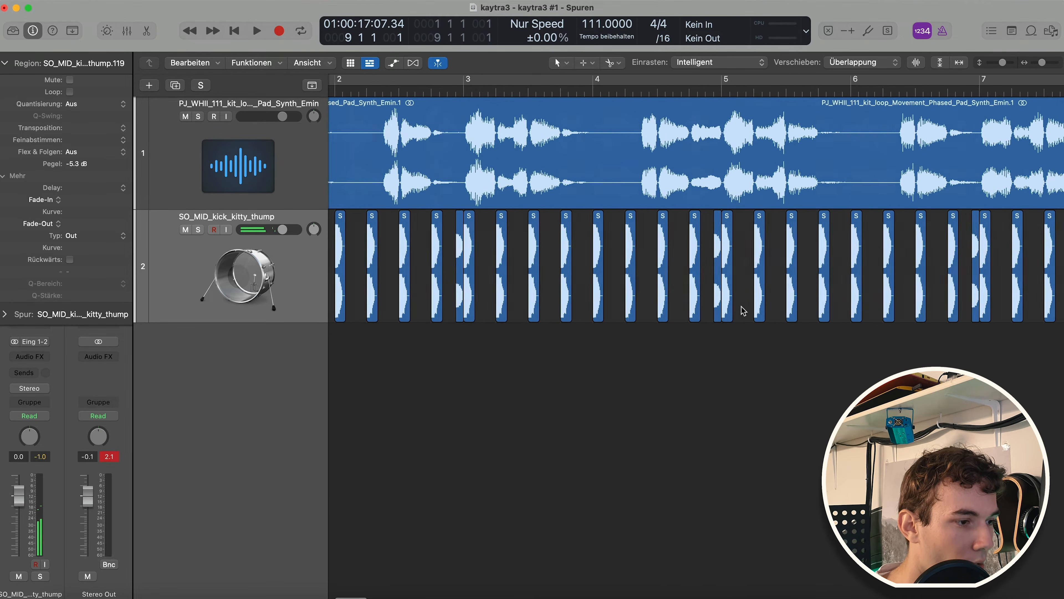
pyautogui.scroll(-4, 740, 317)
pyautogui.scroll(-1, 720, 326)
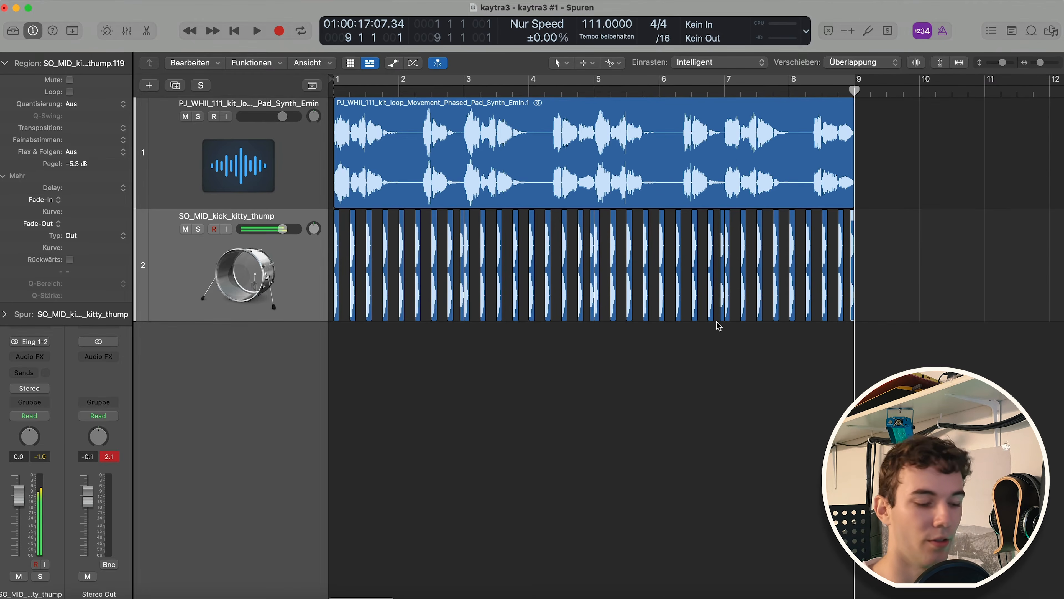
# - Play back the loop from bar 1 to hear the copied extra kicks with the synth pad
pyautogui.click(713, 376)
pyautogui.press('Return')
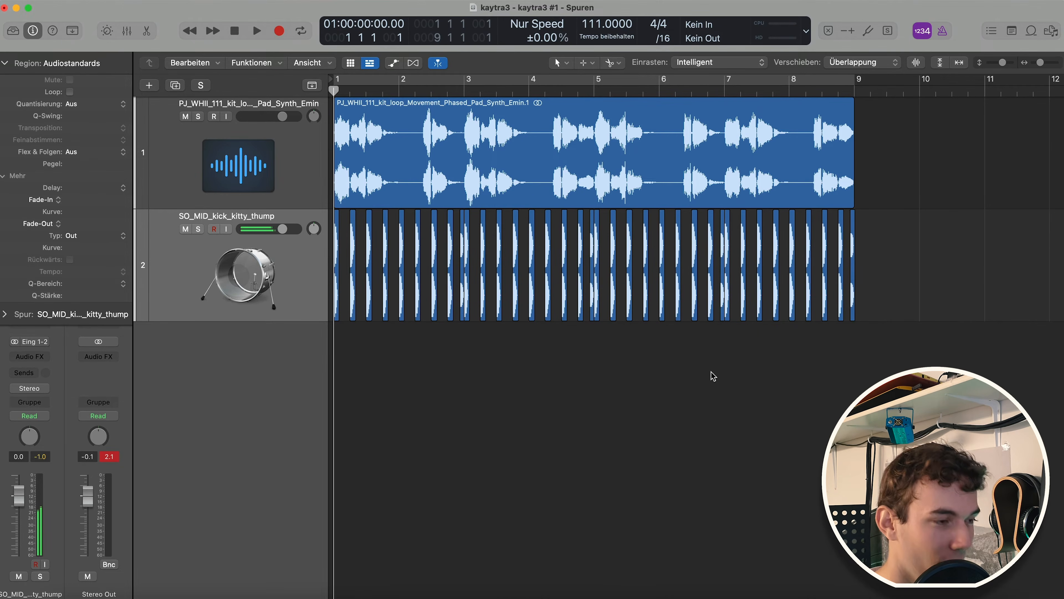
pyautogui.press('space')
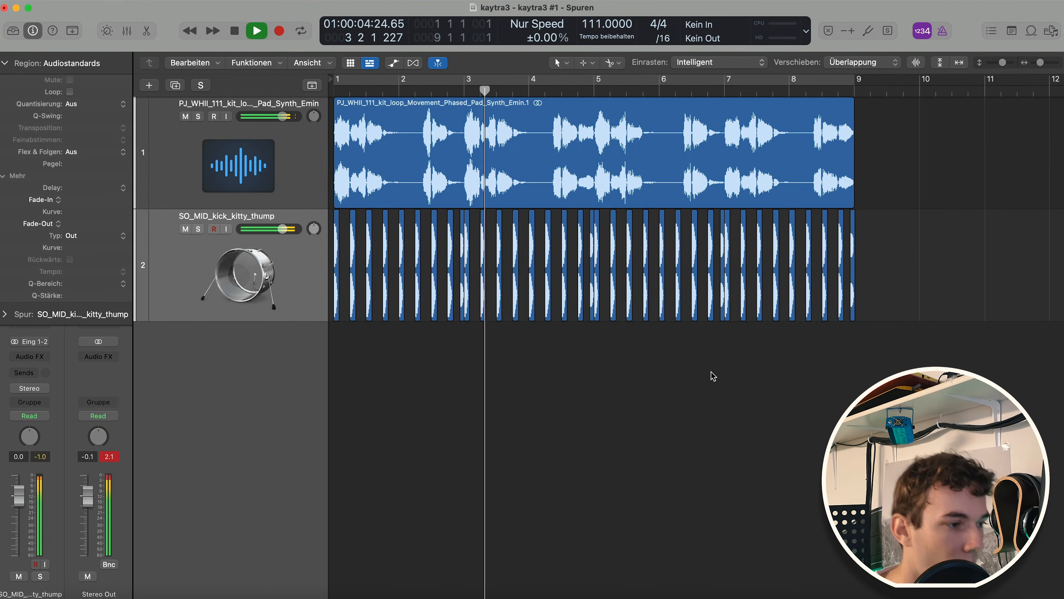
pyautogui.press('space')
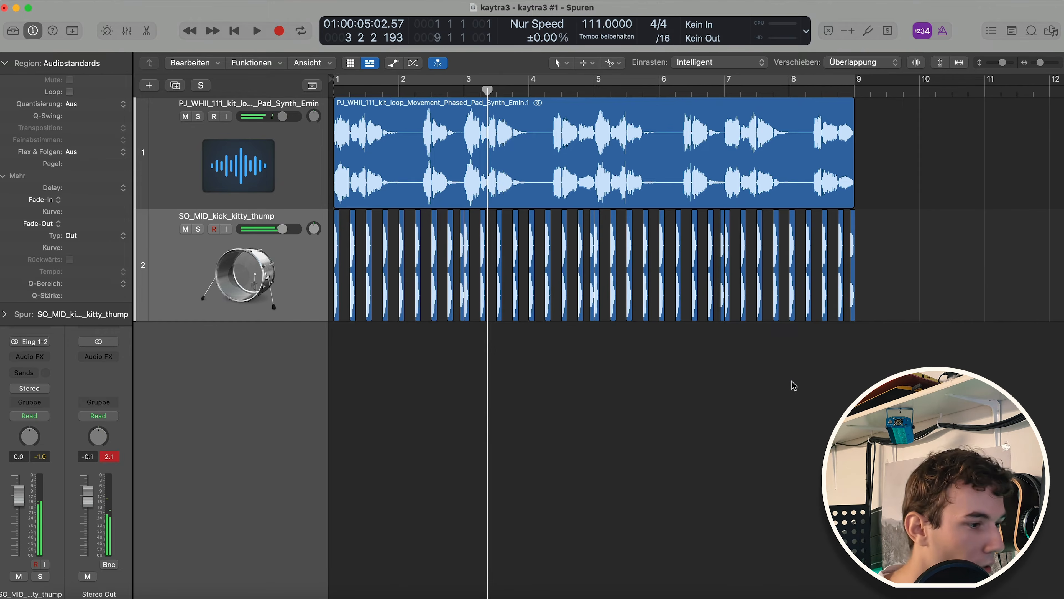
# - Place the RKU_APB_115_Drum_Loop_Shakers_Magic loop at bar 1 on a new track and delete its overlapping duplicate region
pyautogui.scroll(2, 767, 380)
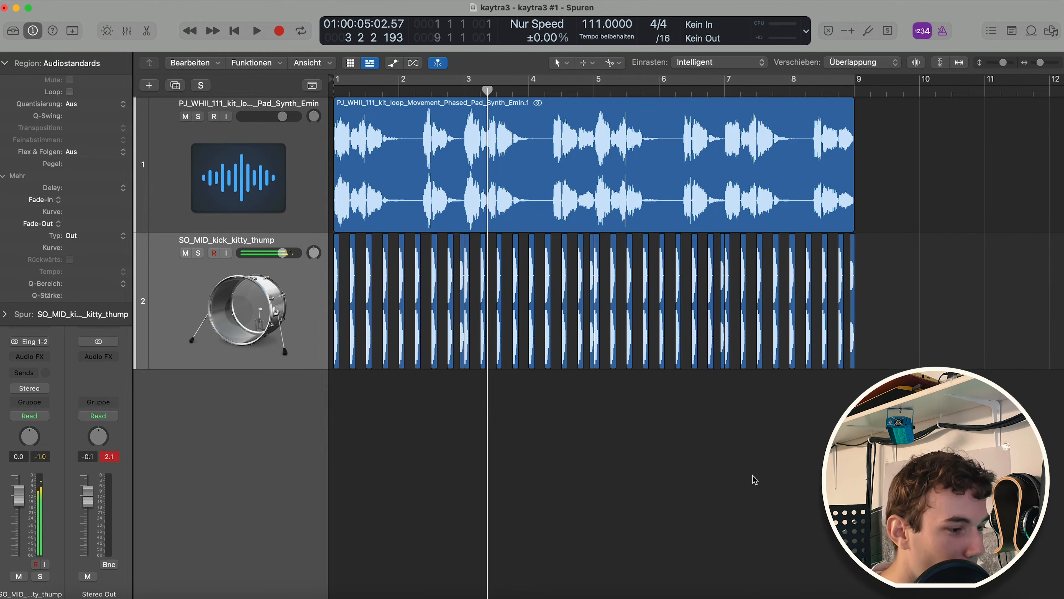
pyautogui.hscroll(1, 702, 500)
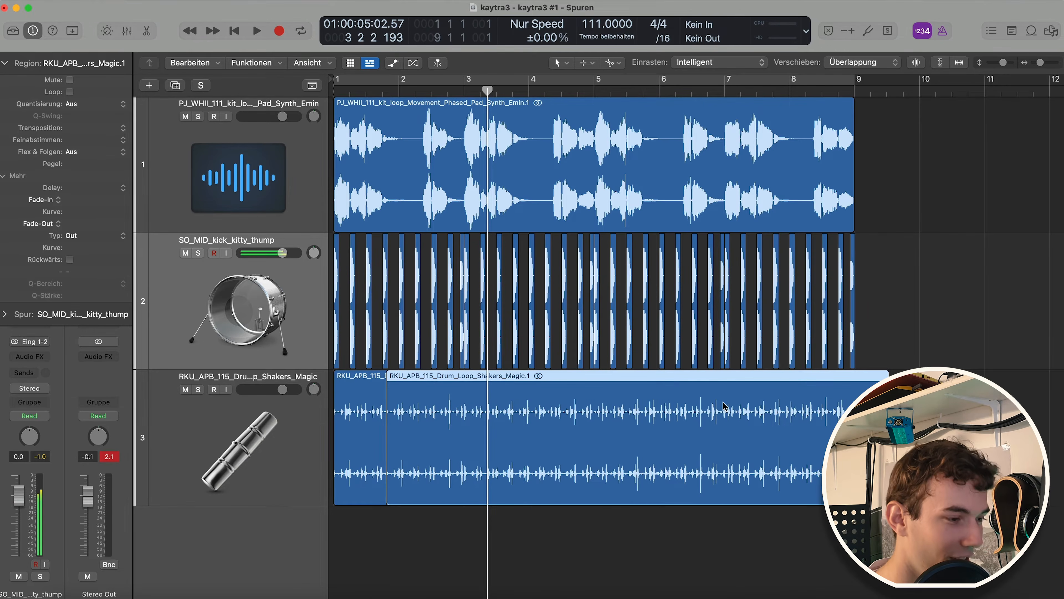
pyautogui.press('Delete')
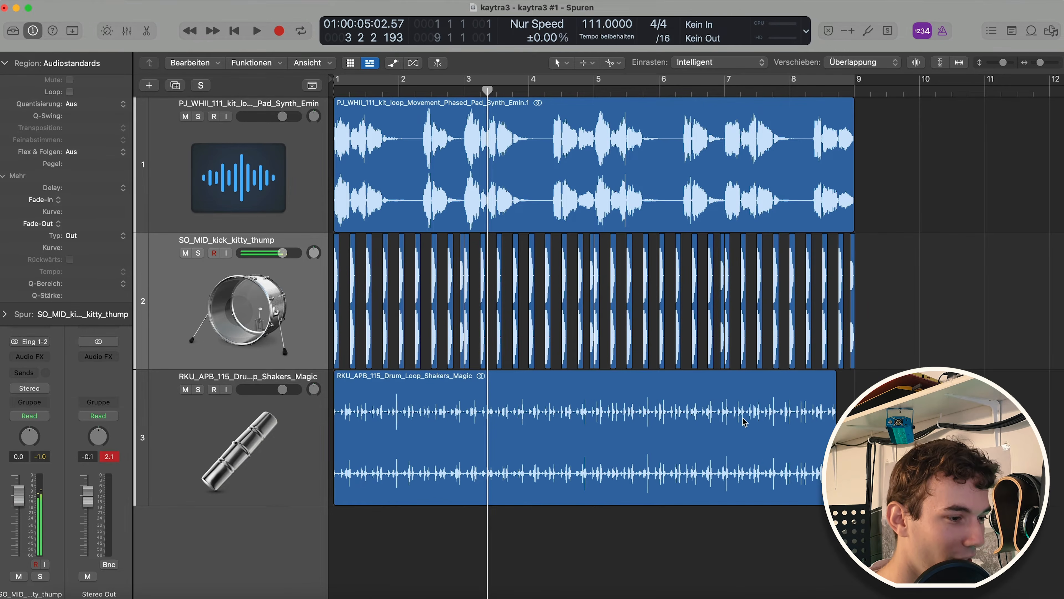
pyautogui.click(743, 421)
pyautogui.click(843, 488)
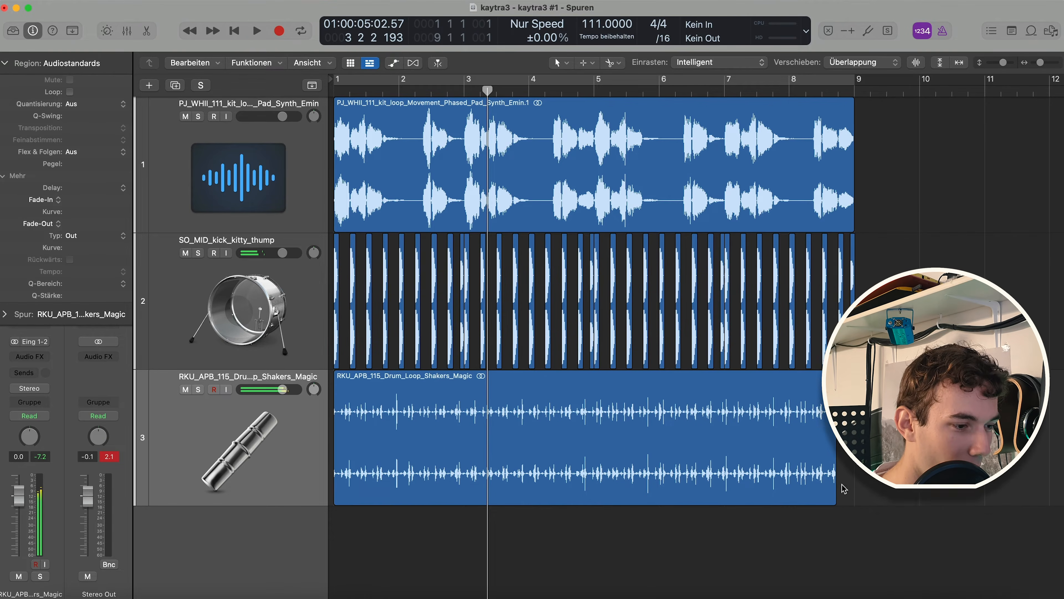
# - Time-stretch the shaker loop to a length of 8 bars so it ends at bar 9
pyautogui.press('super+Down')
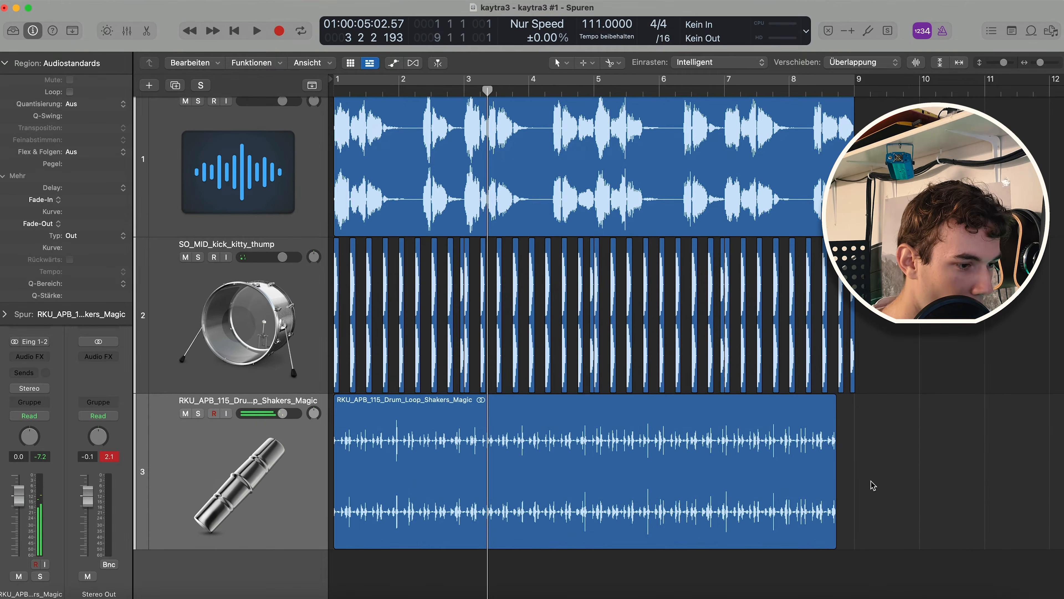
pyautogui.press('super+Right')
pyautogui.scroll(-1, 875, 486)
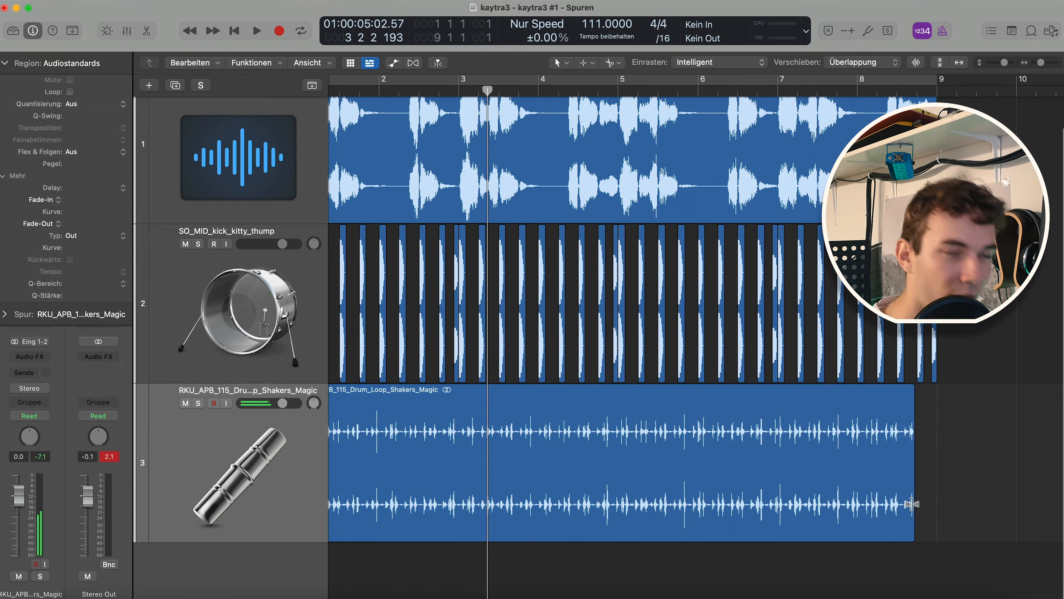
pyautogui.moveTo(912, 503); pyautogui.dragTo(931, 505)
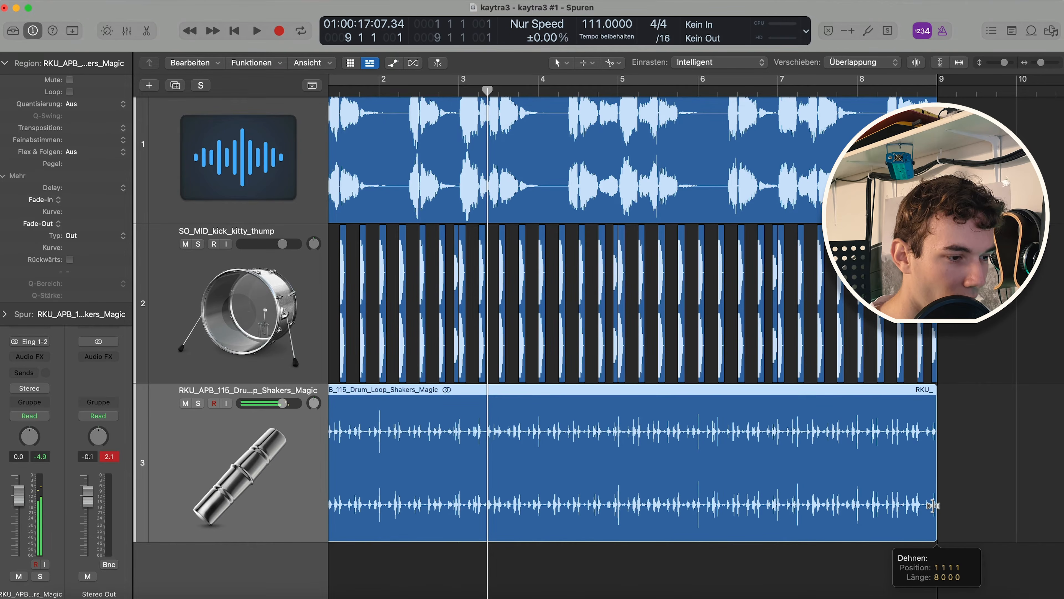
pyautogui.press('super+Left')
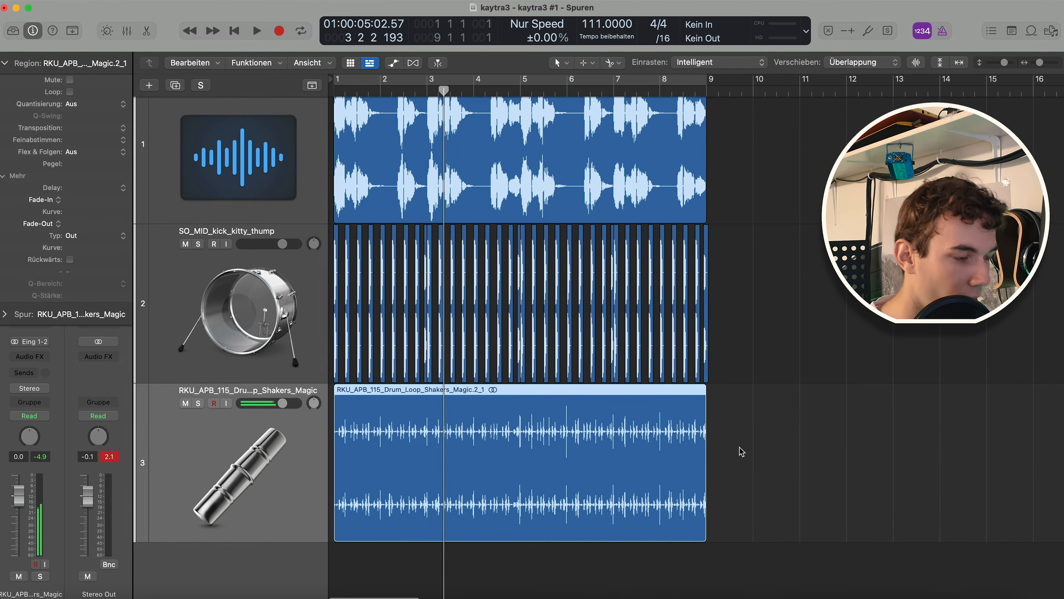
# - Play back from bar 1 to hear the stretched shaker loop with the kicks and pad
pyautogui.press('Return')
pyautogui.scroll(-3, 739, 435)
pyautogui.press('space')
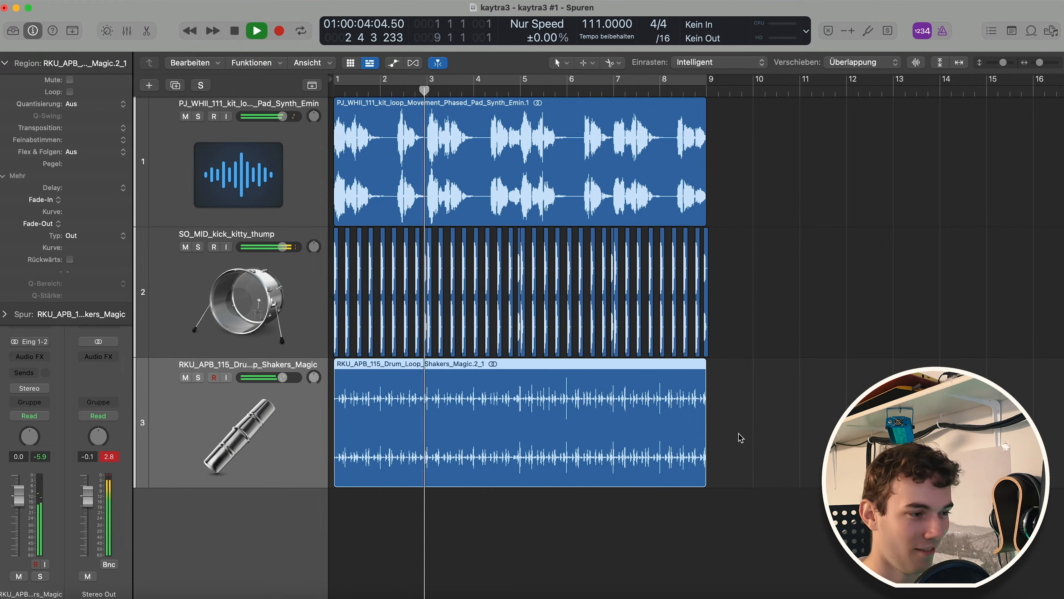
pyautogui.press('space')
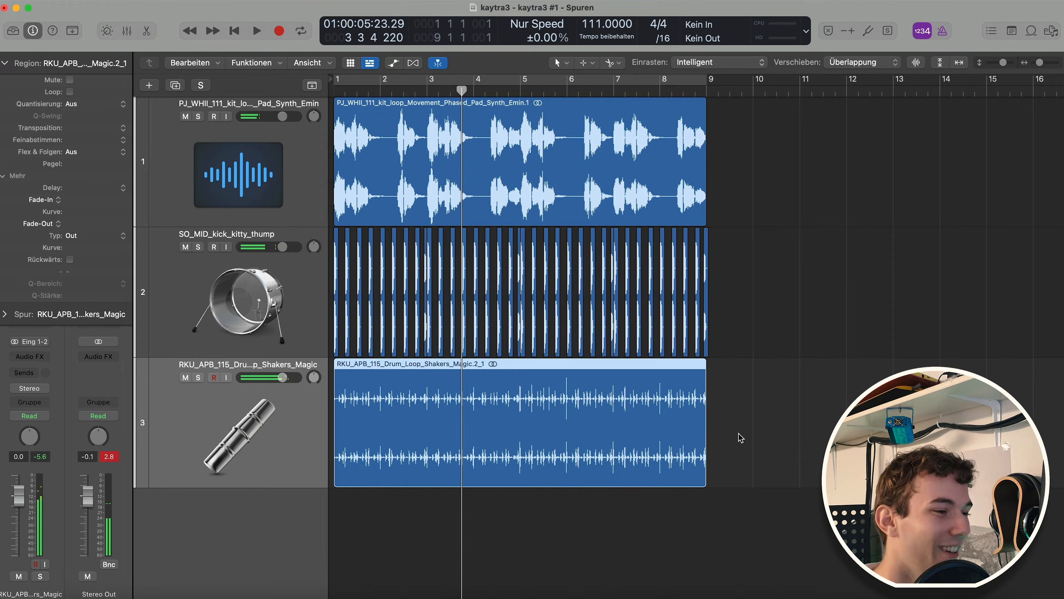
pyautogui.click(736, 433)
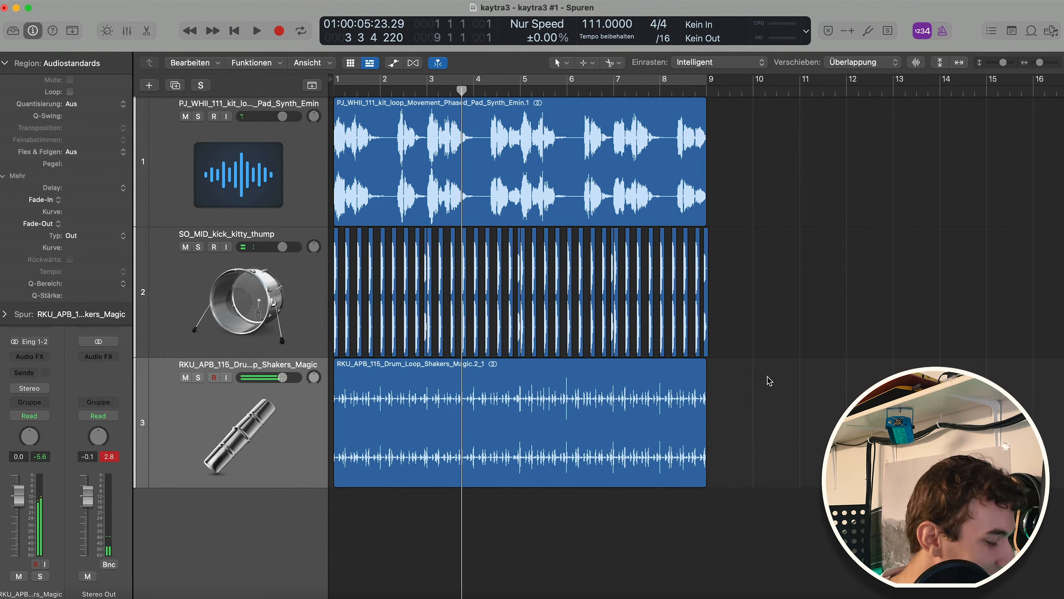
# - Bring the DS_SCB_snare_one_shot_shiny sample from Splice into bar 1 on a new track below the shakers
pyautogui.press('super+Right')
pyautogui.press('super+Up')
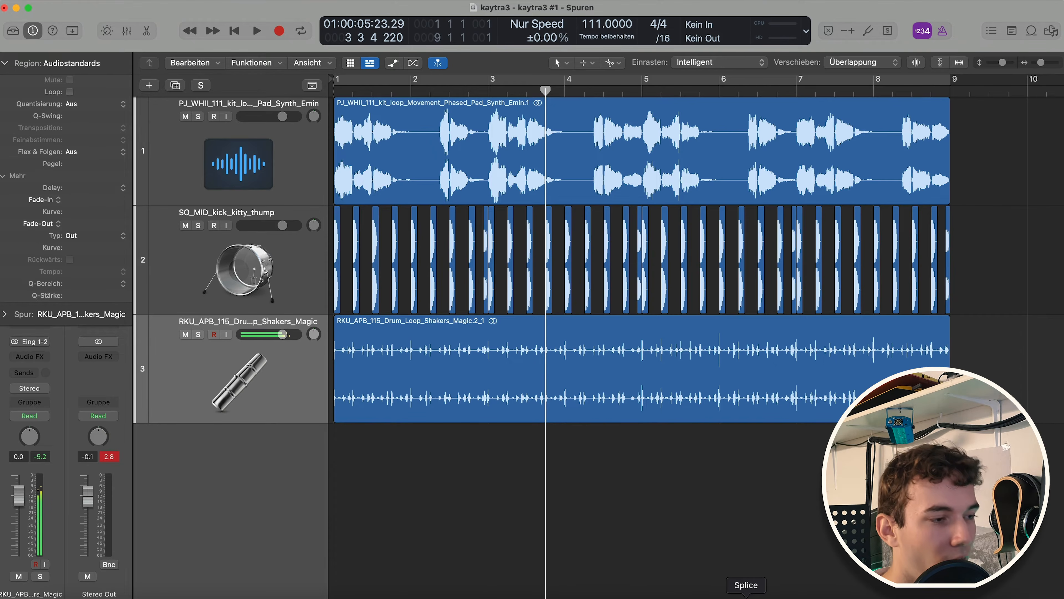
pyautogui.press('Return')
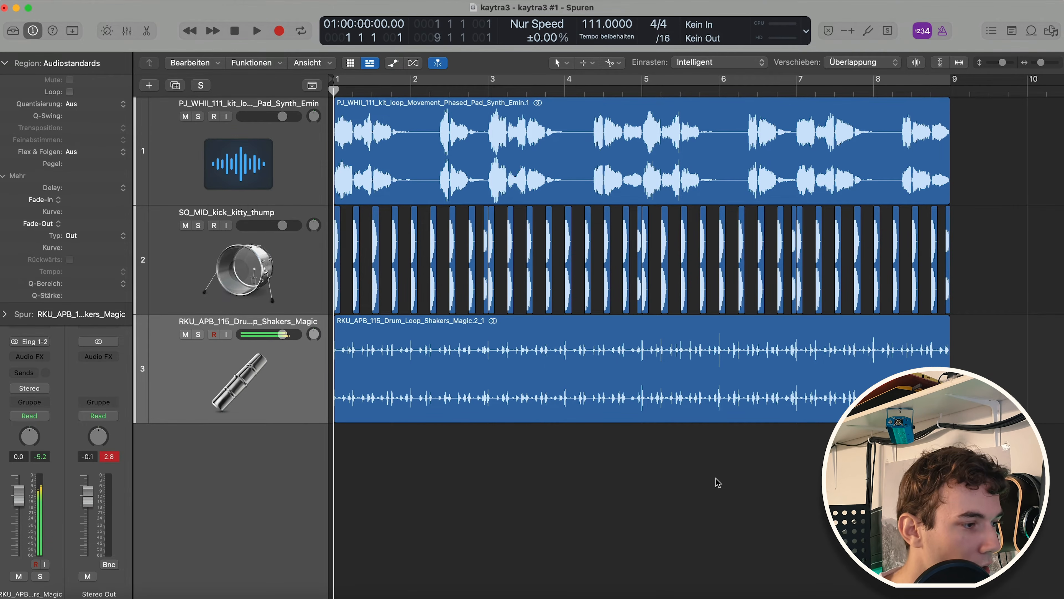
pyautogui.click(746, 595)
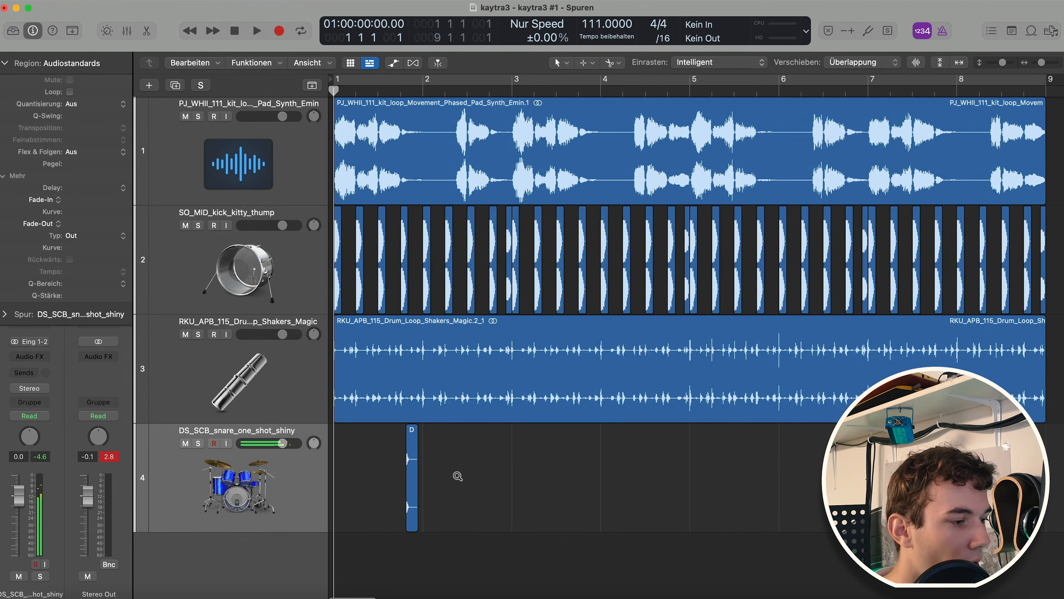
pyautogui.scroll(-2, 458, 476)
pyautogui.scroll(3, 458, 476)
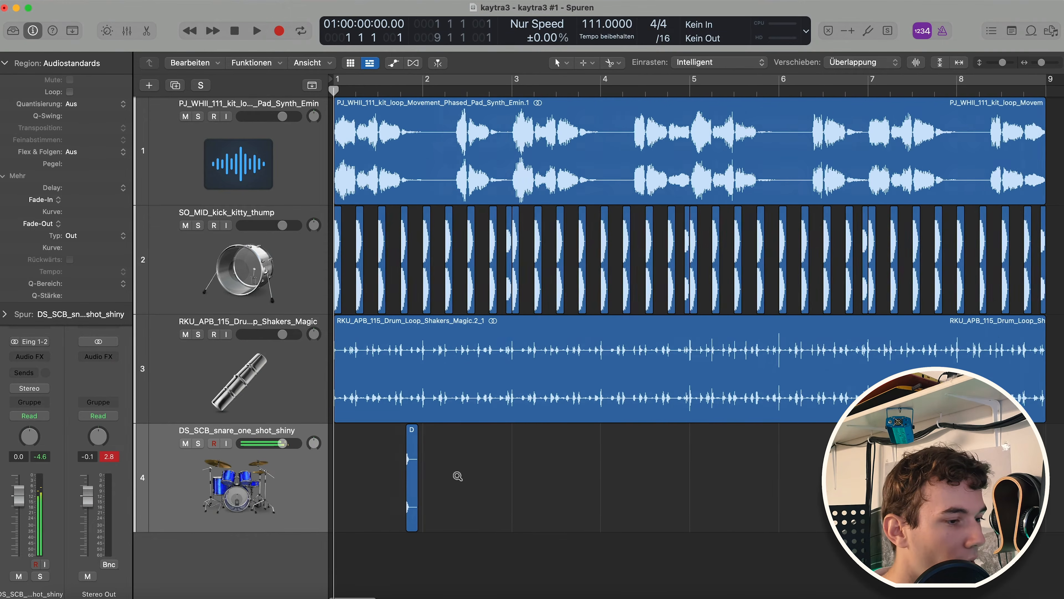
pyautogui.scroll(-3, 458, 476)
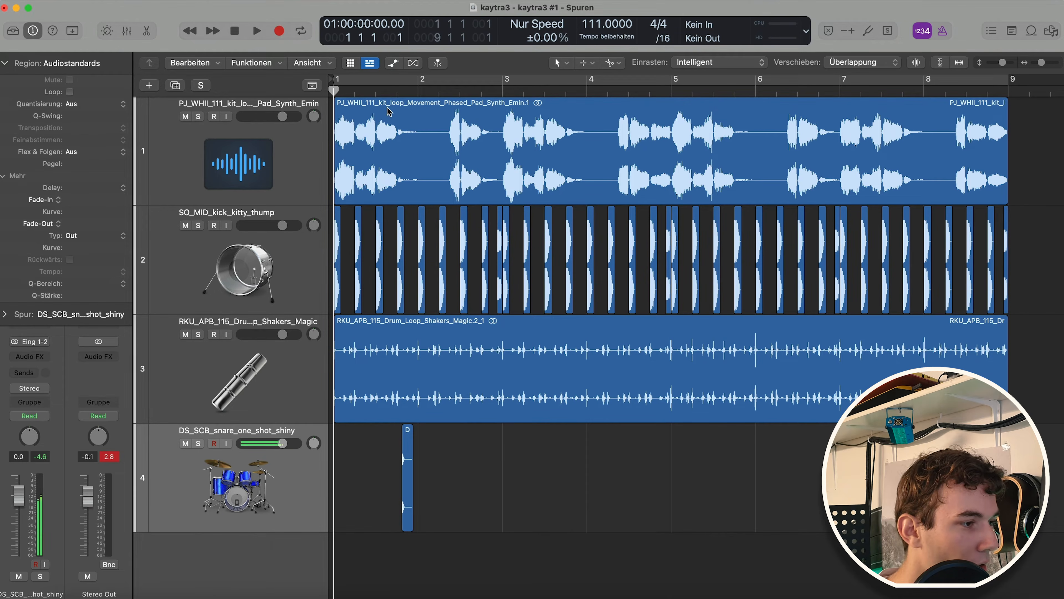
# - Lower the snare one-shot's region gain to -10.9 dB and audition the snare
pyautogui.click(376, 91)
pyautogui.press('super+Right')
pyautogui.press('super+Right')
pyautogui.hscroll(-2, 468, 479)
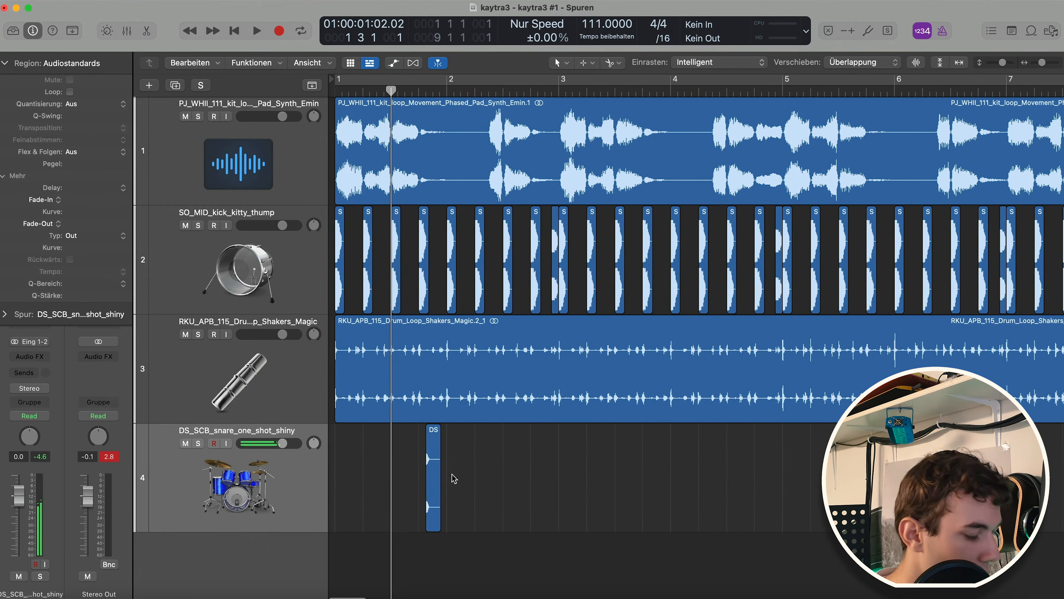
pyautogui.click(431, 486)
pyautogui.hotkey('ctrl', 's')
pyautogui.press('space')
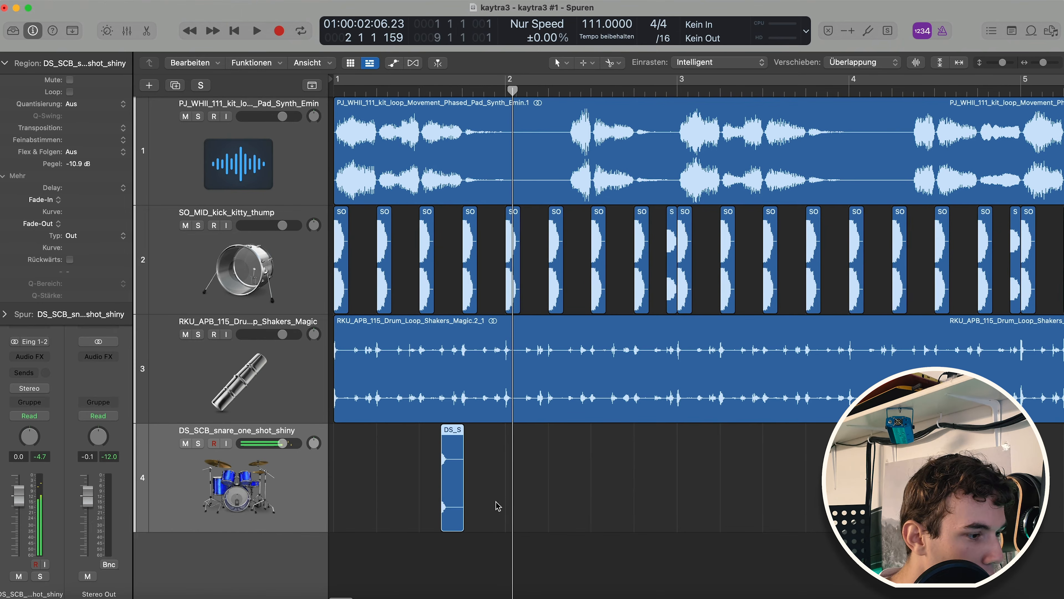
# - Move the snare one-shot to the third sixteenth of bar 2 and play back from the start
pyautogui.press('space')
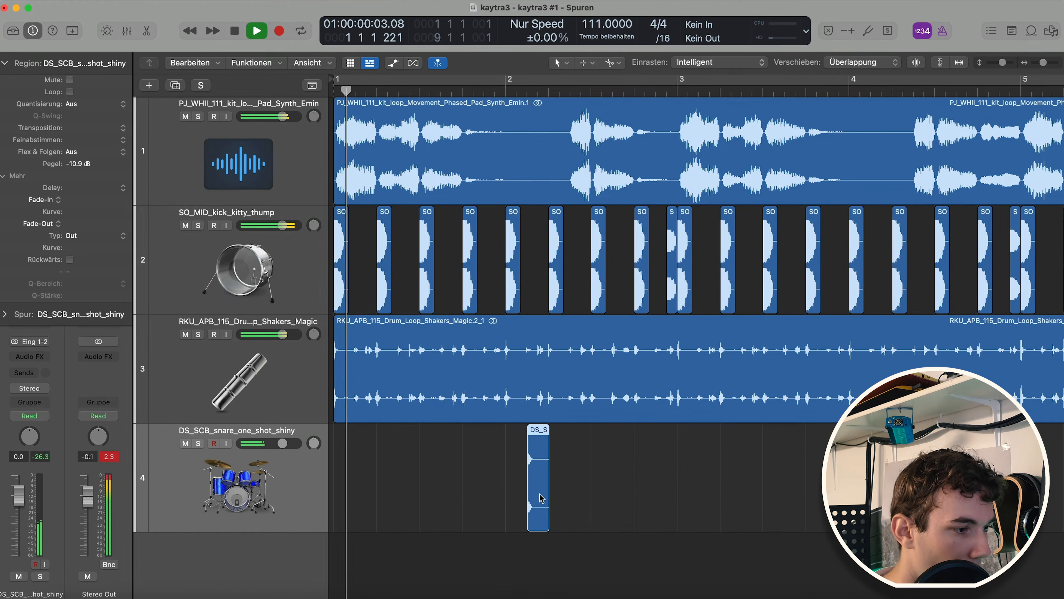
pyautogui.click(487, 505)
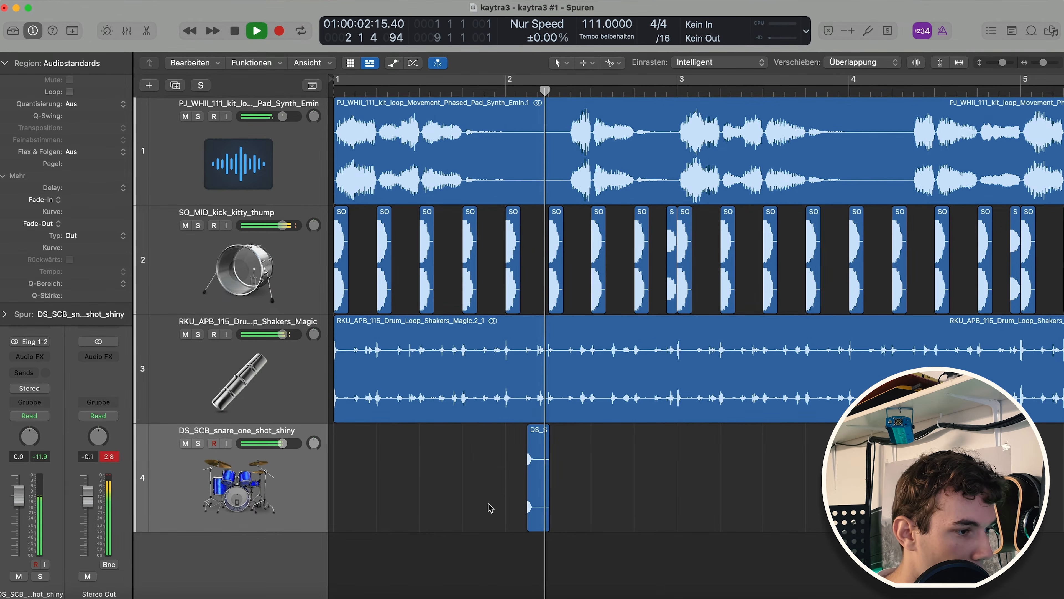
pyautogui.press('space')
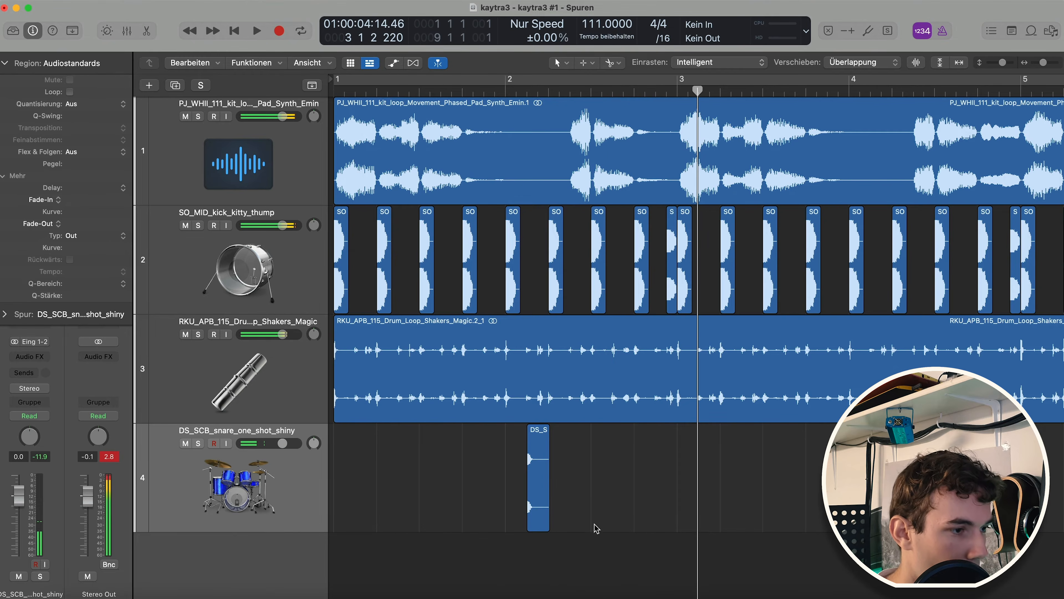
# - Copy the snare one-shot to the third sixteenth of bar 3
pyautogui.click(702, 89)
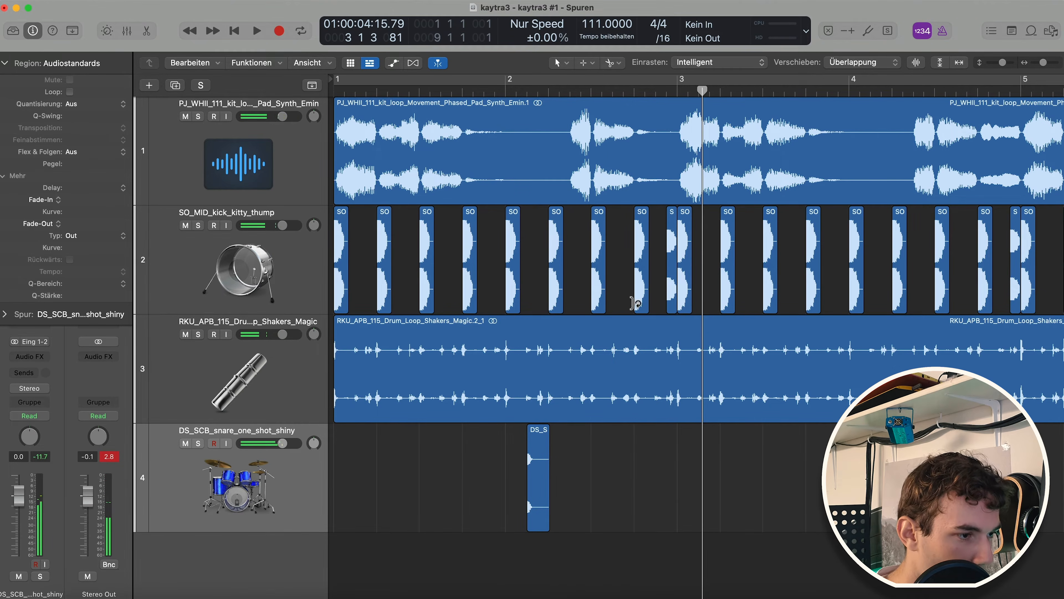
pyautogui.click(699, 90)
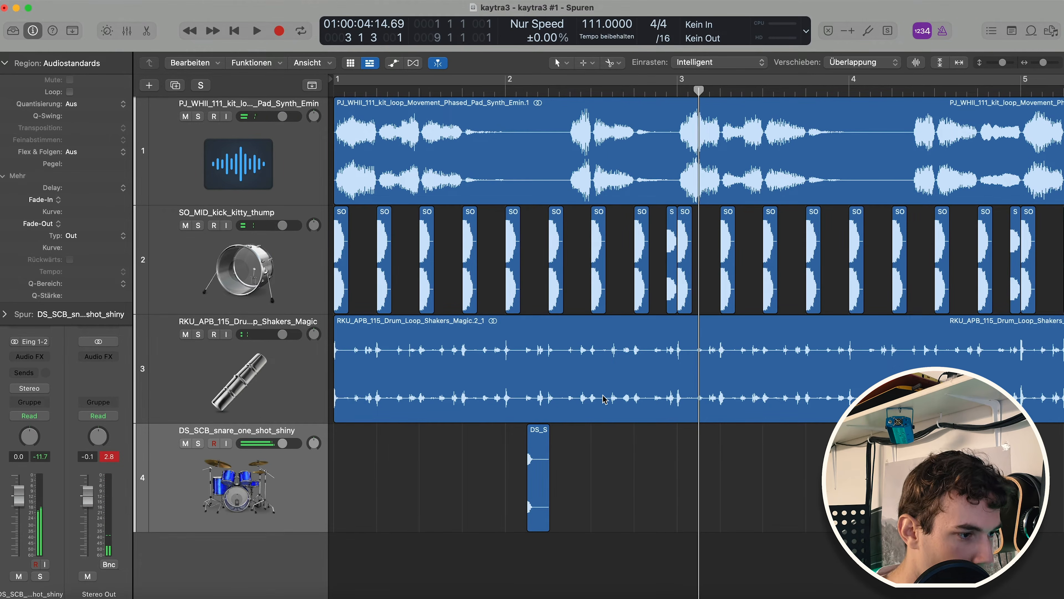
pyautogui.click(538, 480)
pyautogui.press('super+v')
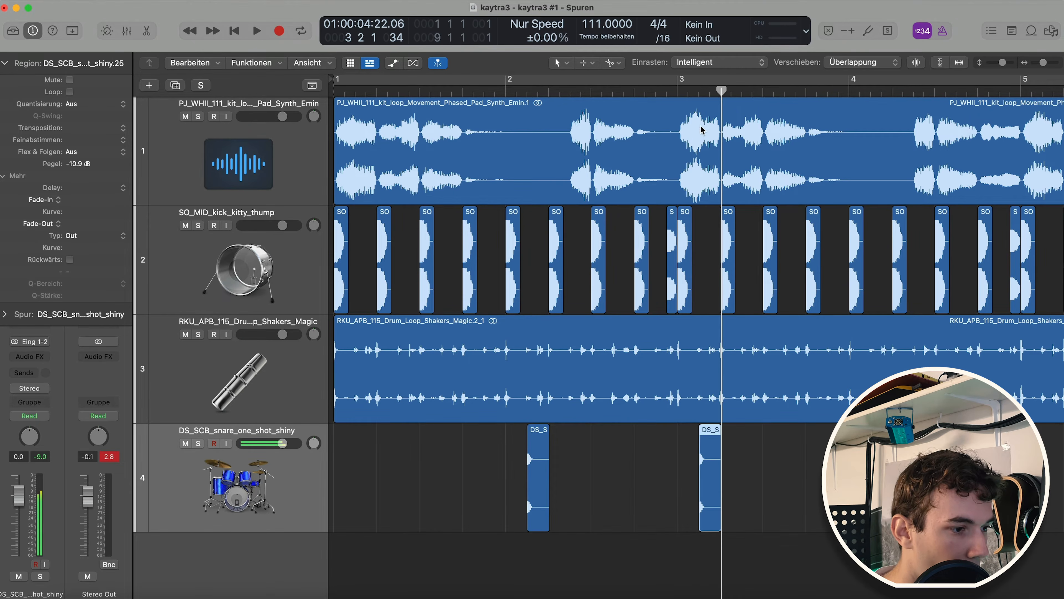
# - Play back from bar 1 into bar 4 to hear both snare hits in the groove
pyautogui.press('Return')
pyautogui.scroll(-3, 694, 153)
pyautogui.press('space')
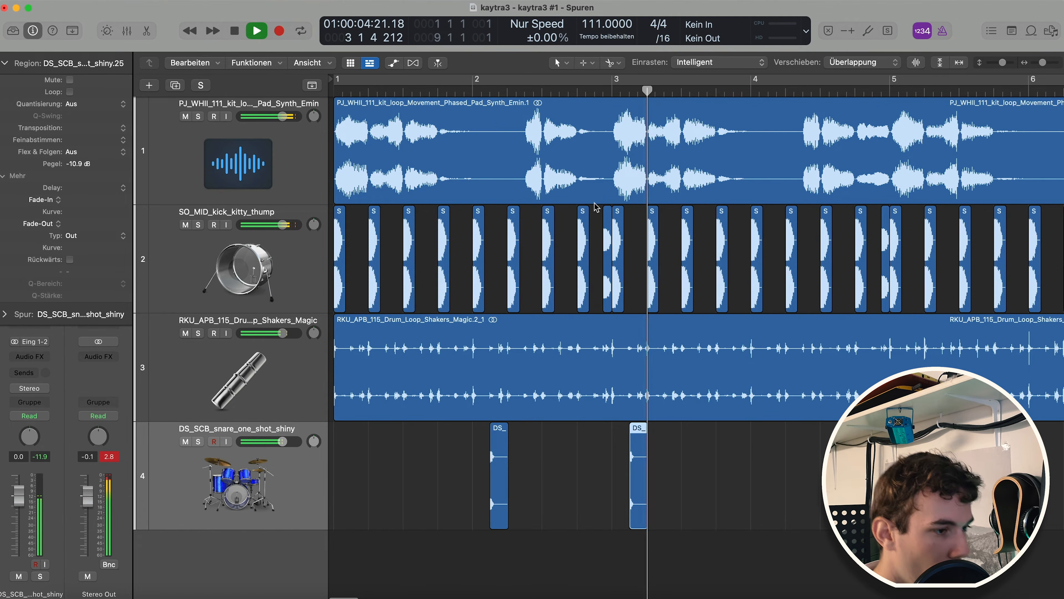
pyautogui.press('space')
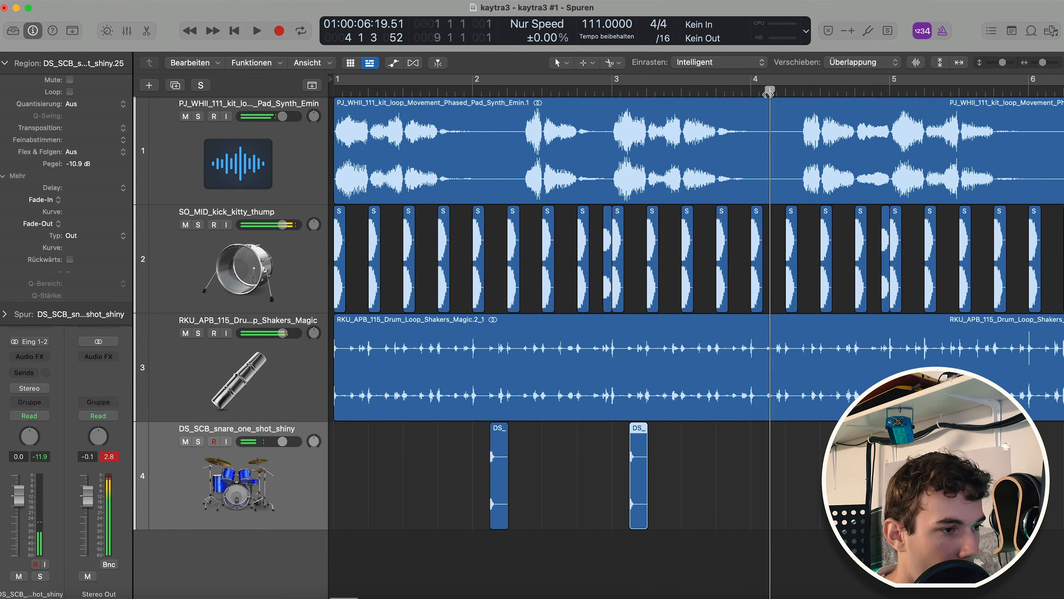
# - Copy the snare one-shot to the third sixteenth of bars 4, 5 and 1
pyautogui.moveTo(538, 486); pyautogui.dragTo(439, 476)
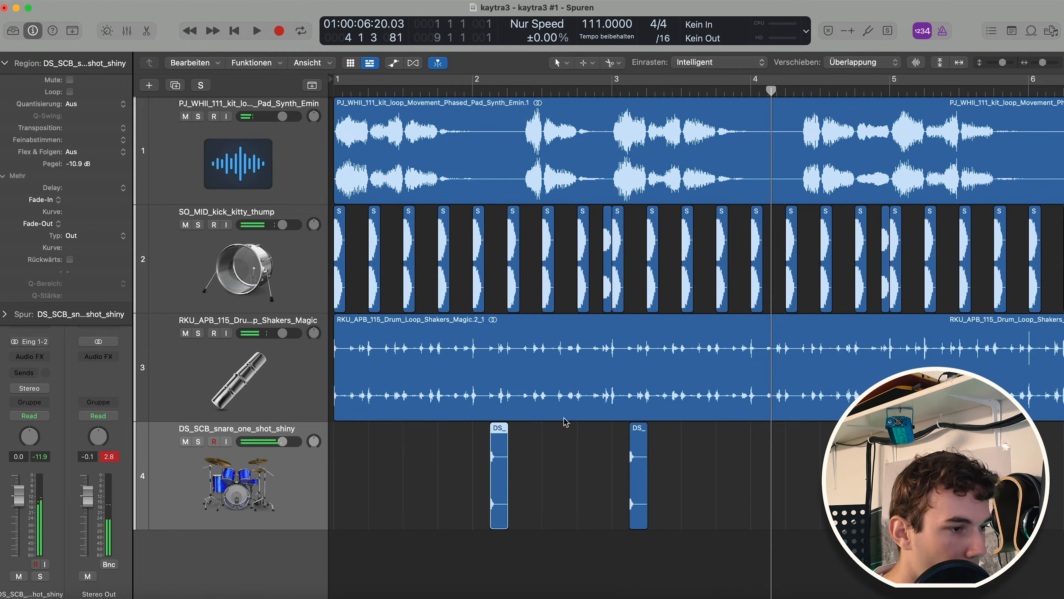
pyautogui.press('super+v')
pyautogui.click(633, 461)
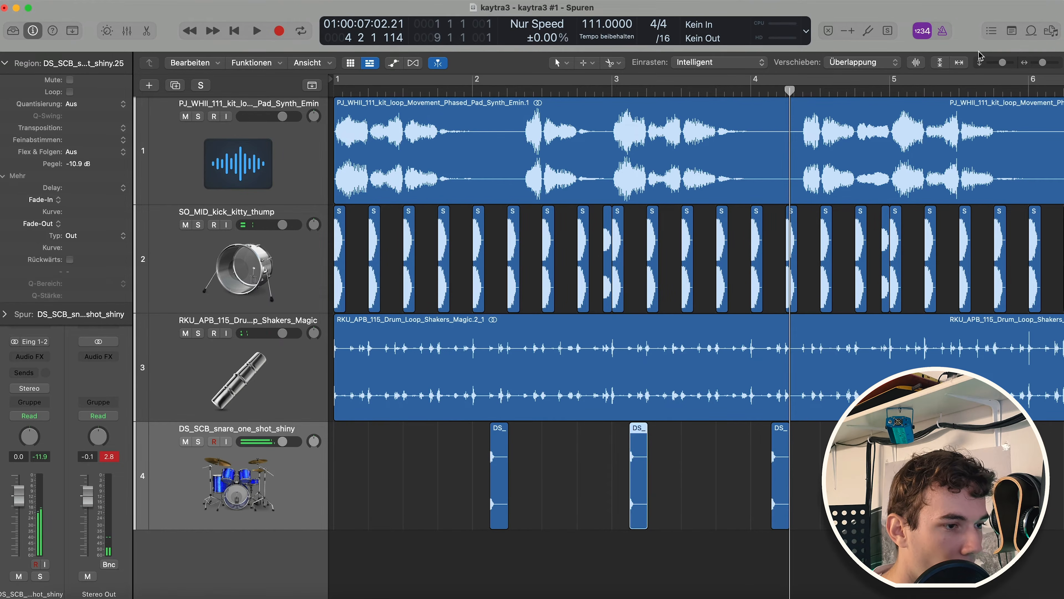
pyautogui.press('super+v')
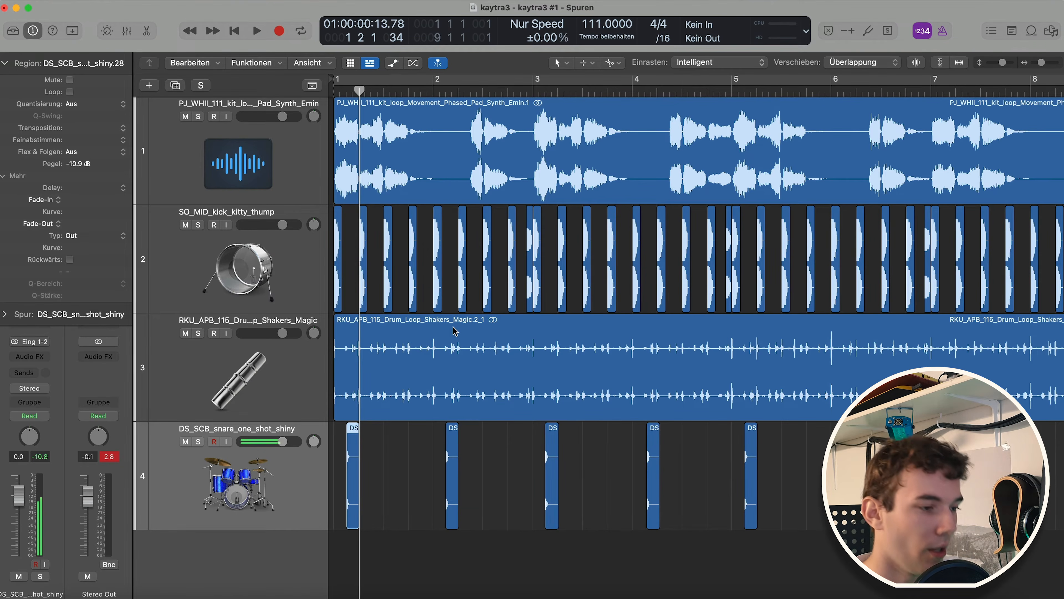
# - Repeat the snare hits through bar 8 and delete the surplus hits beyond bar 9
pyautogui.moveTo(818, 473); pyautogui.dragTo(176, 456)
pyautogui.press('super+r')
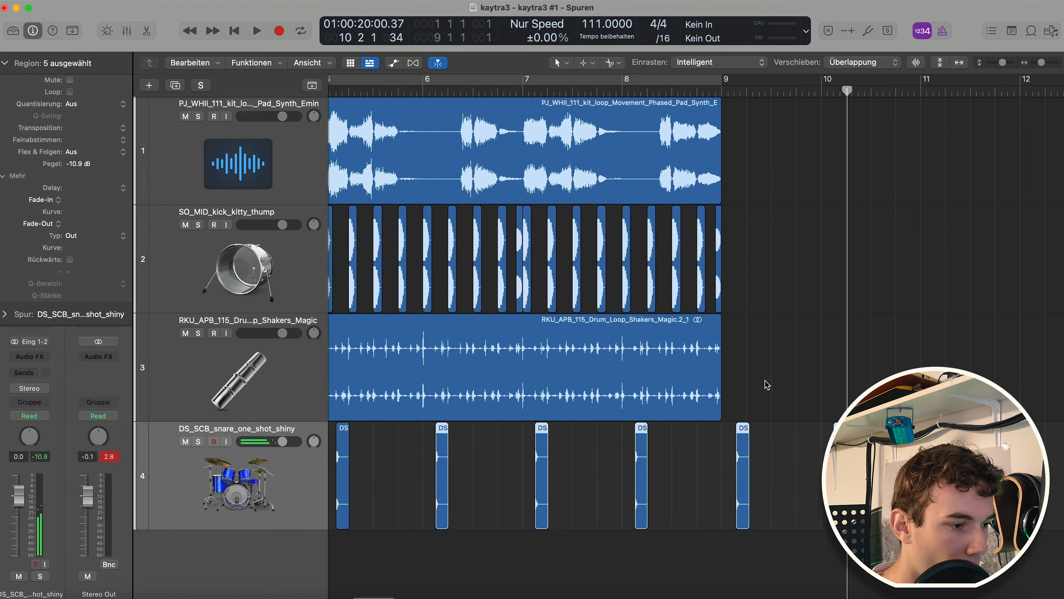
pyautogui.click(815, 493)
pyautogui.moveTo(863, 499); pyautogui.dragTo(714, 496)
pyautogui.press('Delete')
pyautogui.scroll(-4, 717, 459)
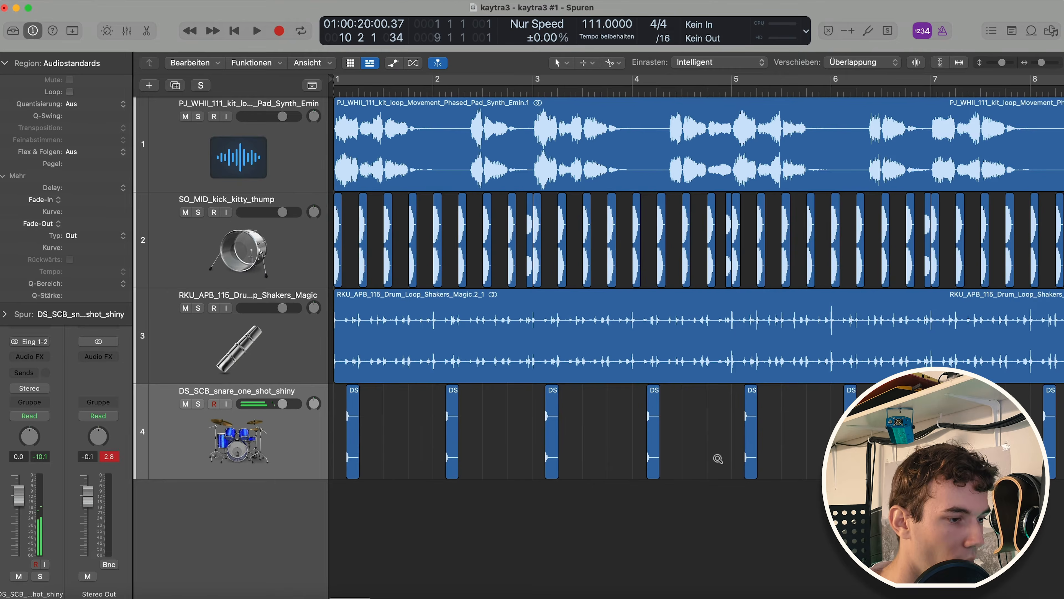
# - Place the open hi-hat one-shot on the third sixteenth of beat 4 in bar 2 and remove its original copy in bar 1
pyautogui.scroll(2, 717, 459)
pyautogui.scroll(-4, 719, 458)
pyautogui.scroll(1, 720, 458)
pyautogui.scroll(-1, 720, 458)
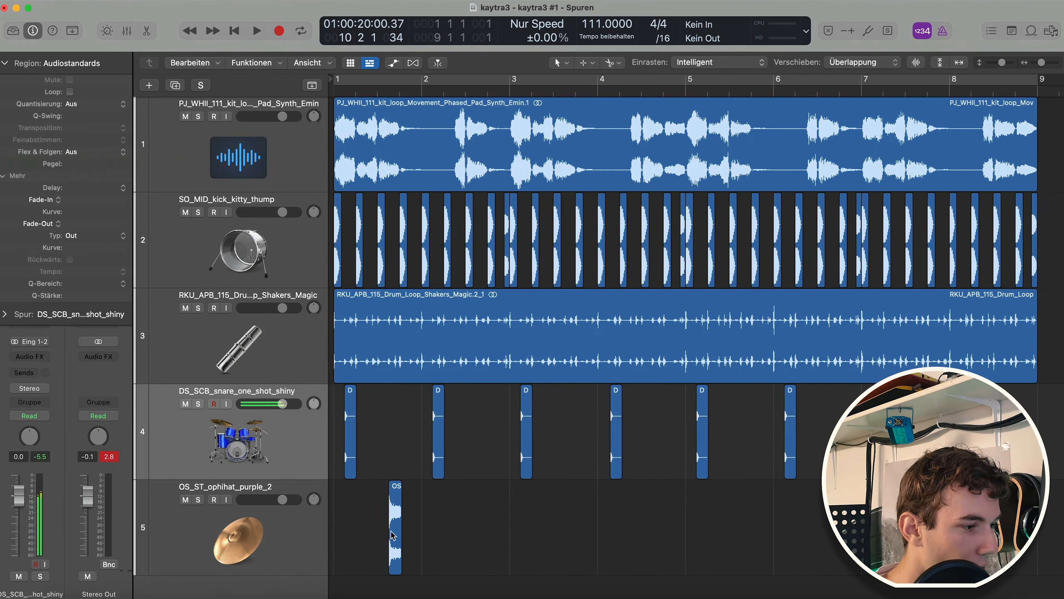
pyautogui.moveTo(396, 534); pyautogui.dragTo(505, 533)
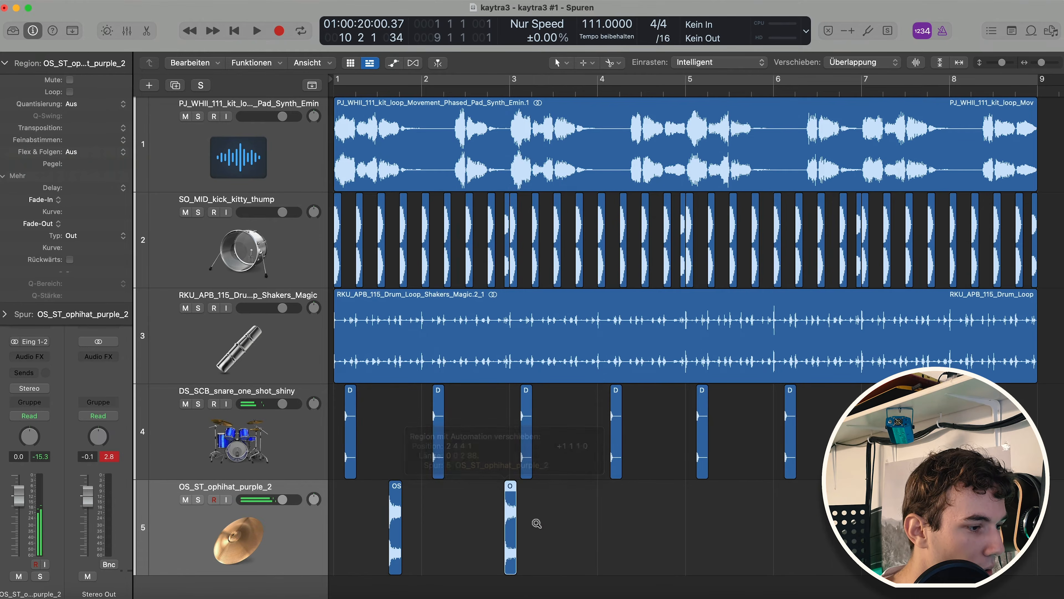
pyautogui.scroll(5, 603, 500)
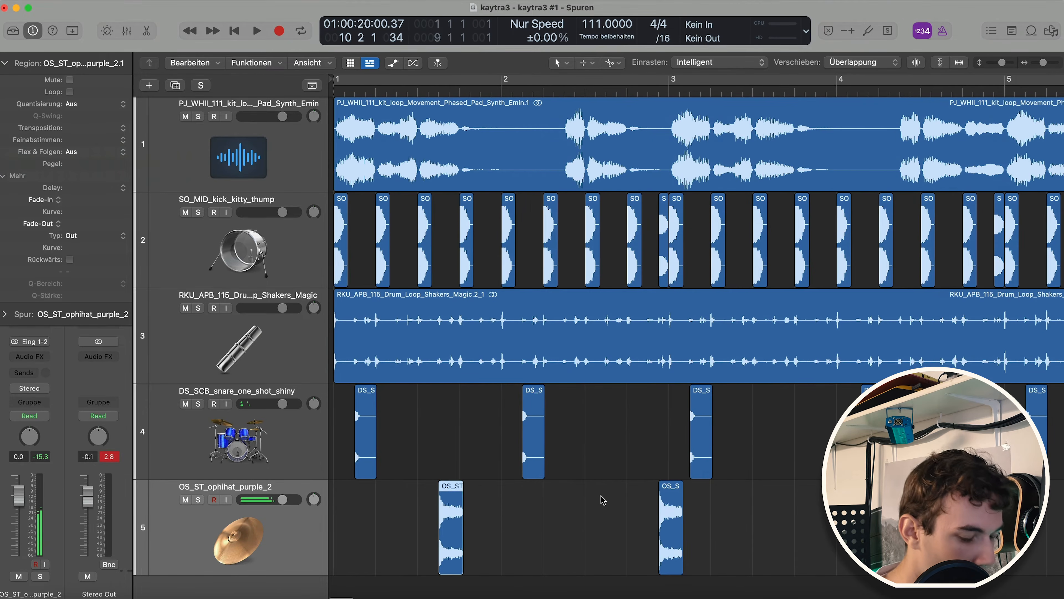
pyautogui.press('Delete')
pyautogui.moveTo(670, 526)
pyautogui.mouseDown()
pyautogui.moveTo(637, 526)
pyautogui.moveTo(659, 525)
pyautogui.mouseUp()
# - Play back from the middle of bar 2 into bar 3 to hear the open hi-hat in the groove
pyautogui.click(587, 81)
pyautogui.click(575, 92)
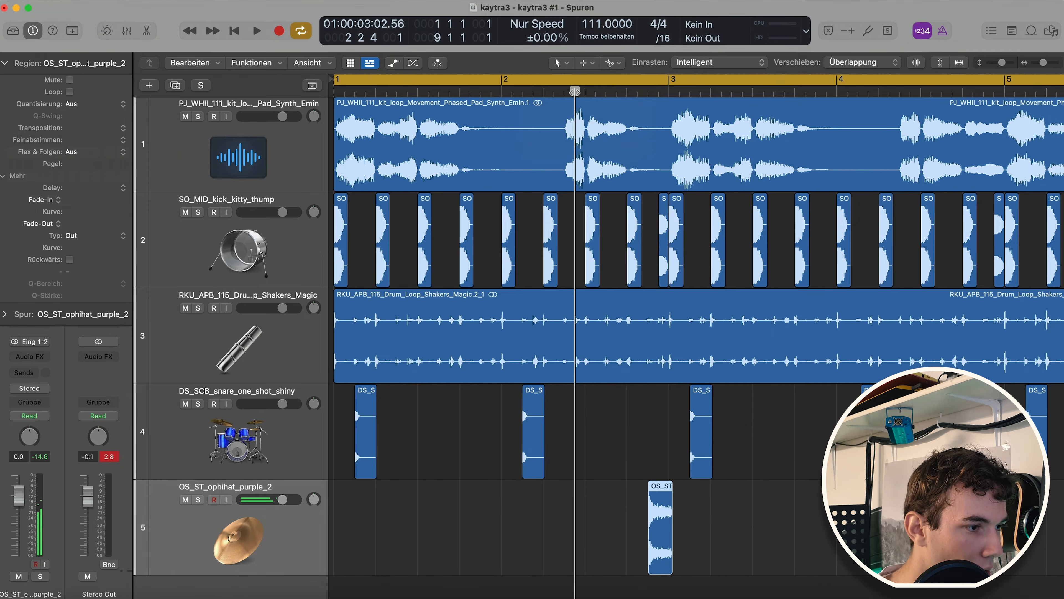
pyautogui.click(568, 81)
pyautogui.press('space')
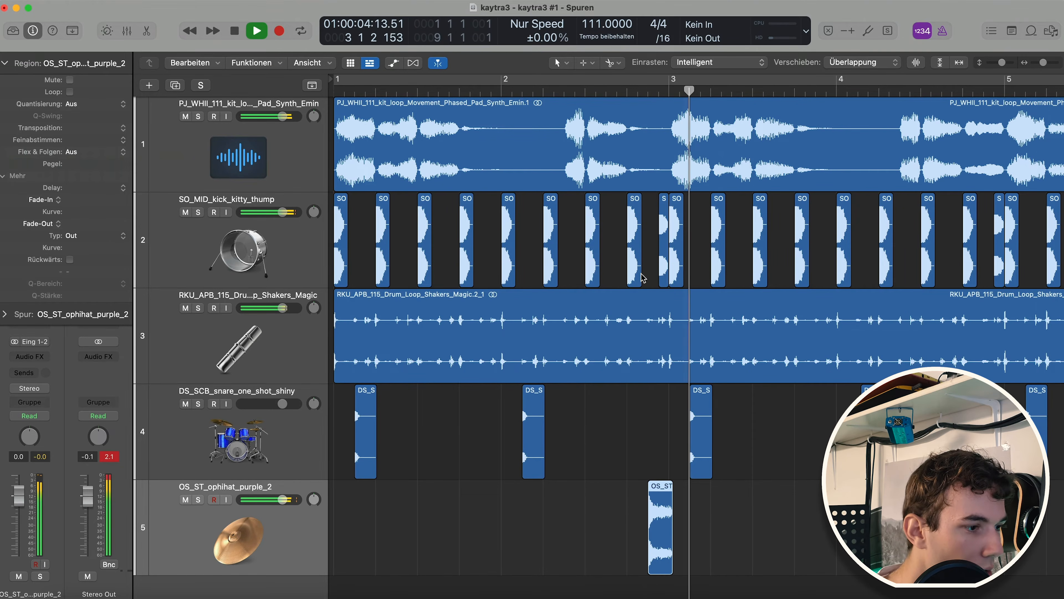
pyautogui.press('space')
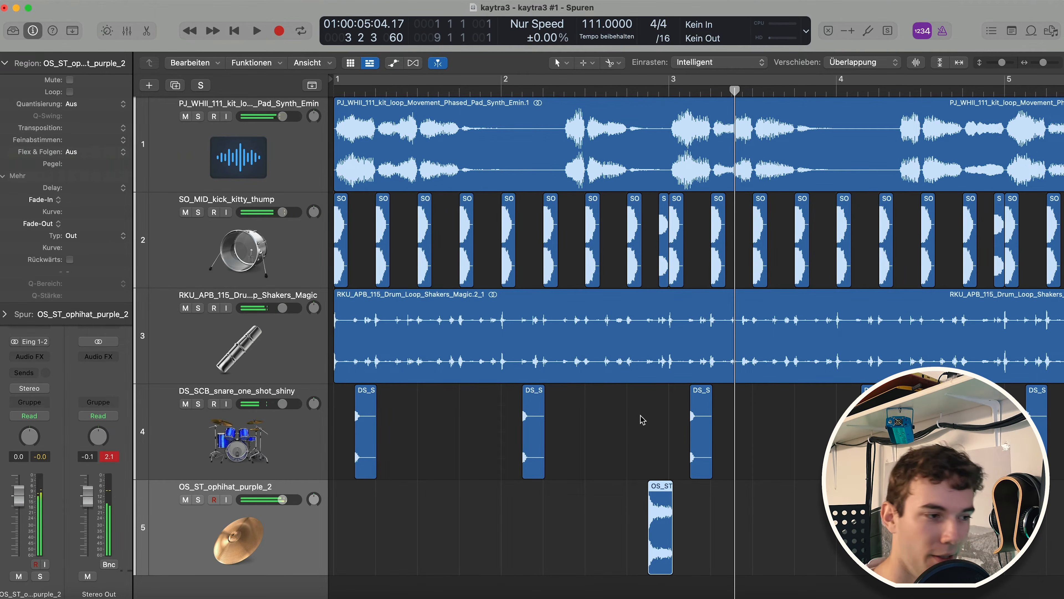
# - Copy a snare hit to the second sixteenth of beat 4 in bar 2 and audition it with the open hi-hat
pyautogui.click(635, 414)
pyautogui.moveTo(699, 442); pyautogui.dragTo(641, 439)
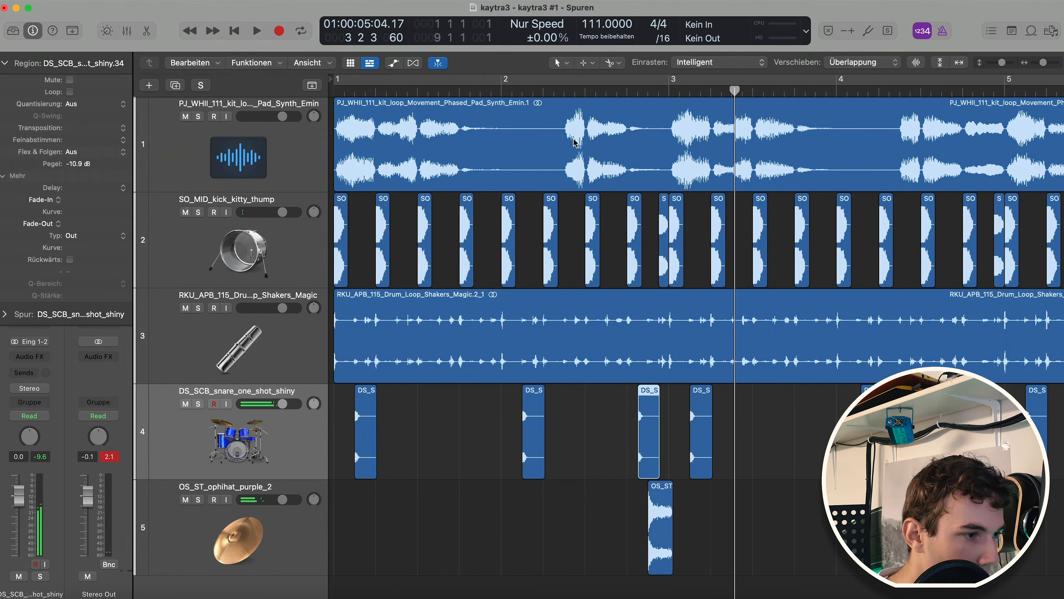
pyautogui.press('space')
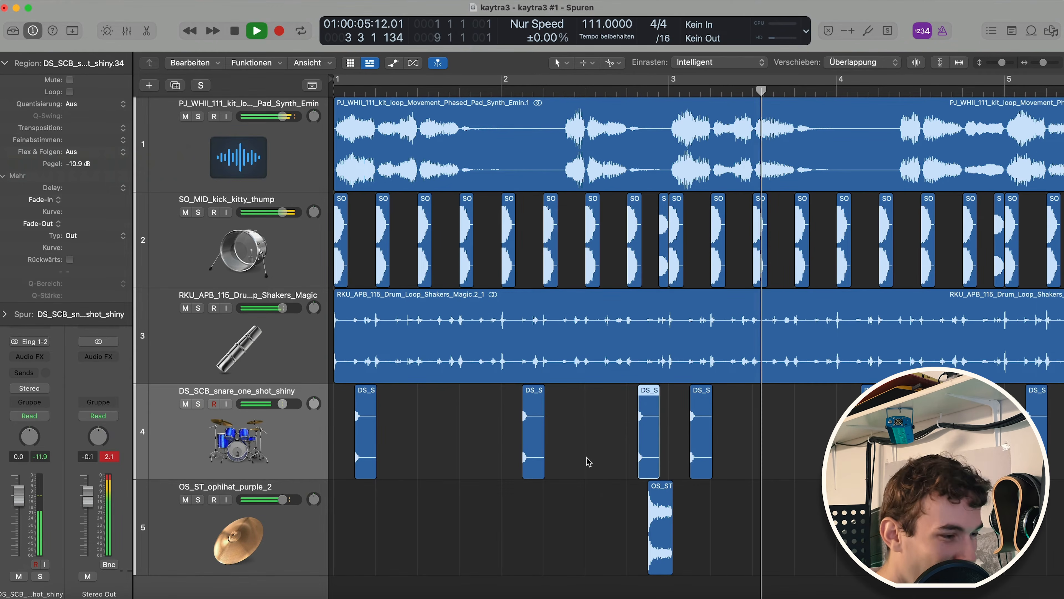
pyautogui.click(595, 457)
pyautogui.press('space')
# - Copy the extra snare and open hi-hat from the end of bar 2 to the end of bar 4 and play back from the start
pyautogui.keyDown('ctrl'); pyautogui.keyDown('alt'); pyautogui.click(537, 448); pyautogui.keyUp('alt'); pyautogui.keyUp('ctrl')
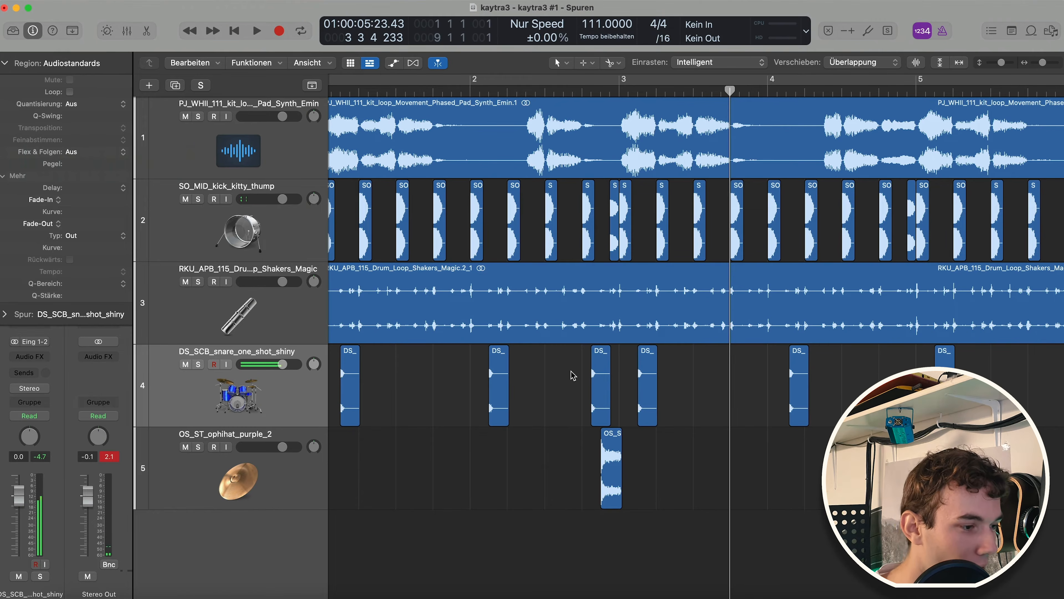
pyautogui.moveTo(571, 372); pyautogui.dragTo(615, 475)
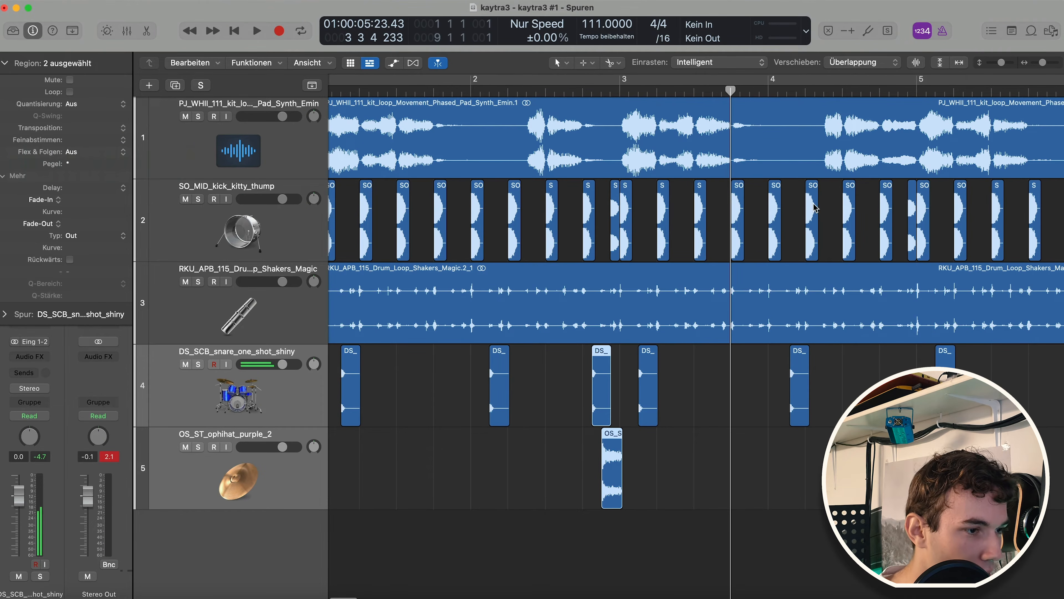
pyautogui.click(907, 91)
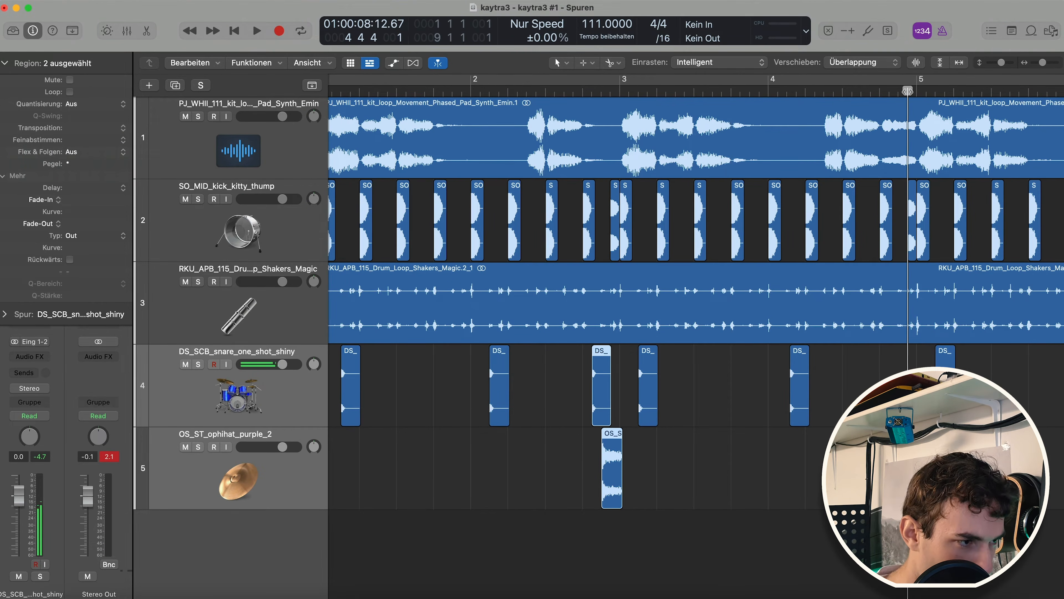
pyautogui.scroll(-2, 736, 388)
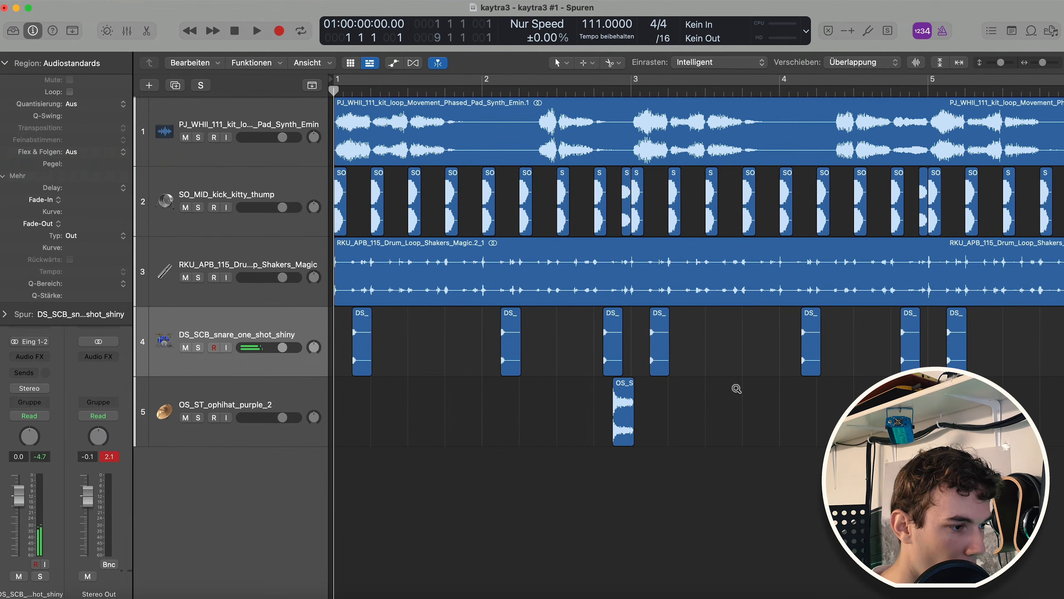
pyautogui.press('space')
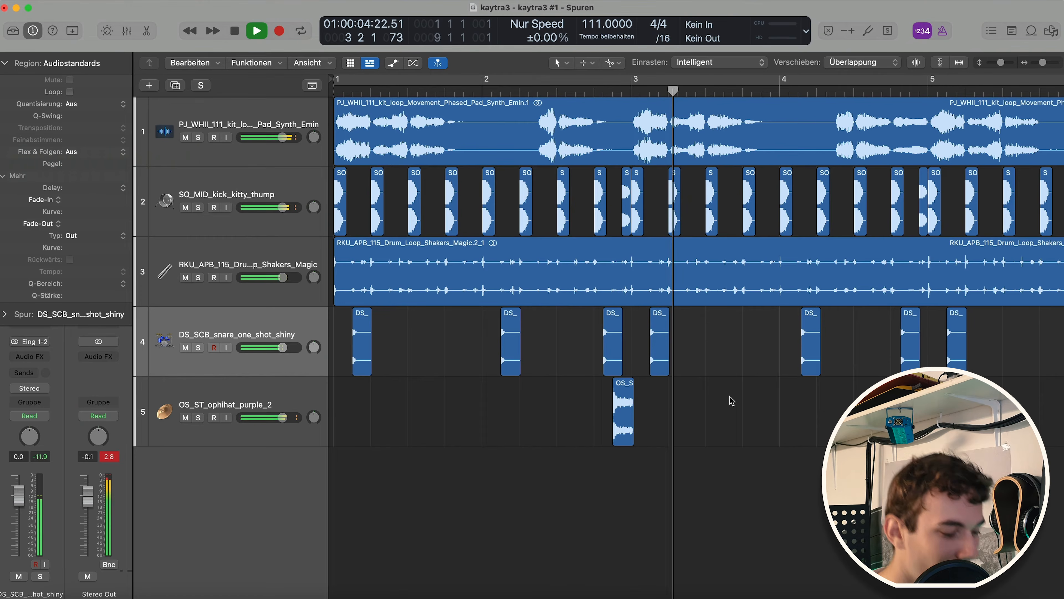
pyautogui.press('space')
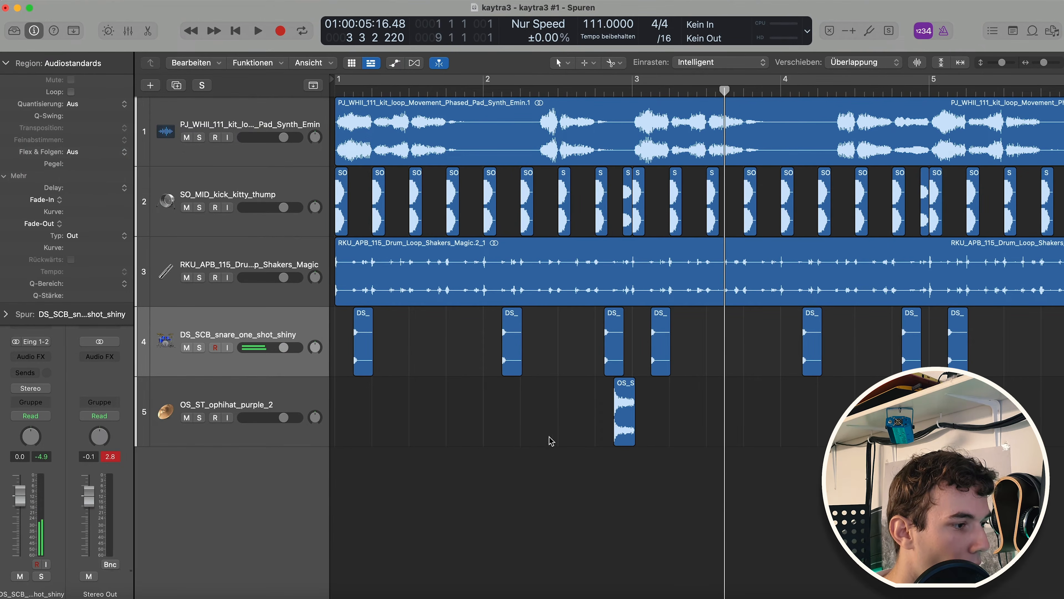
# - Create a Serum software instrument track below the open hi-hat and load the Splice preset ELS_Bass_Run Deep
pyautogui.click(304, 394)
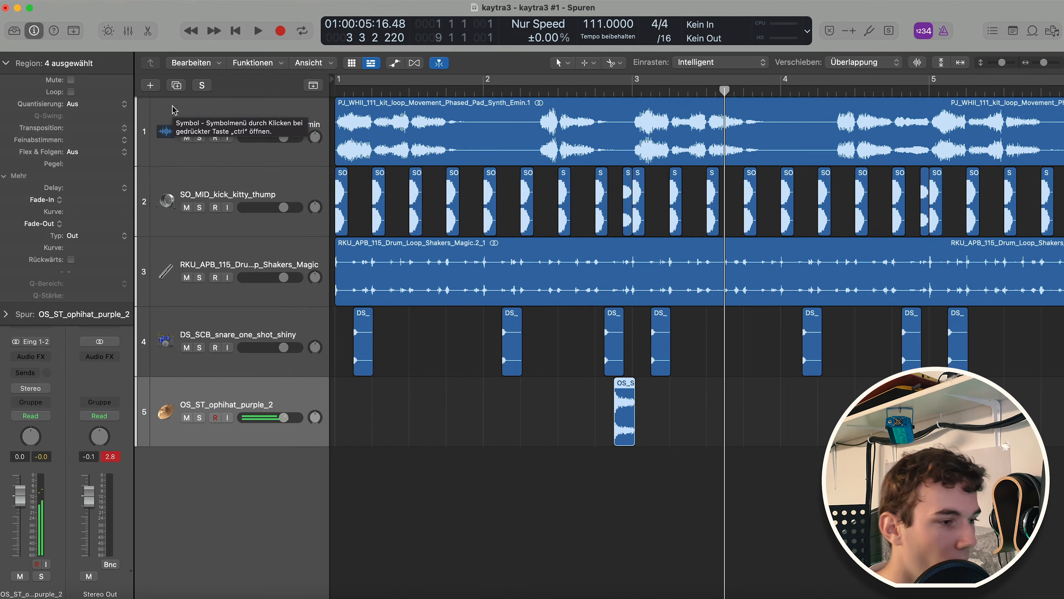
pyautogui.click(428, 439)
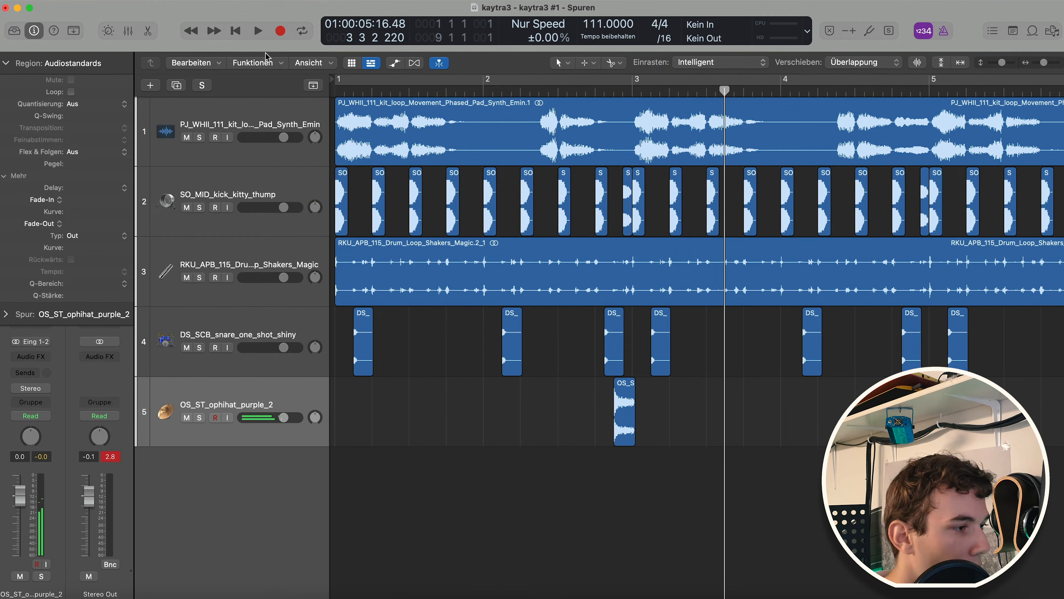
pyautogui.click(150, 85)
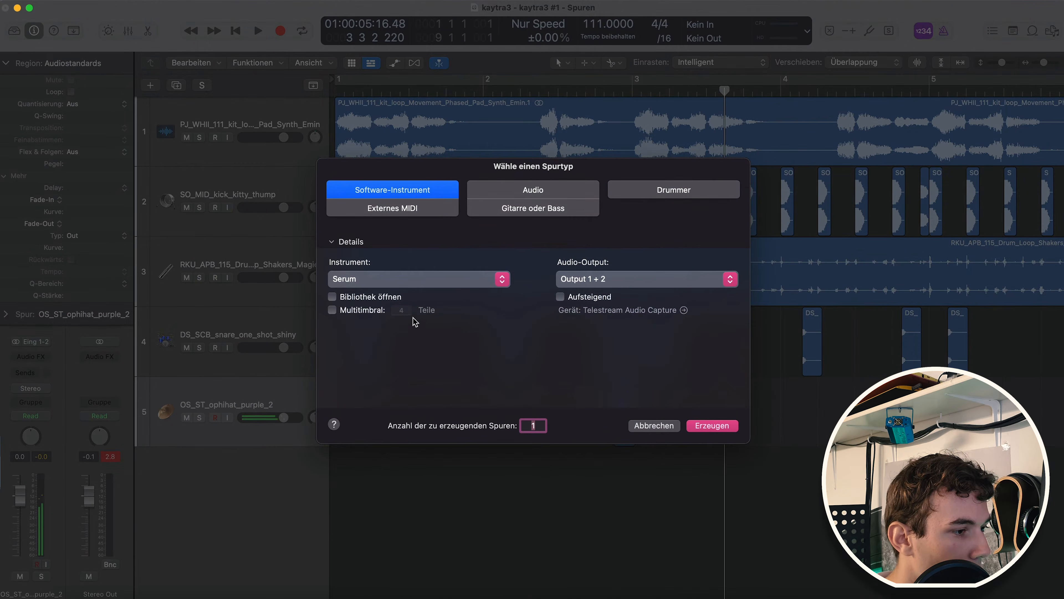
pyautogui.click(712, 426)
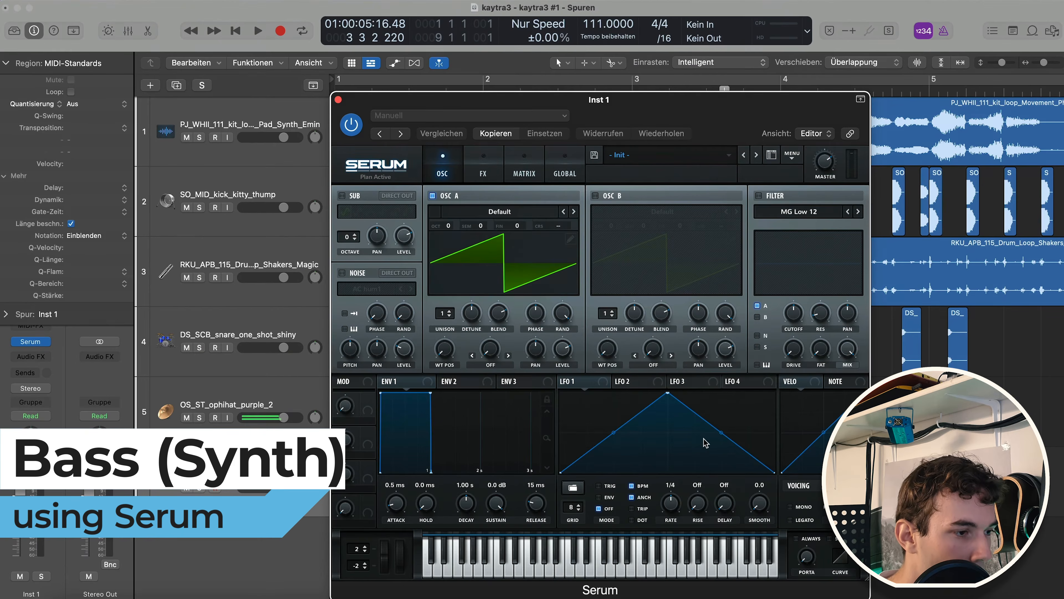
pyautogui.click(628, 166)
pyautogui.moveTo(654, 288)
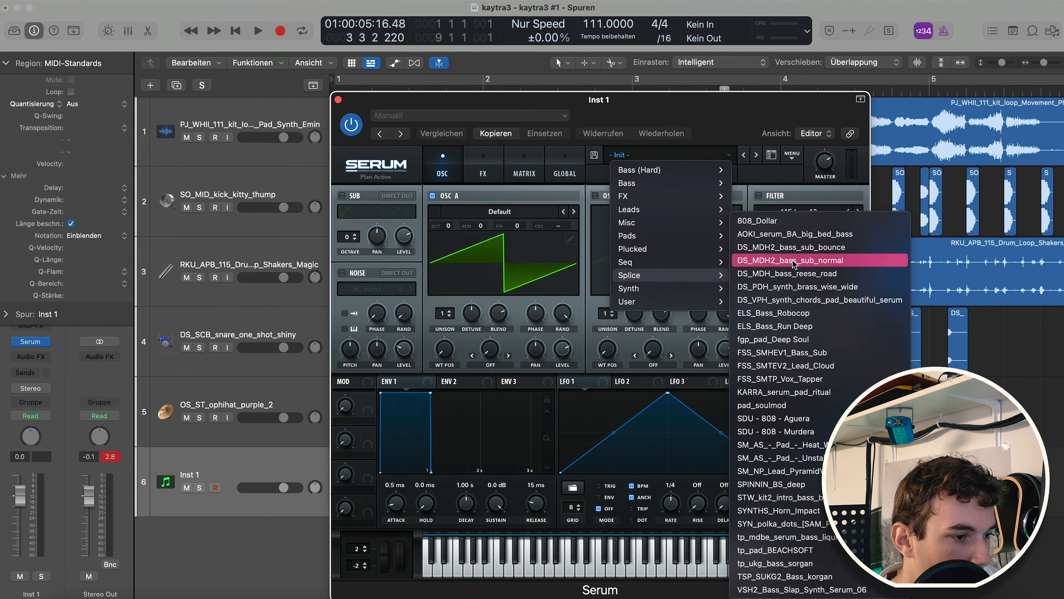
pyautogui.click(775, 326)
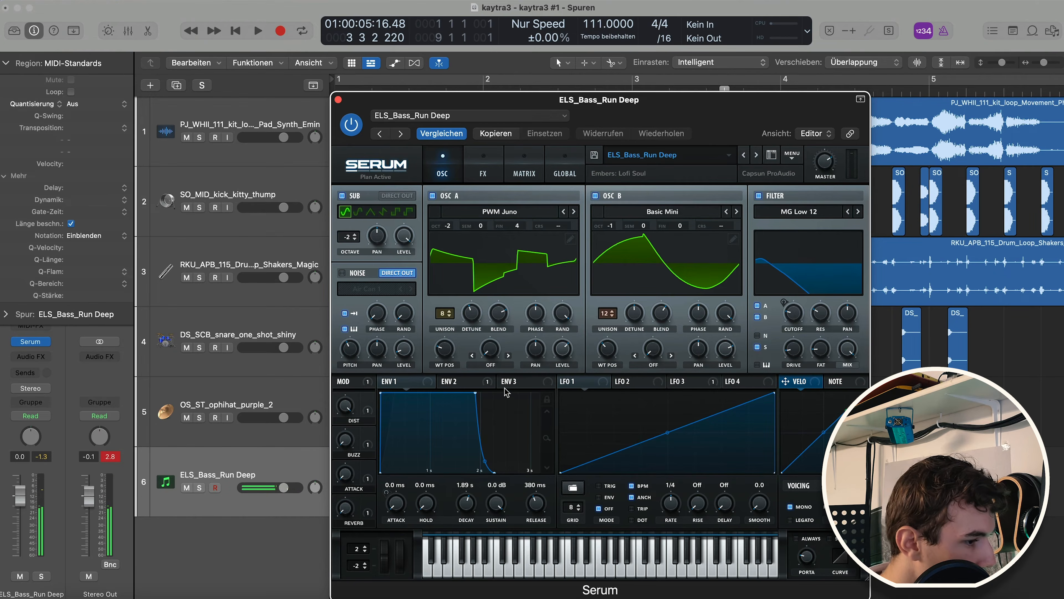
# - Shorten the bass preset's envelope 1 decay to 654 ms and bend its velocity curve upward
pyautogui.moveTo(476, 395); pyautogui.dragTo(415, 384)
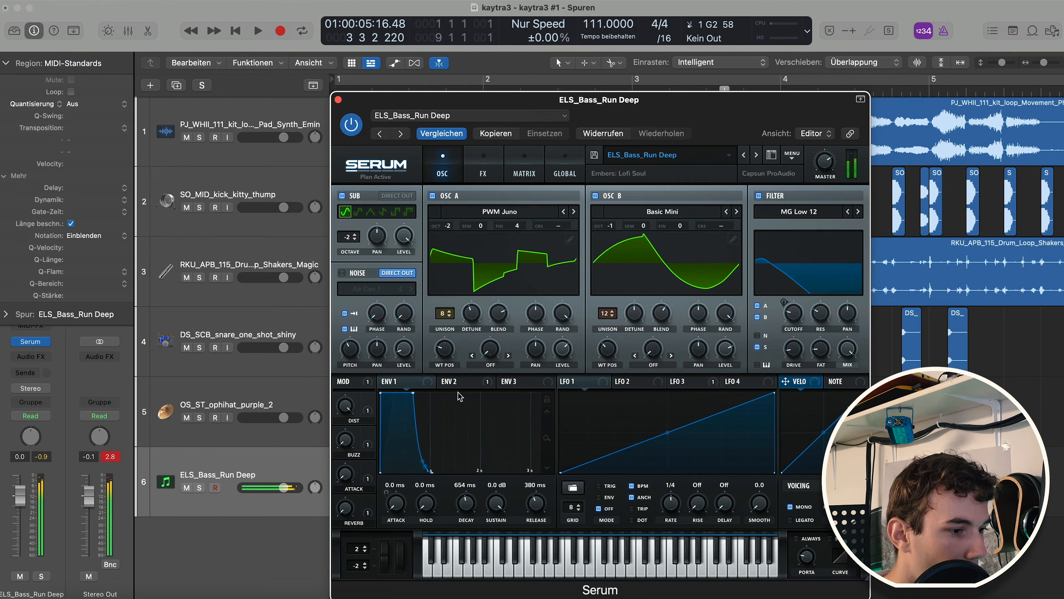
pyautogui.moveTo(823, 434); pyautogui.dragTo(805, 417)
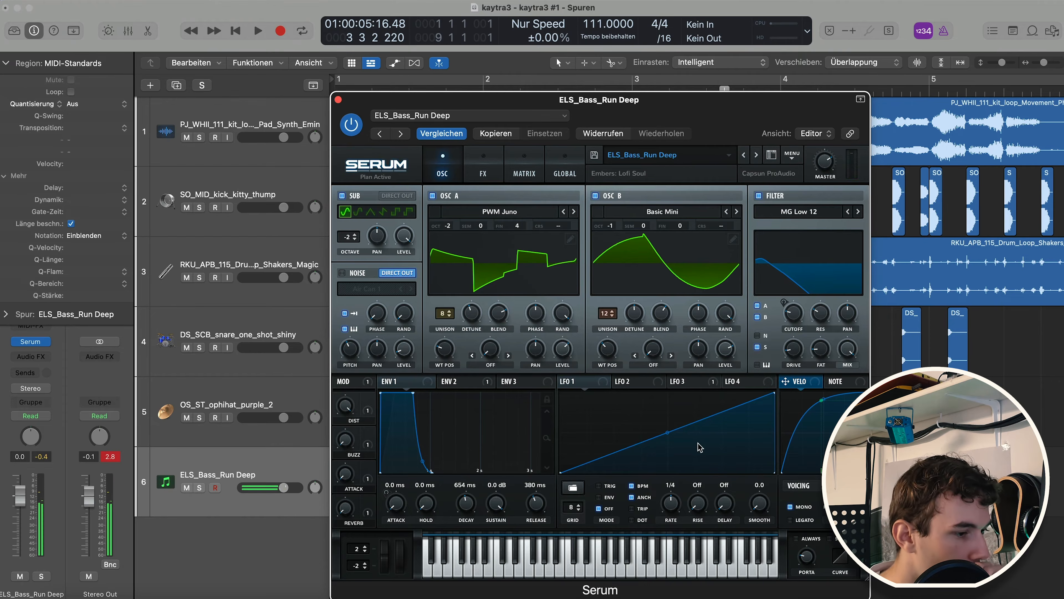
pyautogui.click(338, 99)
# - Insert a stereo Enveloper on the bass track with attack gain 88% and release gain -50%
pyautogui.click(31, 356)
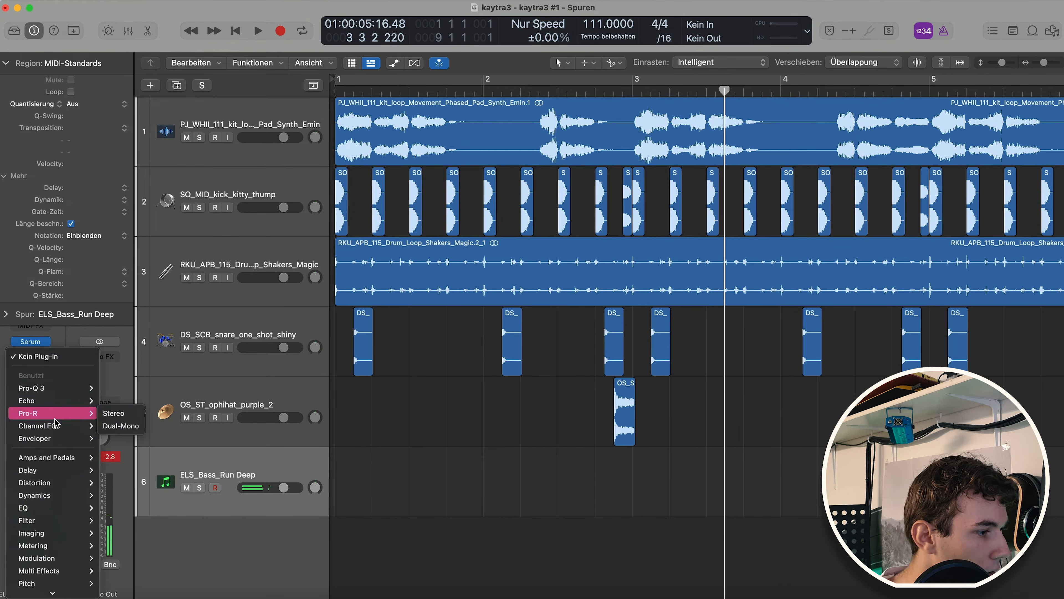
pyautogui.moveTo(63, 438)
pyautogui.click(113, 438)
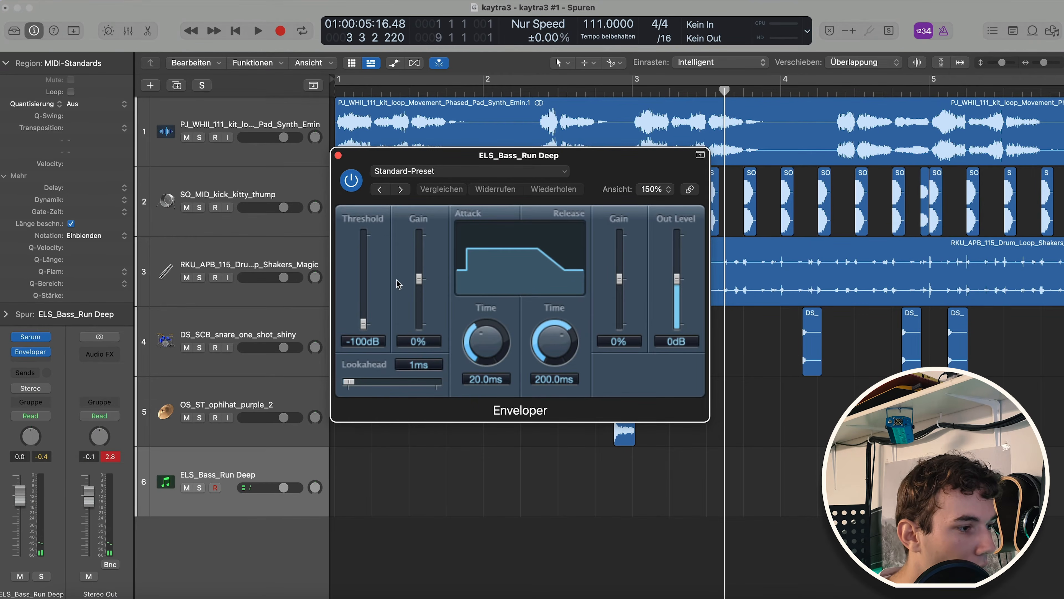
pyautogui.moveTo(417, 279); pyautogui.dragTo(424, 239)
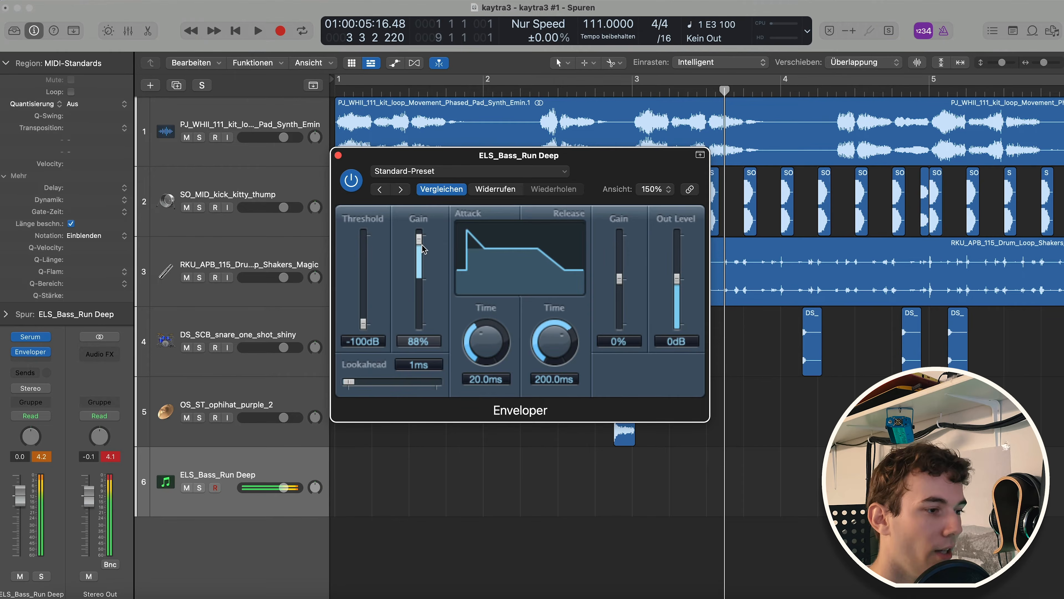
pyautogui.moveTo(619, 279); pyautogui.dragTo(617, 304)
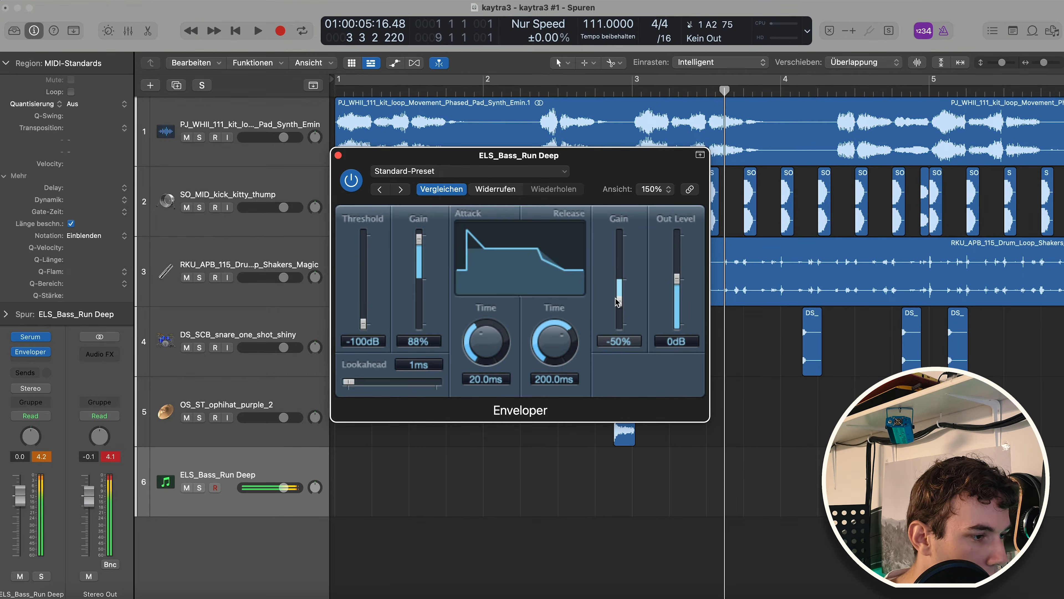
pyautogui.click(338, 156)
# - Turn on cycling from bar 1 to bar 9, start playback briefly from the beginning and solo the pad synth loop
pyautogui.press('Return')
pyautogui.scroll(-5, 436, 392)
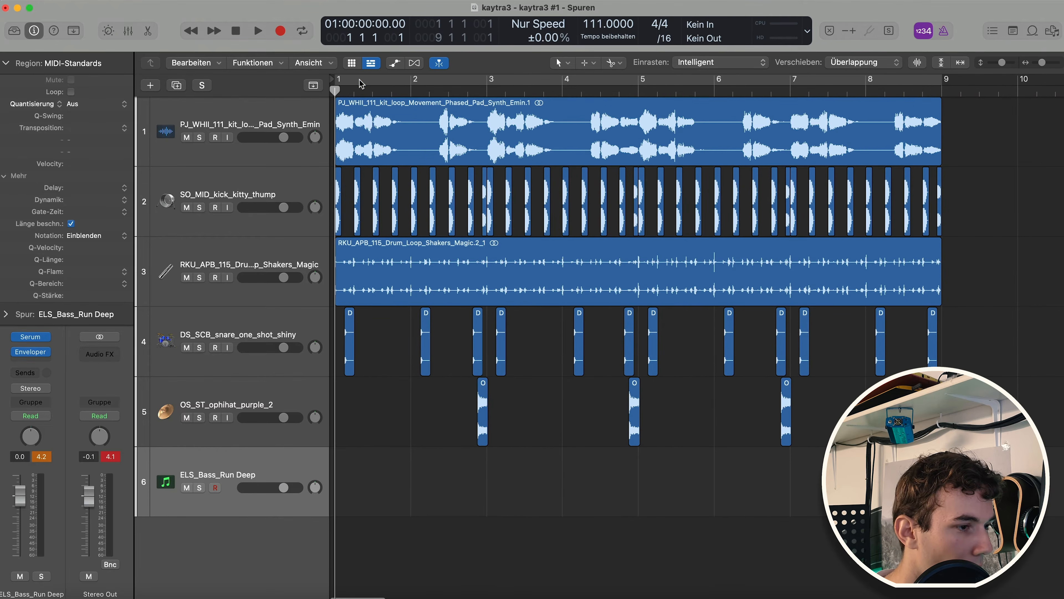
pyautogui.click(361, 84)
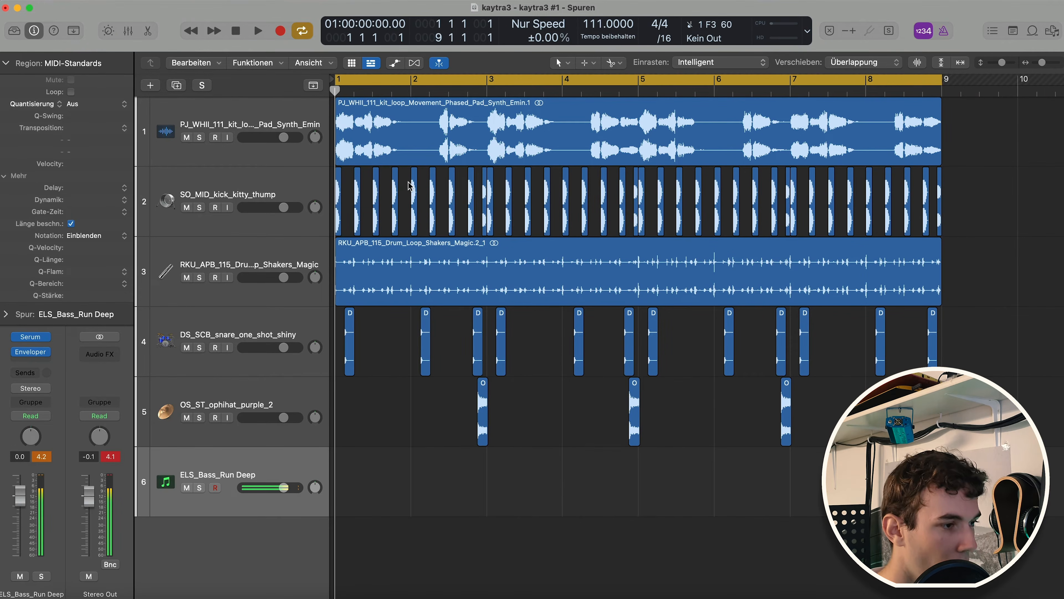
pyautogui.press('space')
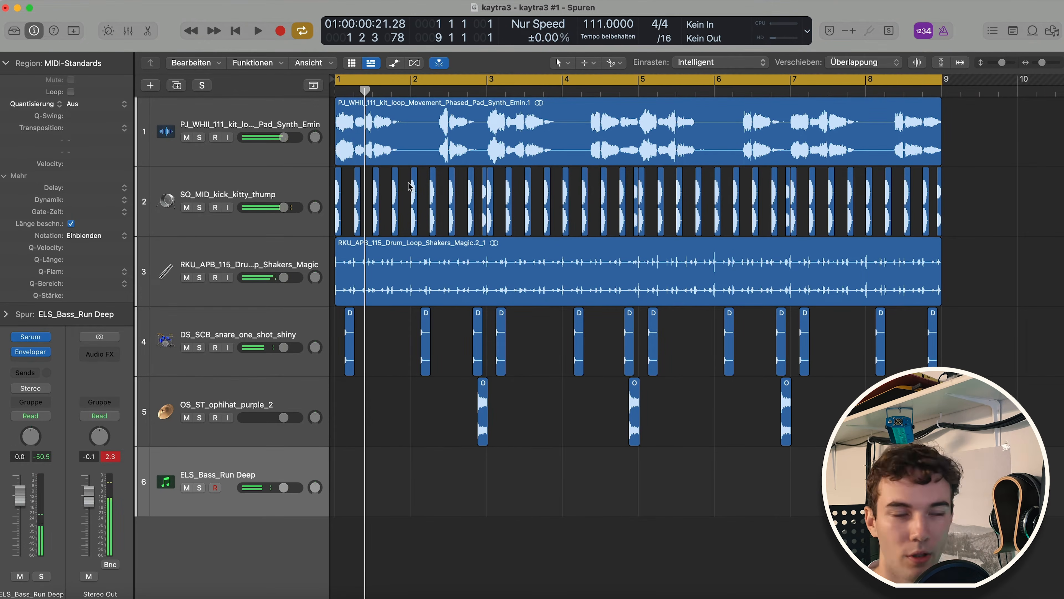
pyautogui.click(367, 134)
pyautogui.press('s')
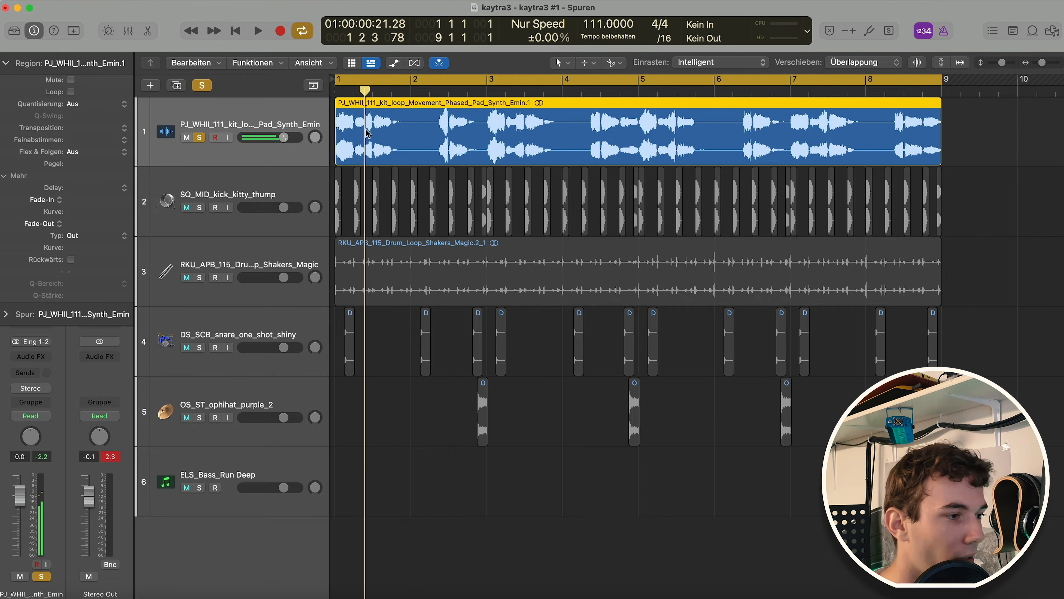
# - Turn off solo and record a MIDI bass line on the ELS_Bass_Run Deep track from bar 1
pyautogui.click(208, 87)
pyautogui.click(491, 523)
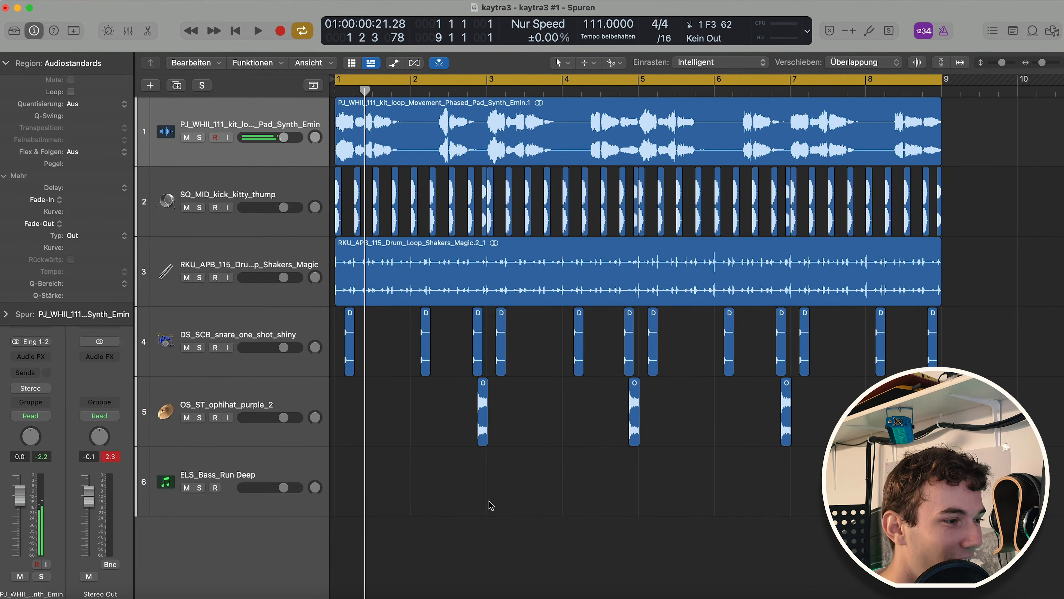
pyautogui.click(226, 488)
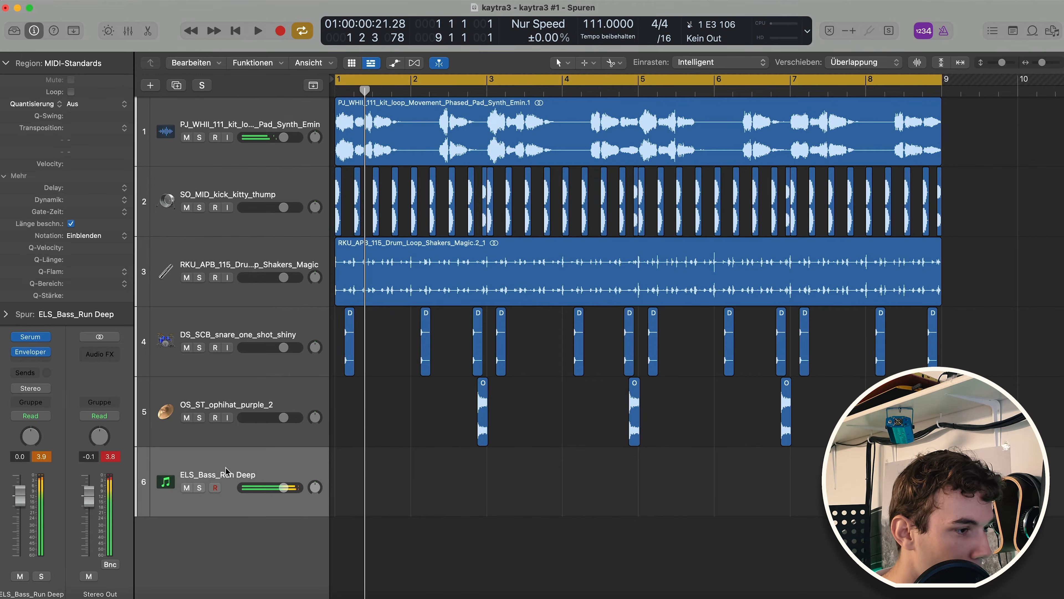
pyautogui.press('r')
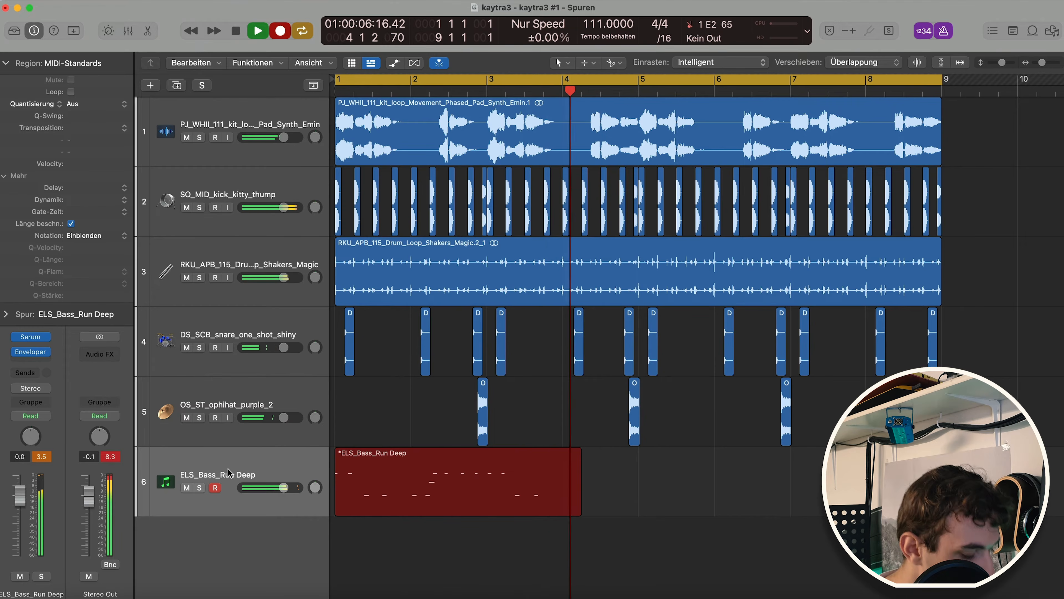
pyautogui.press('space')
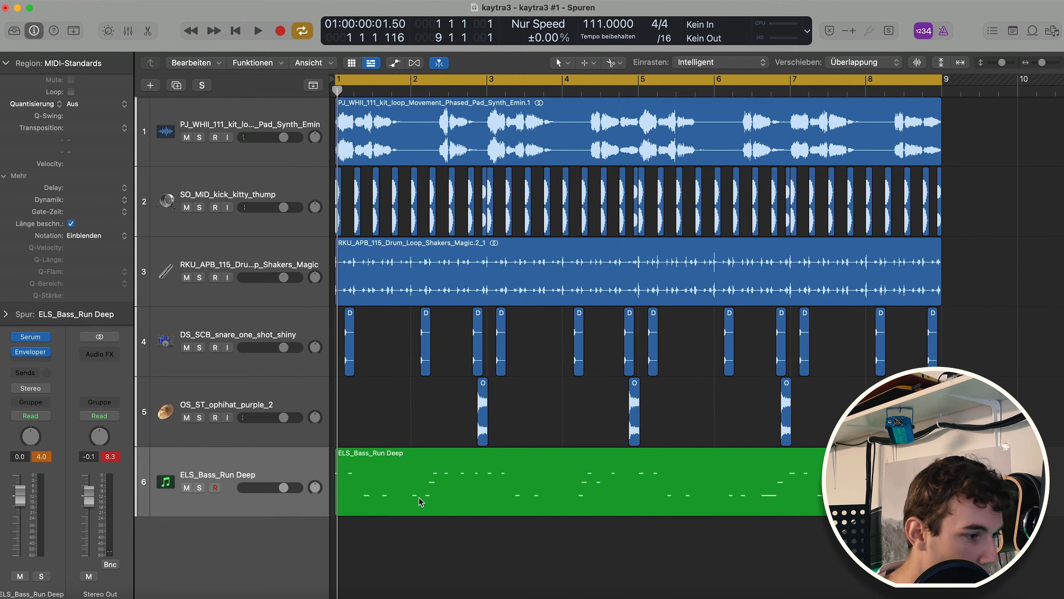
# - Play back the beat from bar 1 to hear the four-bar bass region
pyautogui.click(419, 498)
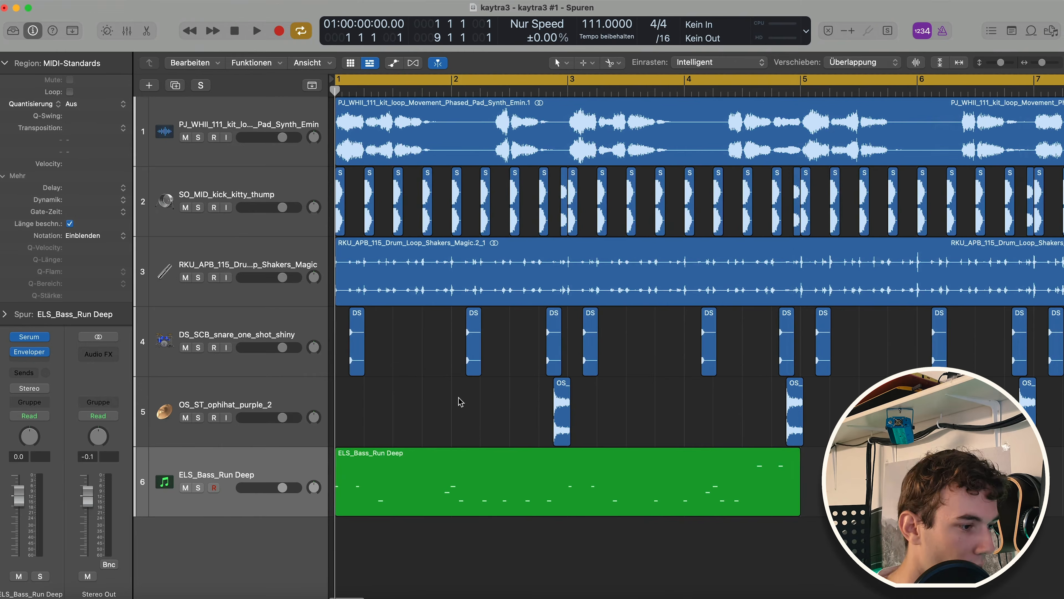
pyautogui.press('space')
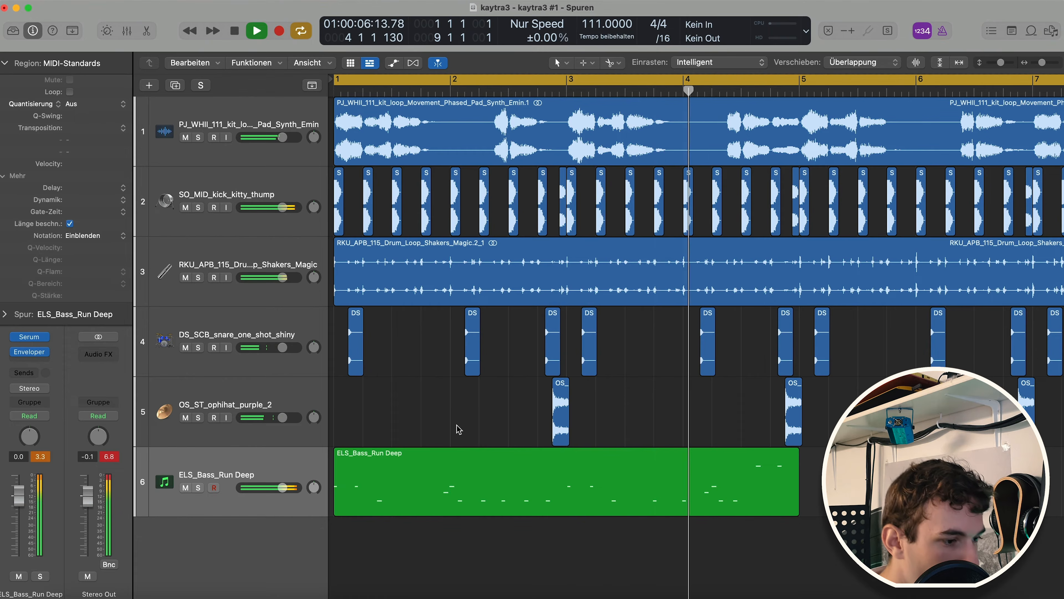
pyautogui.press('space')
# - Open the bass region in the piano roll and examine its notes, selecting the three around bar 2
pyautogui.doubleClick(465, 497)
pyautogui.hscroll(-3, 466, 465)
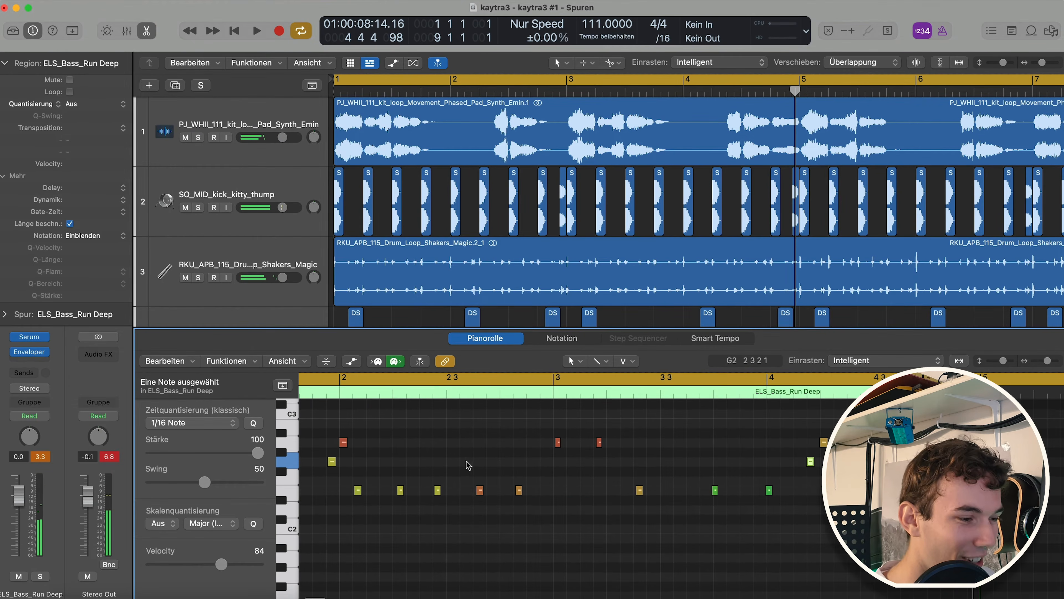
pyautogui.press('super+Left')
pyautogui.press('super+Right')
pyautogui.press('super+Right')
pyautogui.hscroll(-5, 482, 468)
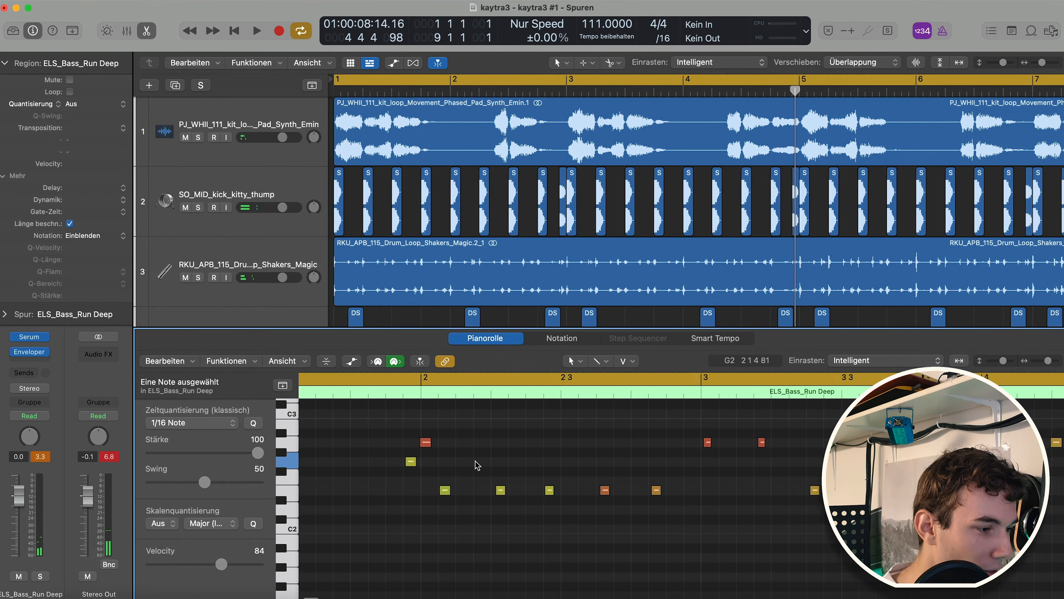
pyautogui.moveTo(458, 428); pyautogui.dragTo(540, 516)
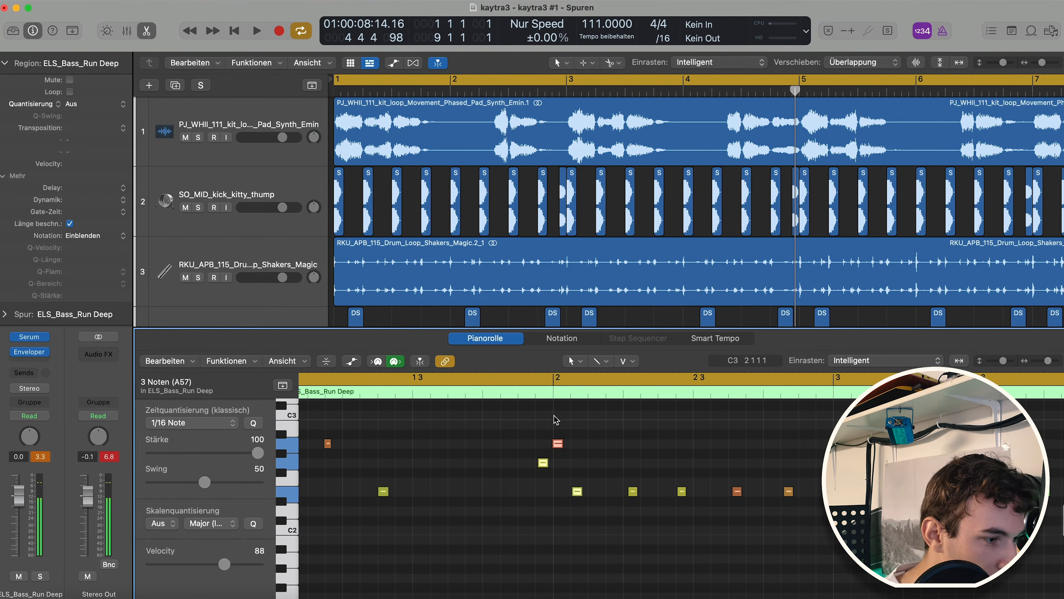
pyautogui.hscroll(-2, 536, 427)
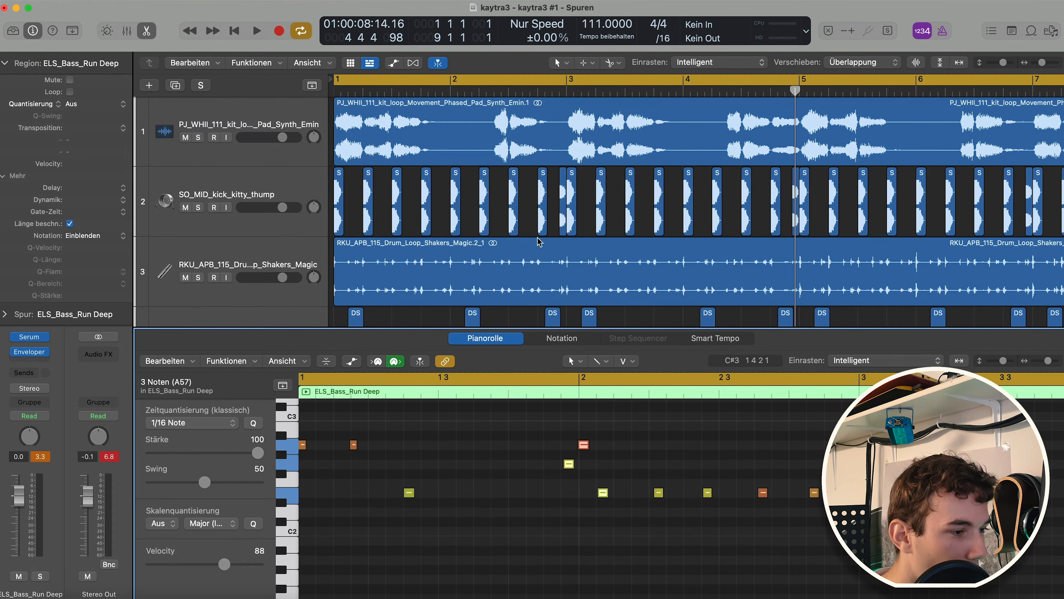
pyautogui.scroll(-3, 538, 242)
pyautogui.hscroll(-1, 430, 541)
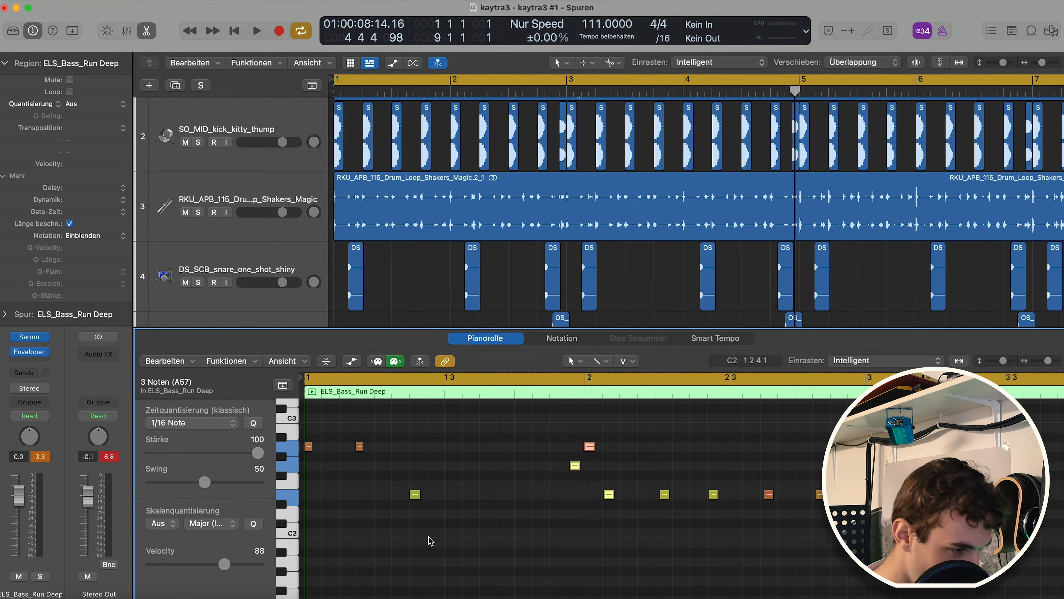
pyautogui.click(430, 541)
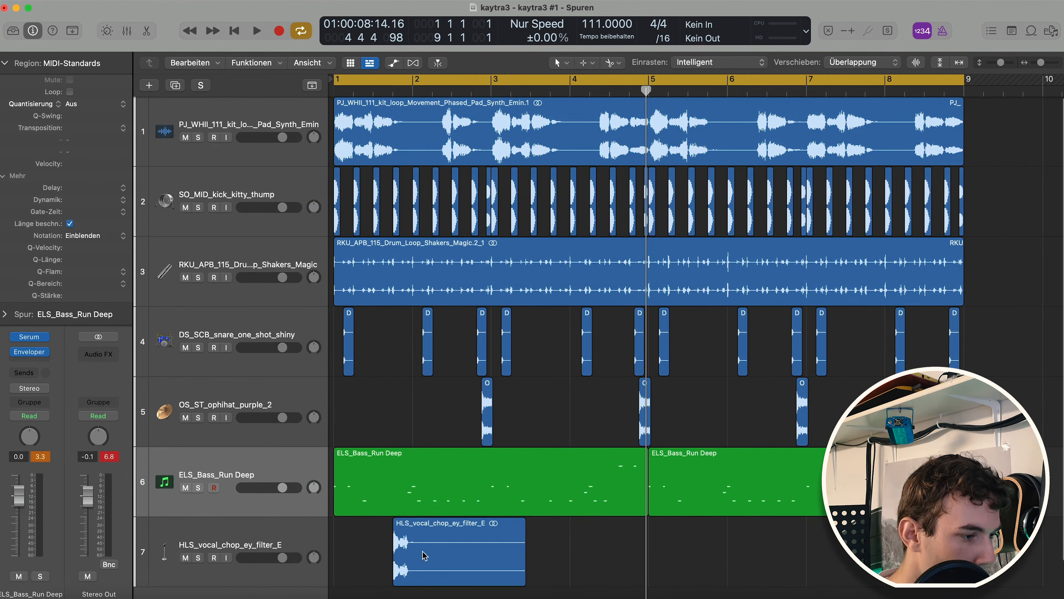
# - Place the HLS_vocal_chop_ey_filter_E region at bar 1 and a copy of it at bar 5
pyautogui.moveTo(423, 555); pyautogui.dragTo(688, 551)
pyautogui.click(550, 558)
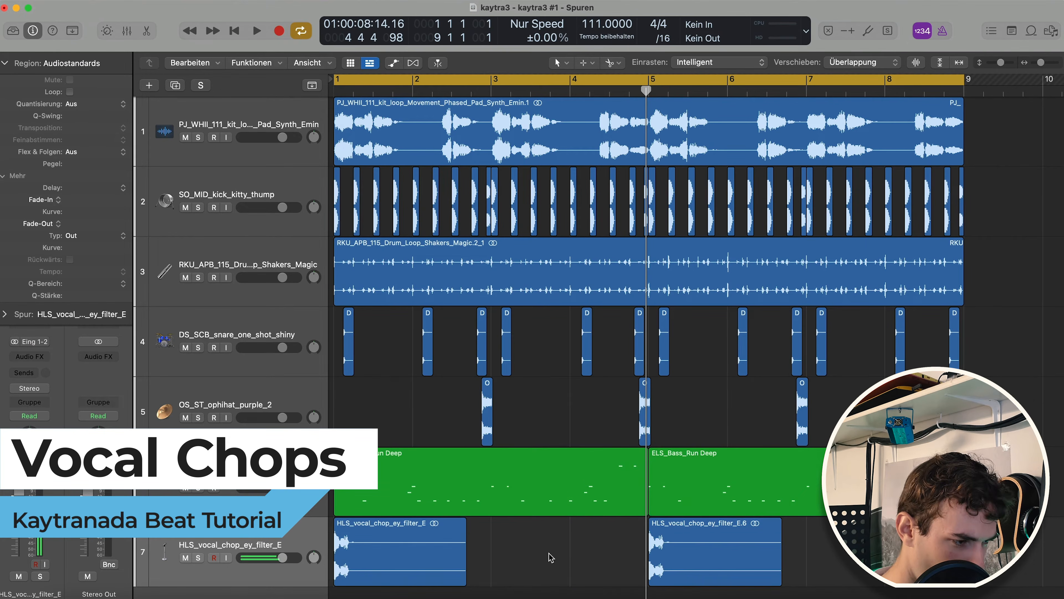
pyautogui.press('z')
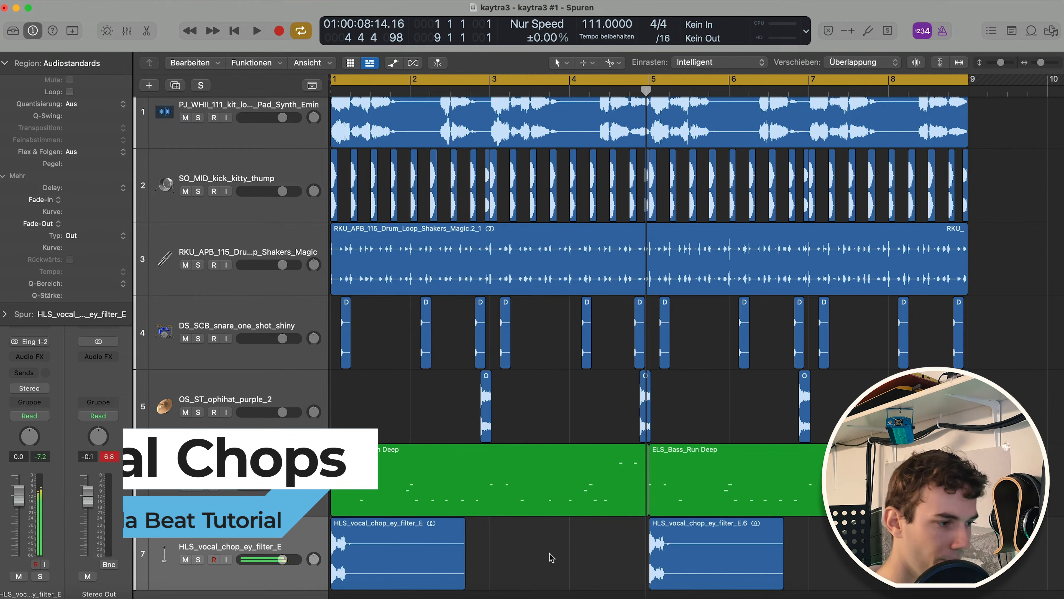
# - Set the transposition of both vocal chop regions to 5
pyautogui.click(434, 548)
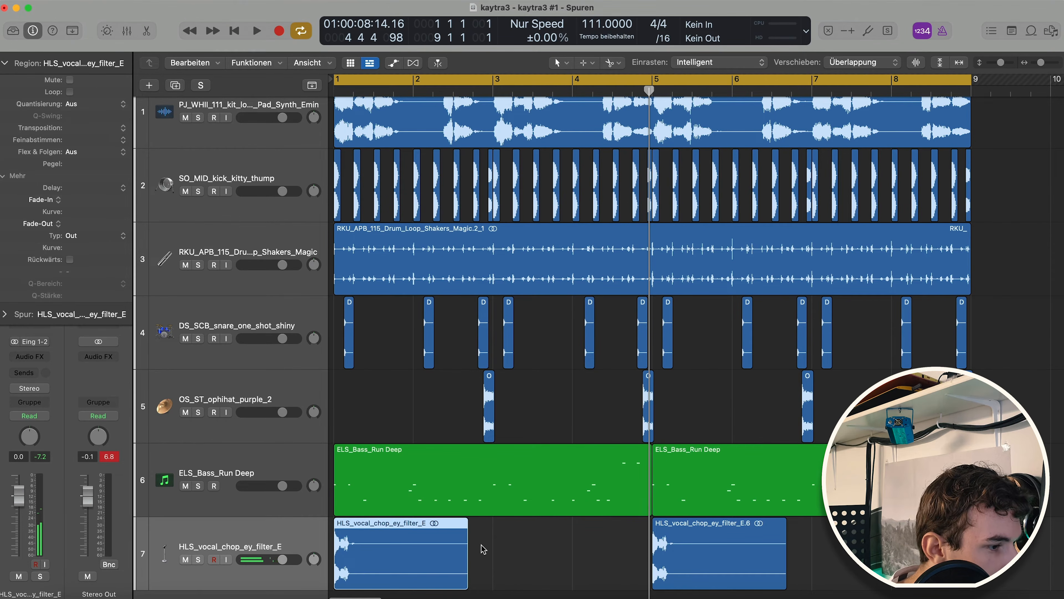
pyautogui.moveTo(825, 544); pyautogui.dragTo(457, 583)
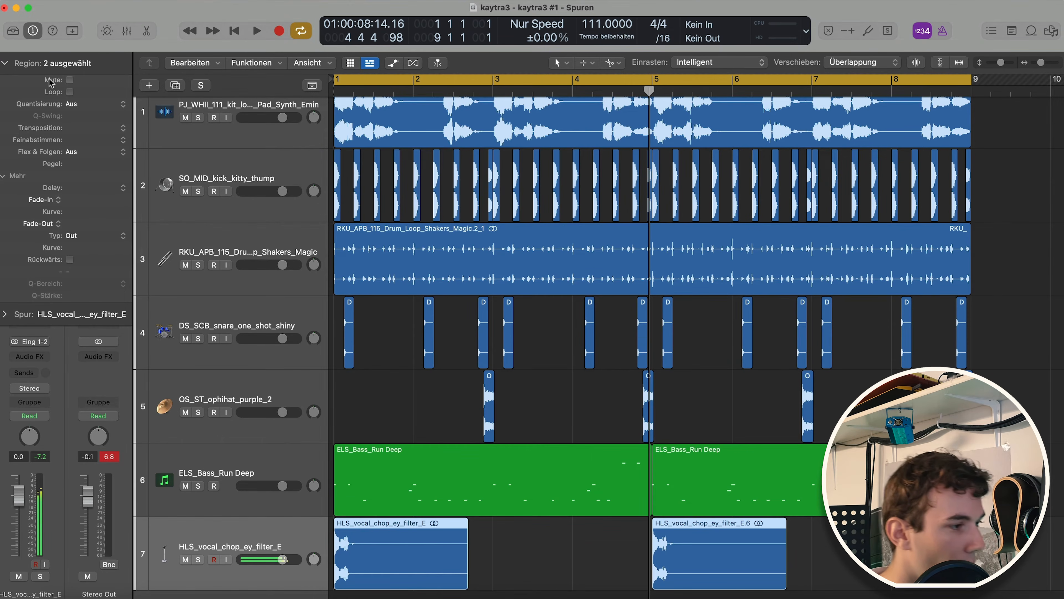
pyautogui.moveTo(76, 135); pyautogui.dragTo(82, 126)
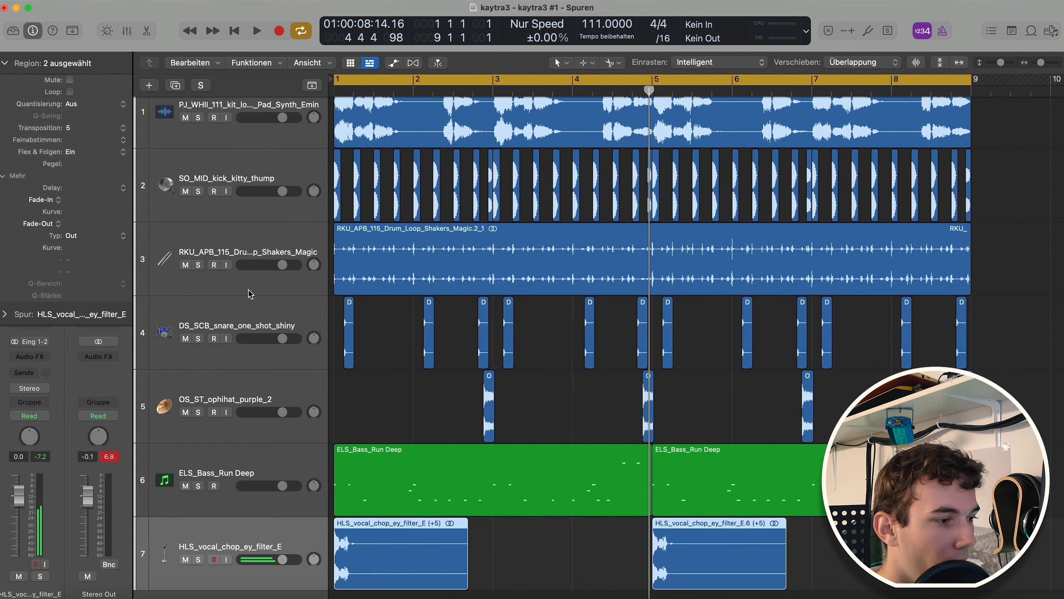
# - Play the beat from bar 1 to check the transposed vocal chop in context
pyautogui.press('space')
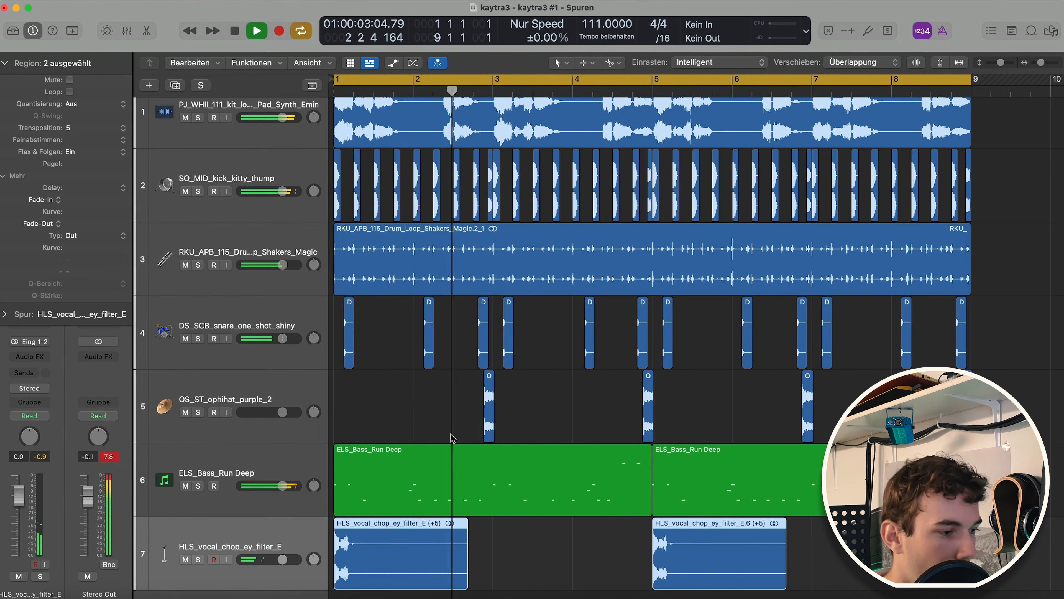
pyautogui.click(553, 538)
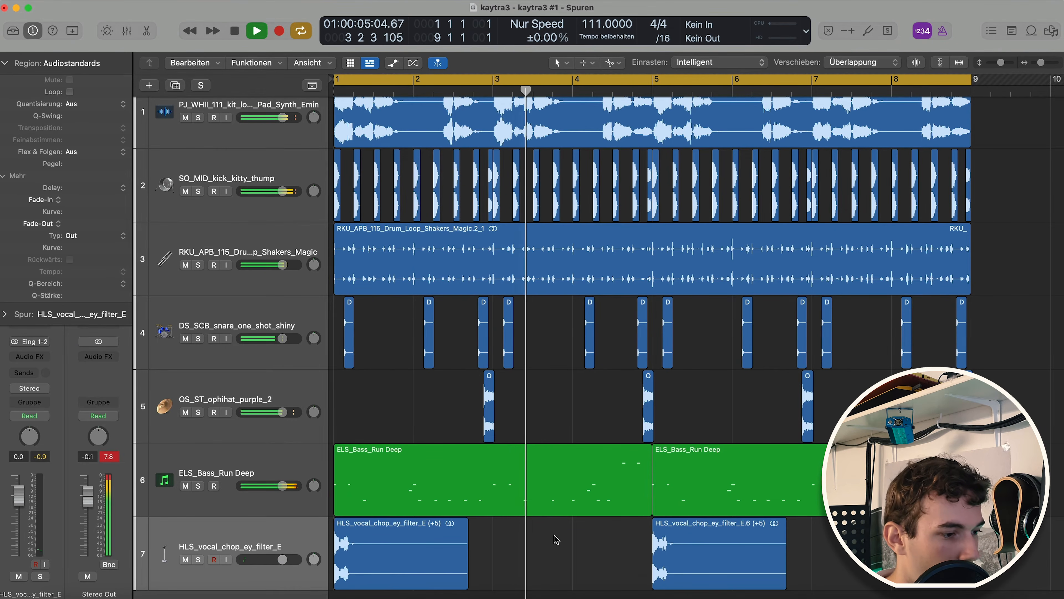
pyautogui.press('space')
# - Shorten the vocal chop regions to just under one bar and copy them to bars 3 and 7
pyautogui.scroll(-2, 565, 402)
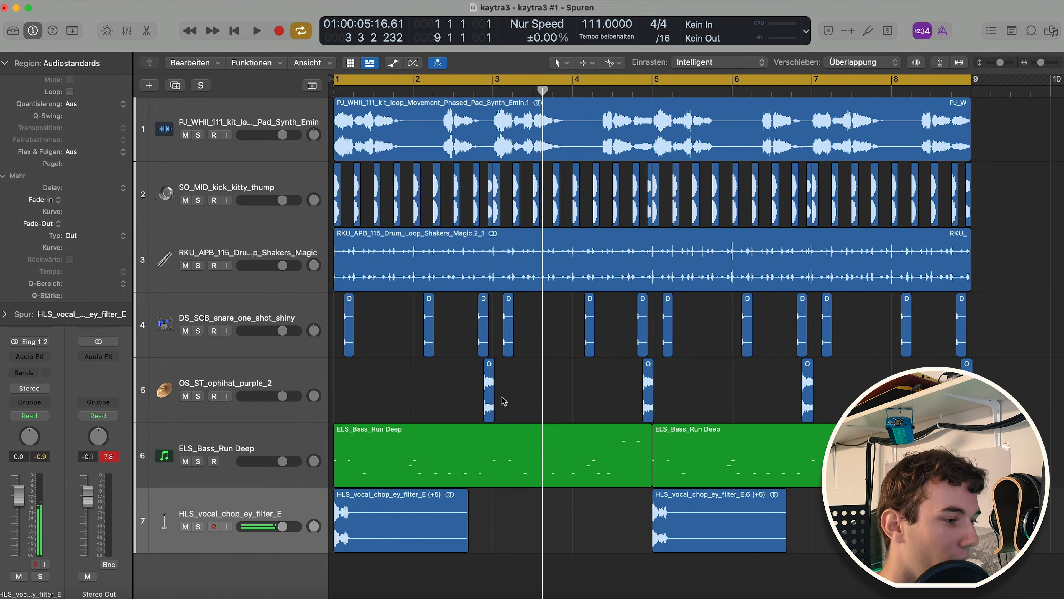
pyautogui.moveTo(832, 533)
pyautogui.mouseDown()
pyautogui.moveTo(446, 520)
pyautogui.moveTo(409, 542)
pyautogui.moveTo(502, 526)
pyautogui.moveTo(853, 525)
pyautogui.moveTo(838, 527)
pyautogui.mouseUp()
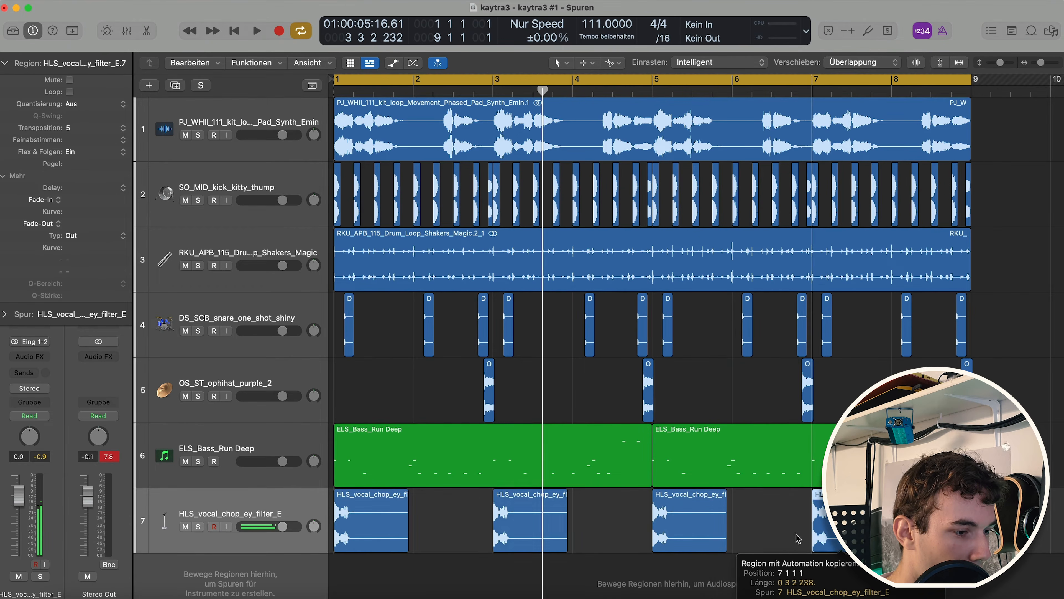
pyautogui.click(786, 534)
pyautogui.scroll(-2, 705, 519)
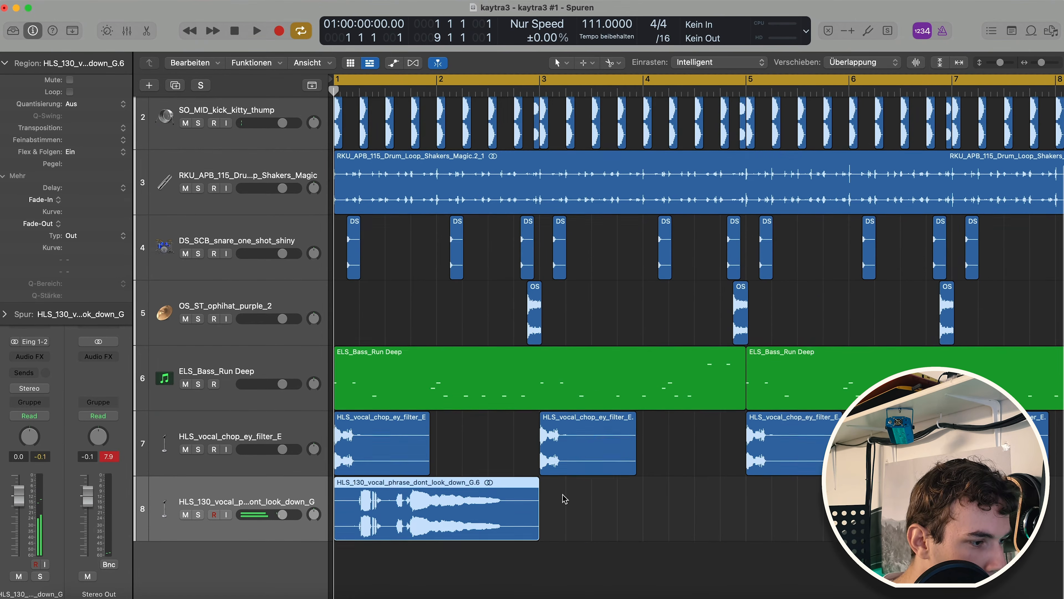
# - Copy the HLS_130_vocal_phrase_dont_look_down_G region to bar 5 on its track
pyautogui.moveTo(453, 518); pyautogui.dragTo(859, 520)
pyautogui.click(650, 526)
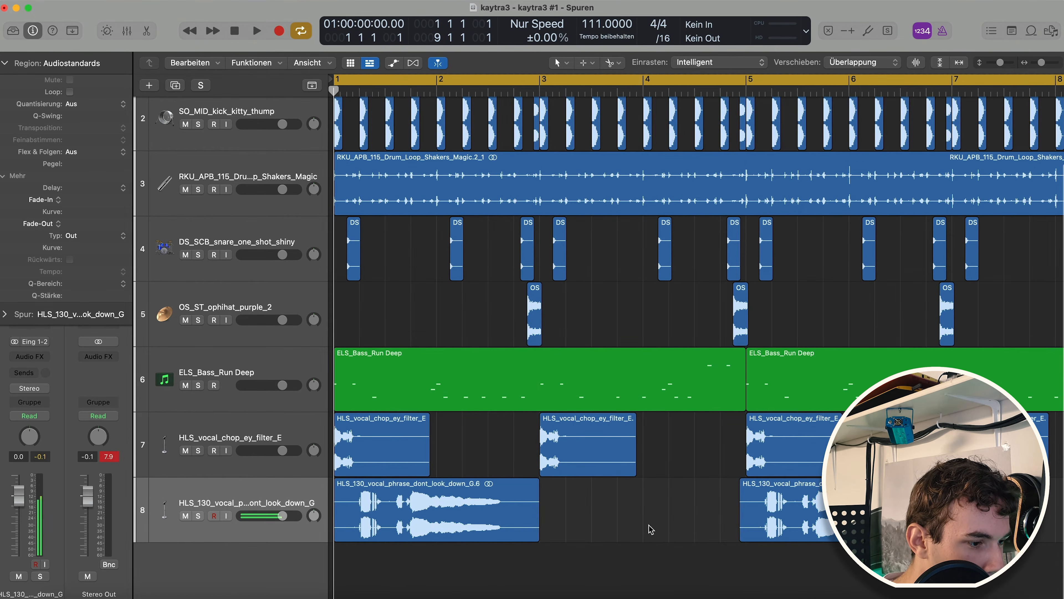
pyautogui.moveTo(787, 521); pyautogui.dragTo(793, 522)
pyautogui.click(632, 530)
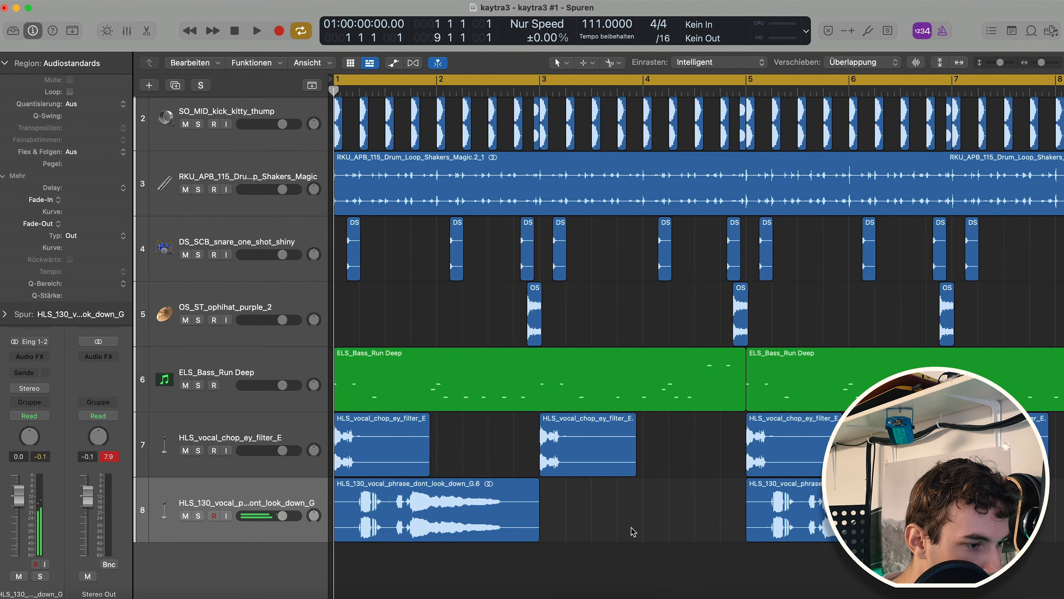
# - Solo regions on the two vocal tracks, examine the chop and phrase waveforms up close, and turn solo off again
pyautogui.scroll(-5, 636, 526)
pyautogui.scroll(2, 628, 513)
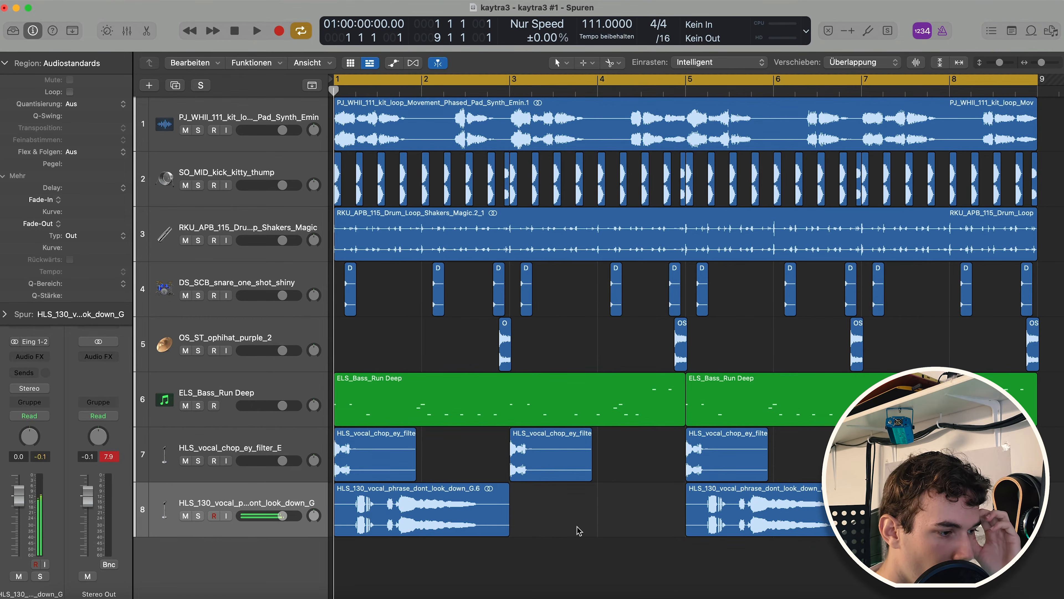
pyautogui.moveTo(531, 543); pyautogui.dragTo(388, 447)
pyautogui.press('s')
pyautogui.scroll(5, 423, 440)
pyautogui.scroll(3, 425, 440)
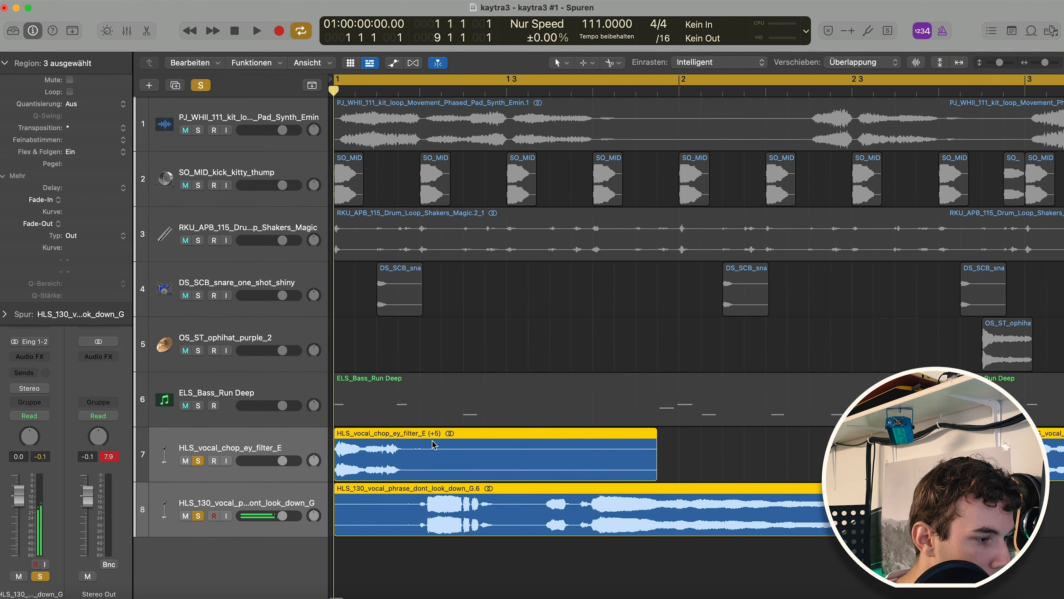
pyautogui.scroll(2, 423, 440)
pyautogui.scroll(-2, 421, 440)
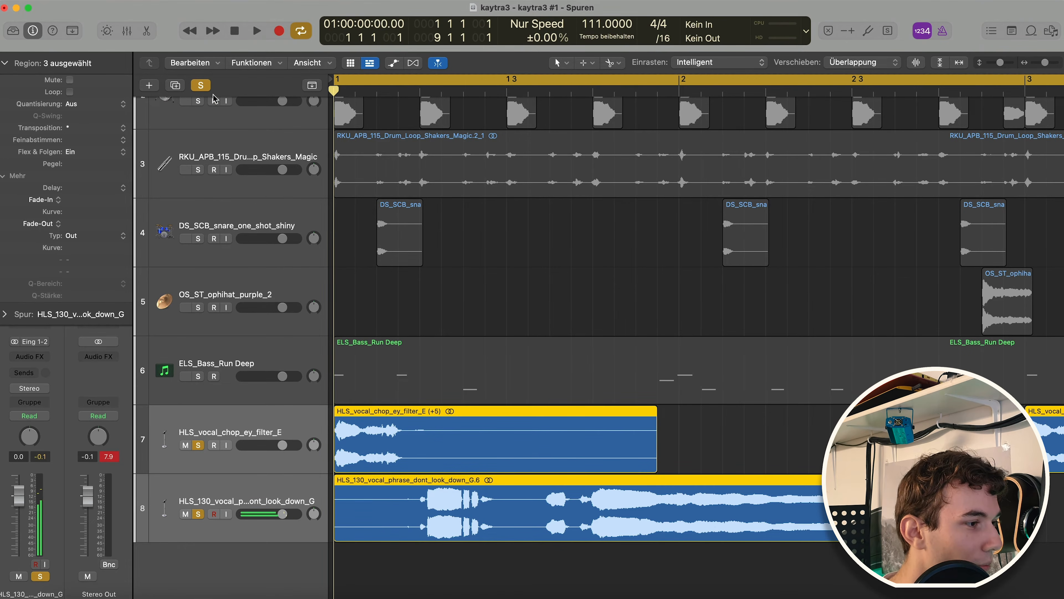
pyautogui.click(201, 86)
# - Play the full beat from bar 1 to hear the vocal chop and vocal phrase together
pyautogui.scroll(-1, 533, 244)
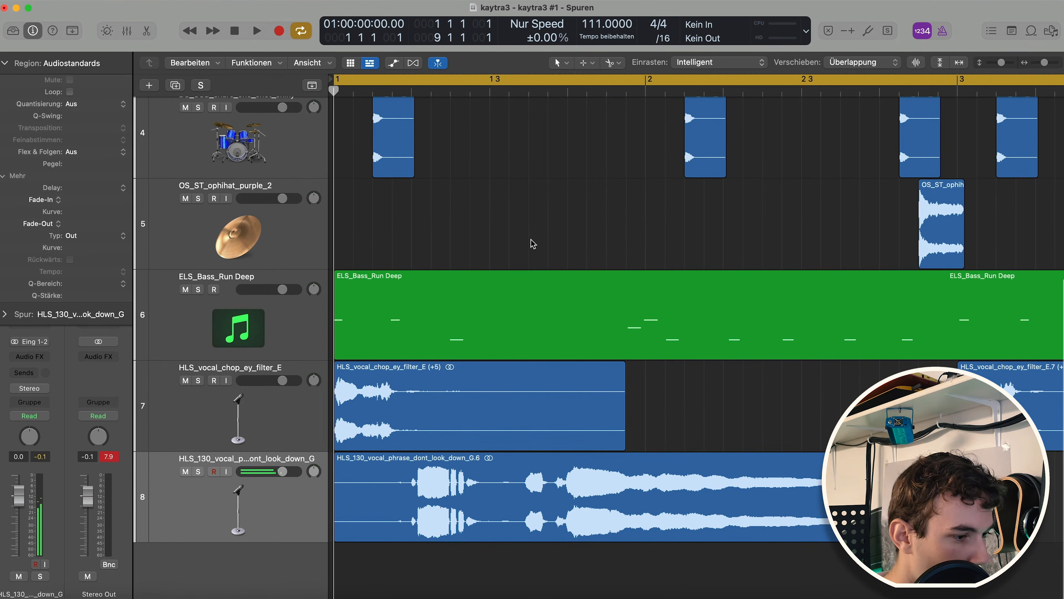
pyautogui.press('space')
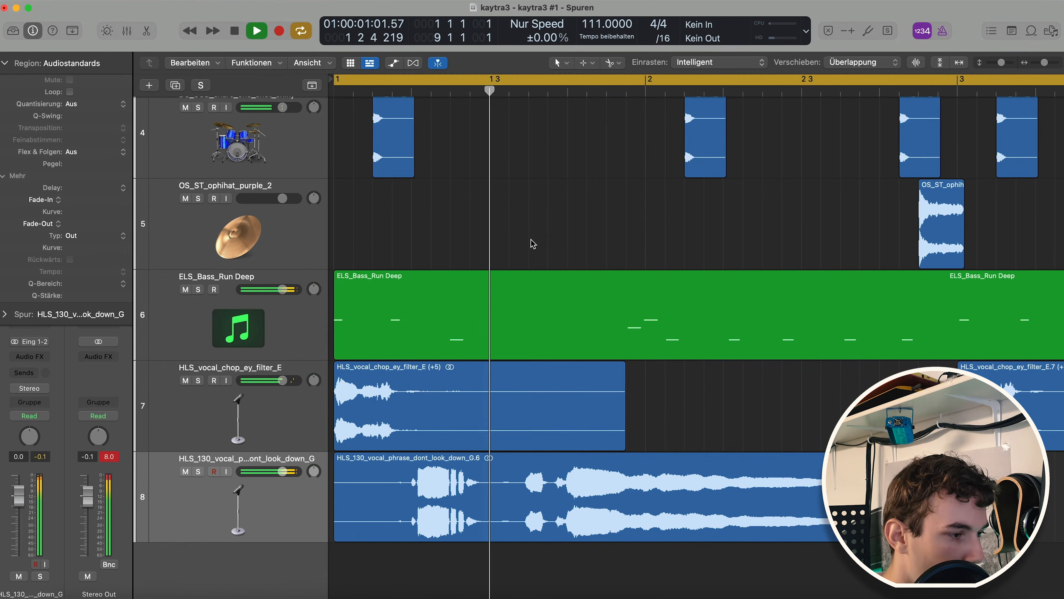
pyautogui.press('super+Left')
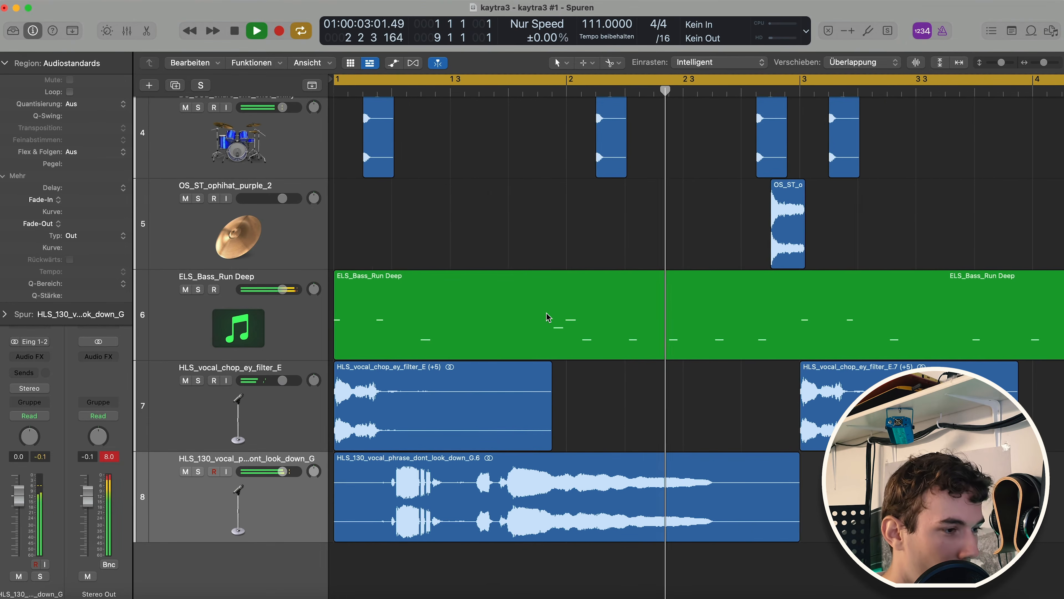
pyautogui.press('space')
pyautogui.press('super+Left')
pyautogui.press('super+Left')
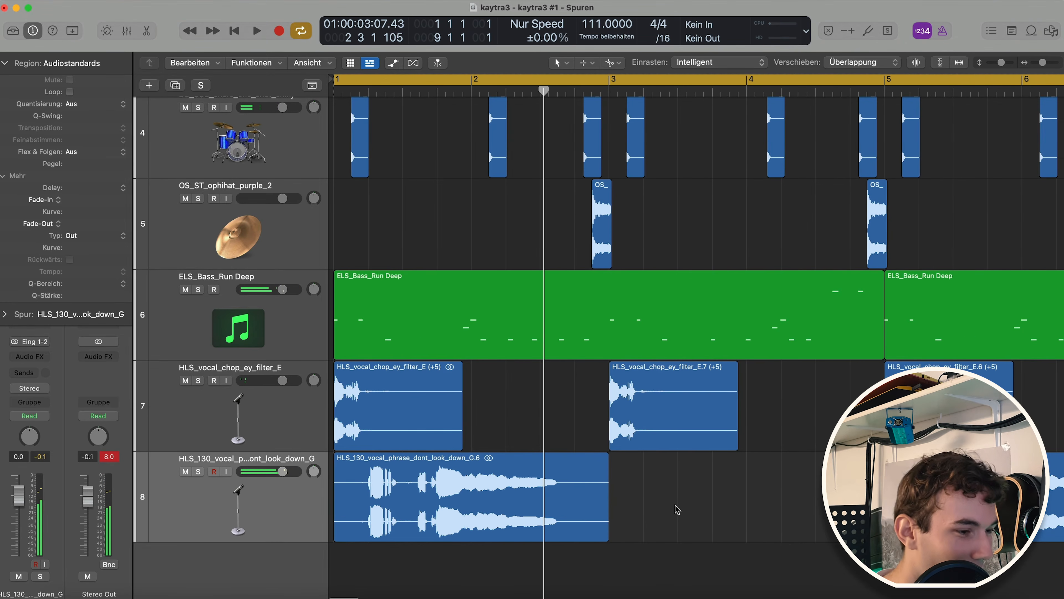
pyautogui.press('super+Left')
pyautogui.press('super+Left')
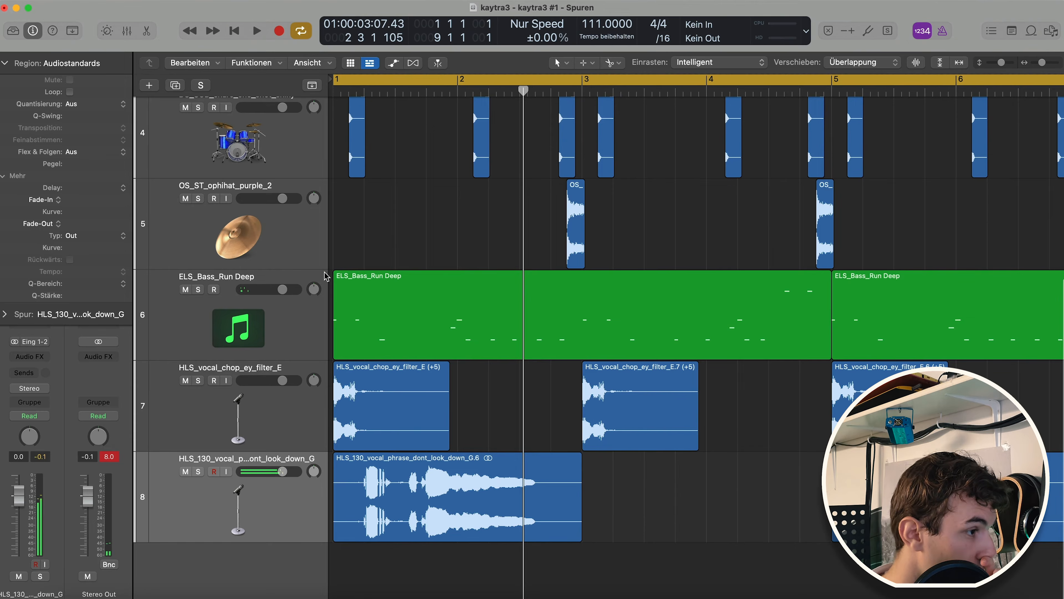
# - Collapse the region inspector and insert a stereo Pro-R reverb on the vocal phrase track
pyautogui.click(6, 63)
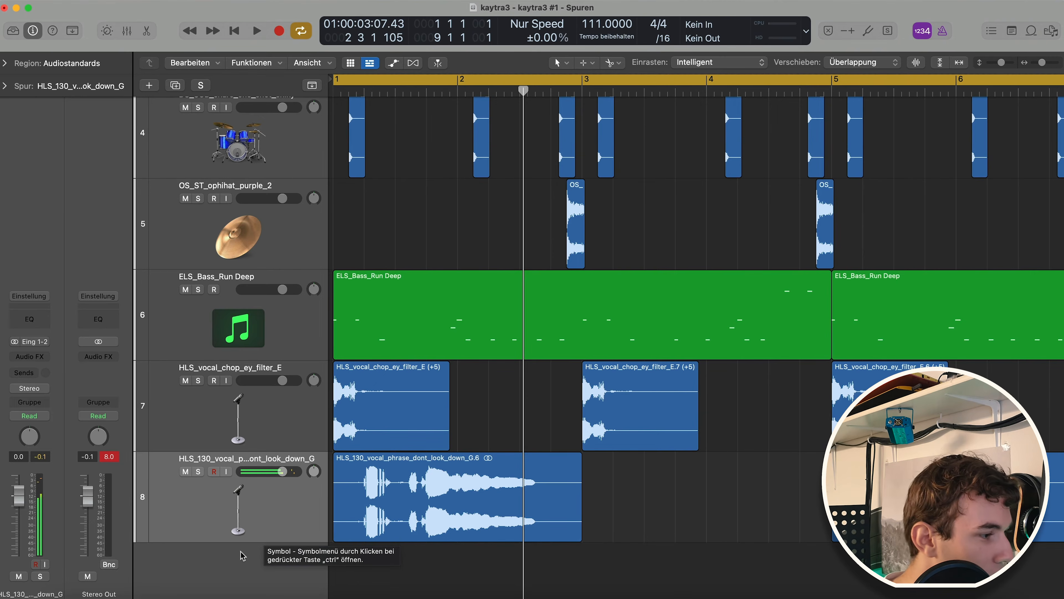
pyautogui.click(30, 357)
pyautogui.moveTo(44, 414)
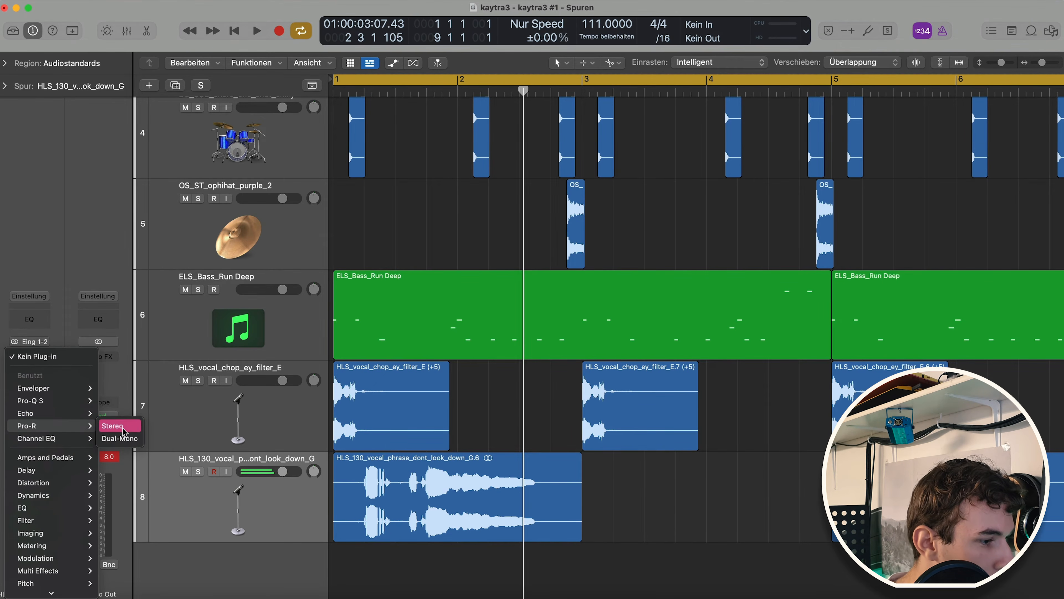
pyautogui.click(122, 427)
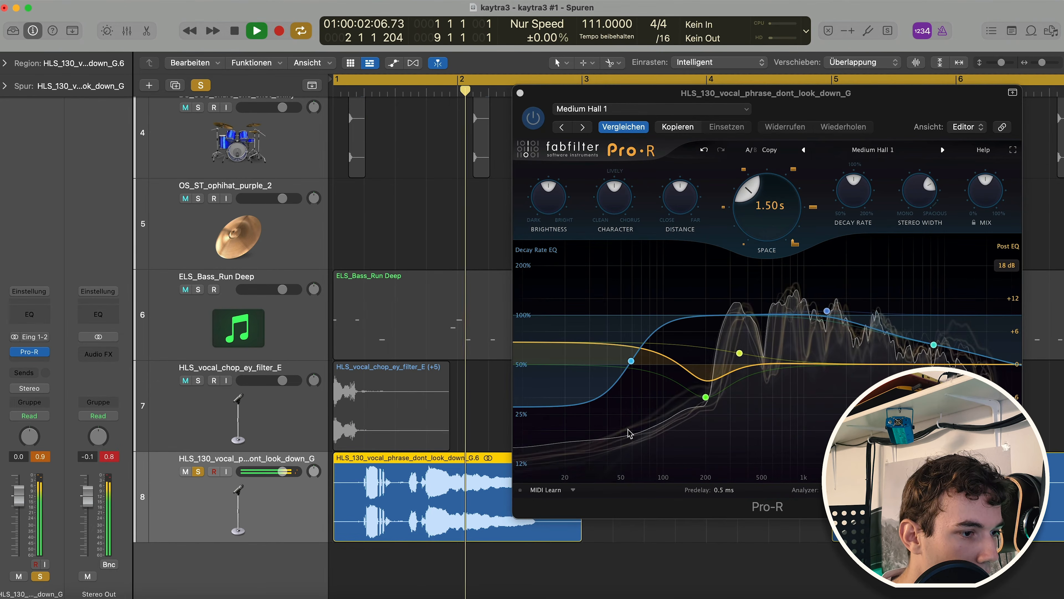
# - Stop playback, close the Pro-R reverb with Medium Hall 1 loaded, and insert an Echo on the vocal phrase track
pyautogui.press('space')
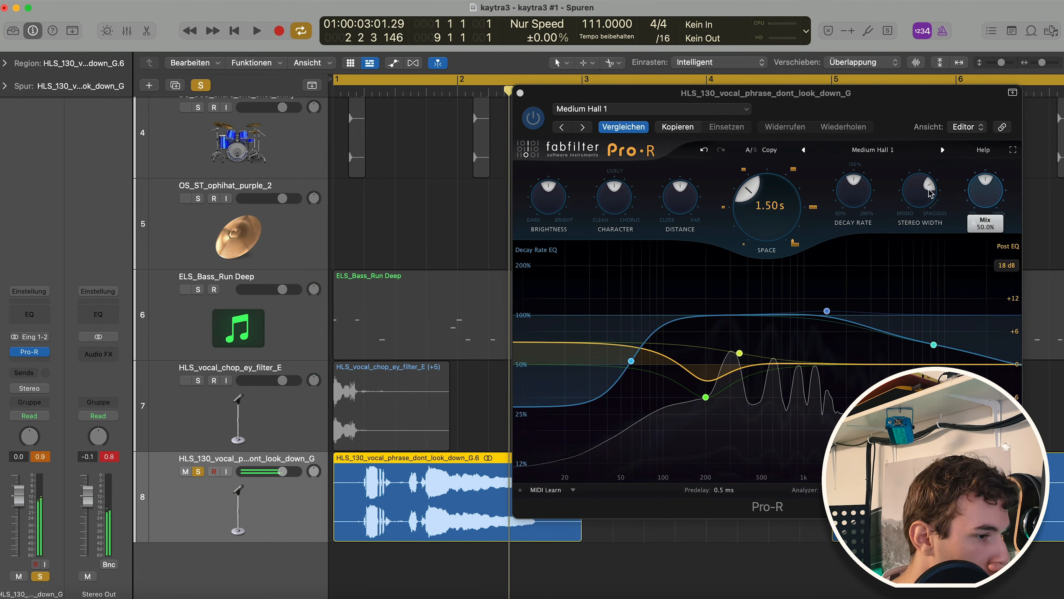
pyautogui.click(988, 179)
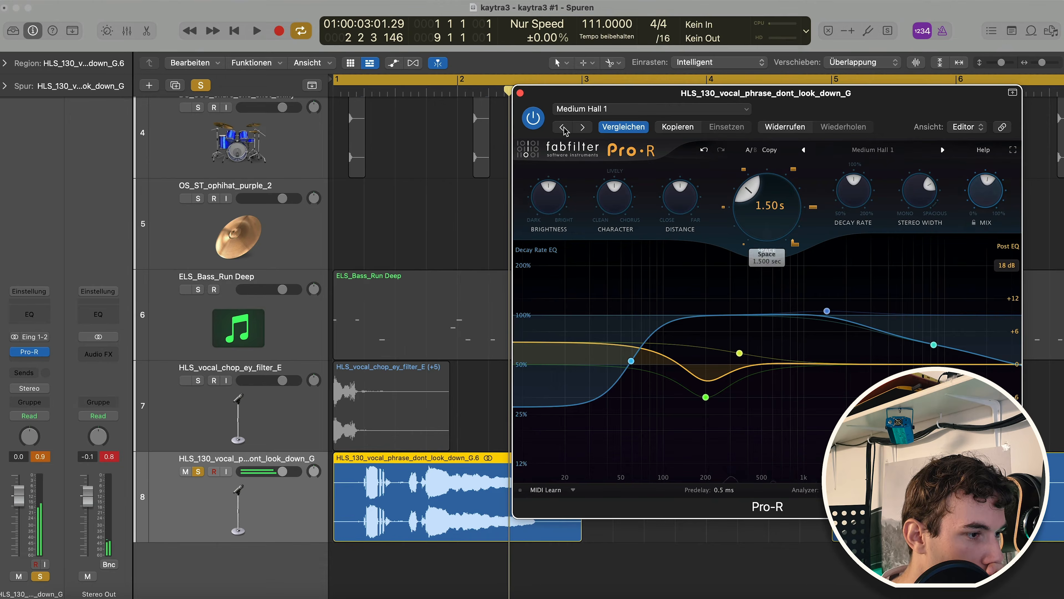
pyautogui.click(520, 93)
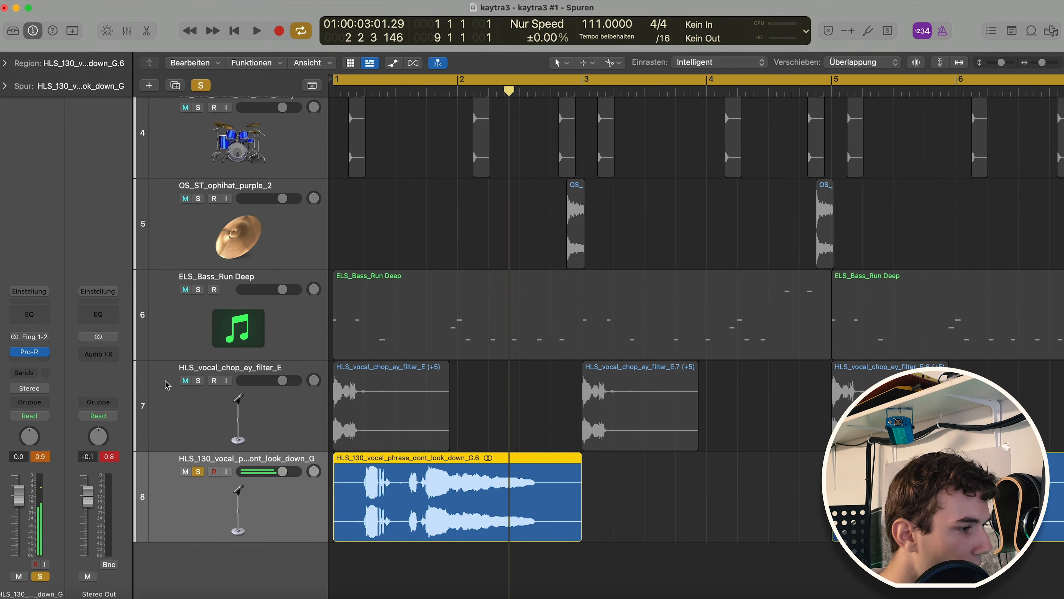
pyautogui.click(30, 362)
pyautogui.moveTo(67, 428)
pyautogui.click(110, 429)
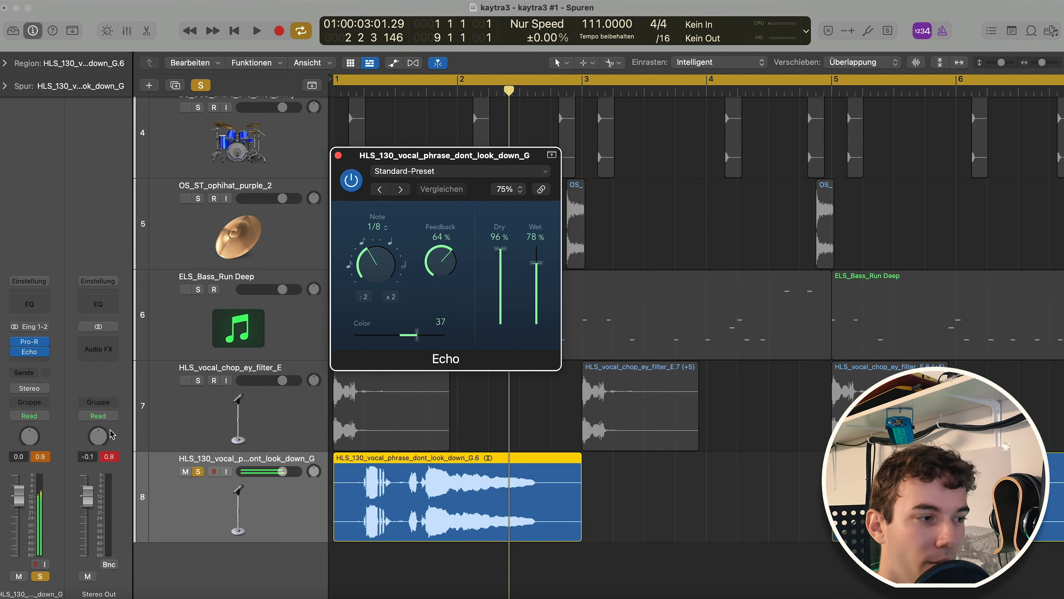
# - Audition the vocal phrase with the echo, set the Echo's wet level to 45%, and close the plug-in
pyautogui.press('Return')
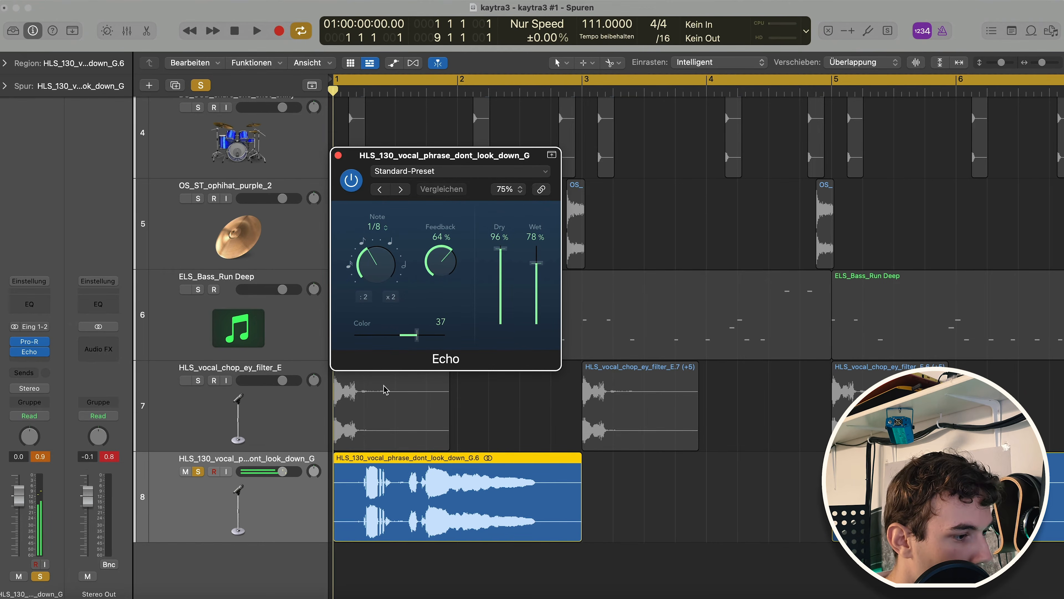
pyautogui.press('space')
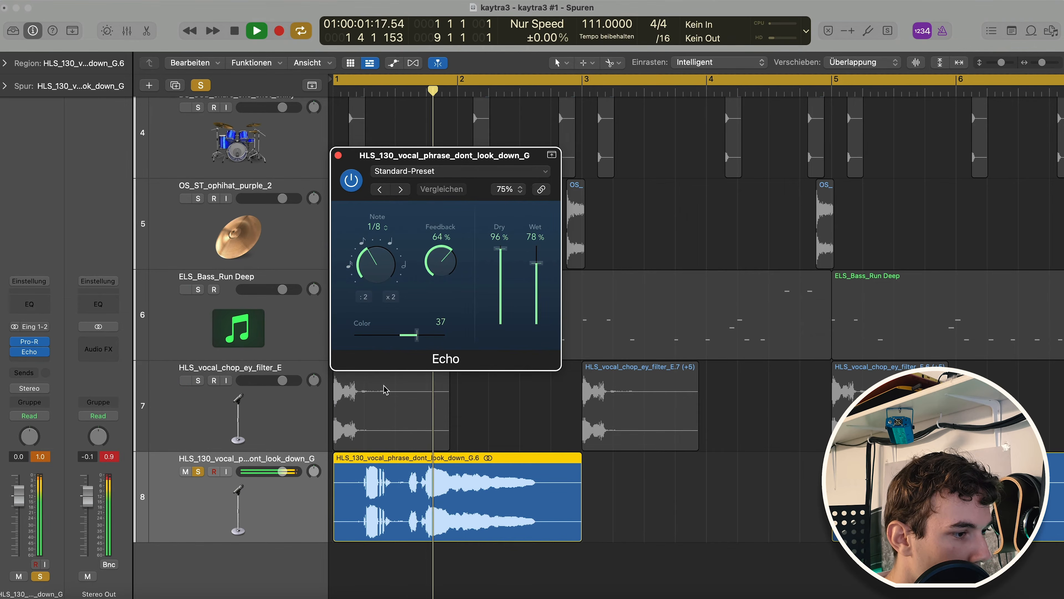
pyautogui.press('space')
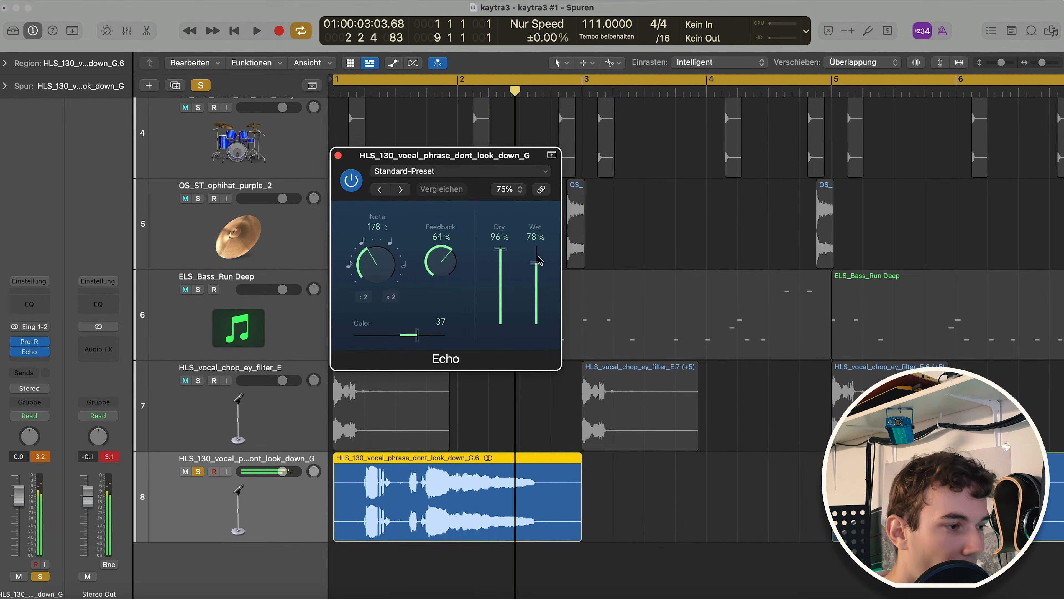
pyautogui.moveTo(538, 261); pyautogui.dragTo(536, 290)
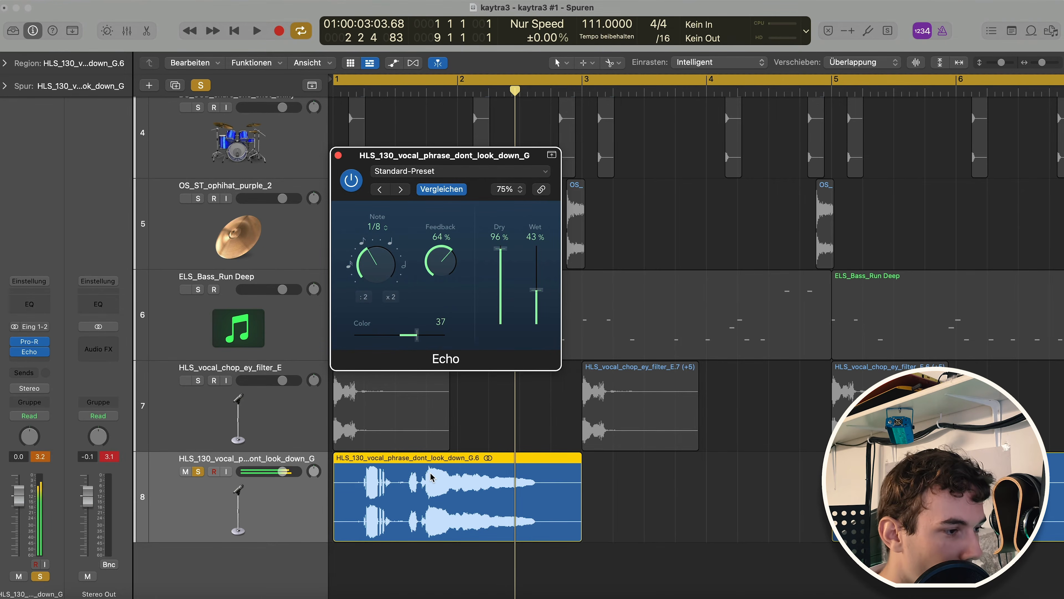
pyautogui.moveTo(538, 290); pyautogui.dragTo(543, 294)
pyautogui.press('space')
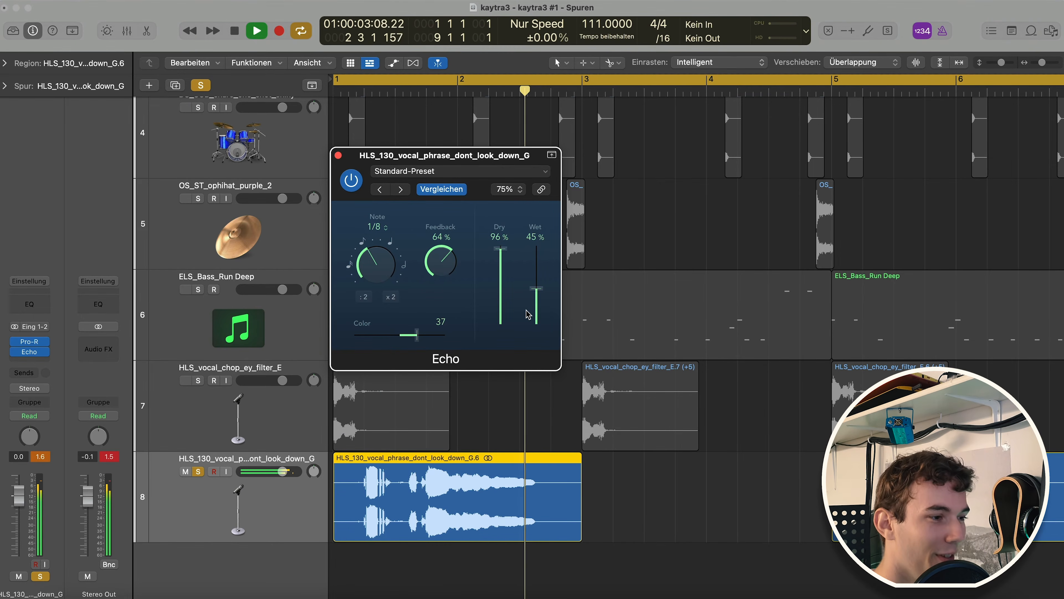
pyautogui.press('space')
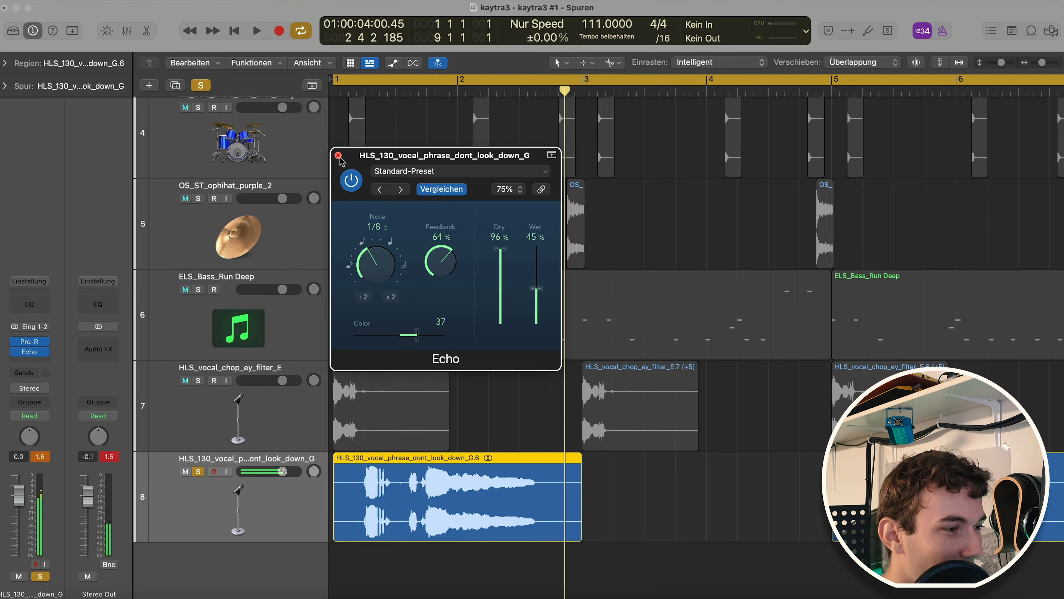
pyautogui.click(339, 156)
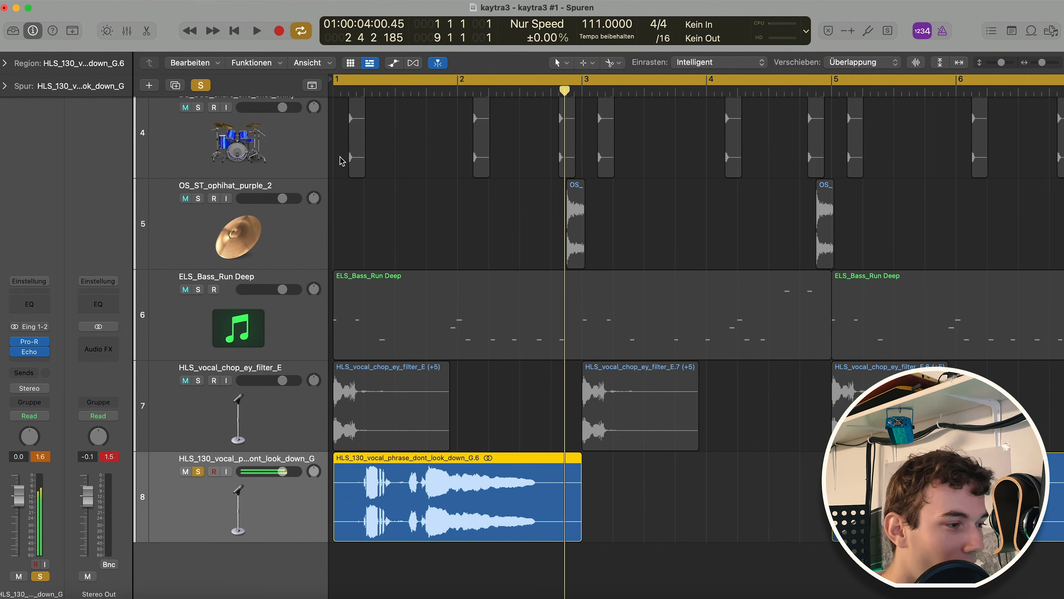
# - Copy Pro-R and Echo from the vocal phrase channel to the HLS_vocal_chop_ey_filter_E channel in the mixer, and clear the solos
pyautogui.hscroll(1, 341, 160)
pyautogui.click(198, 472)
pyautogui.click(219, 424)
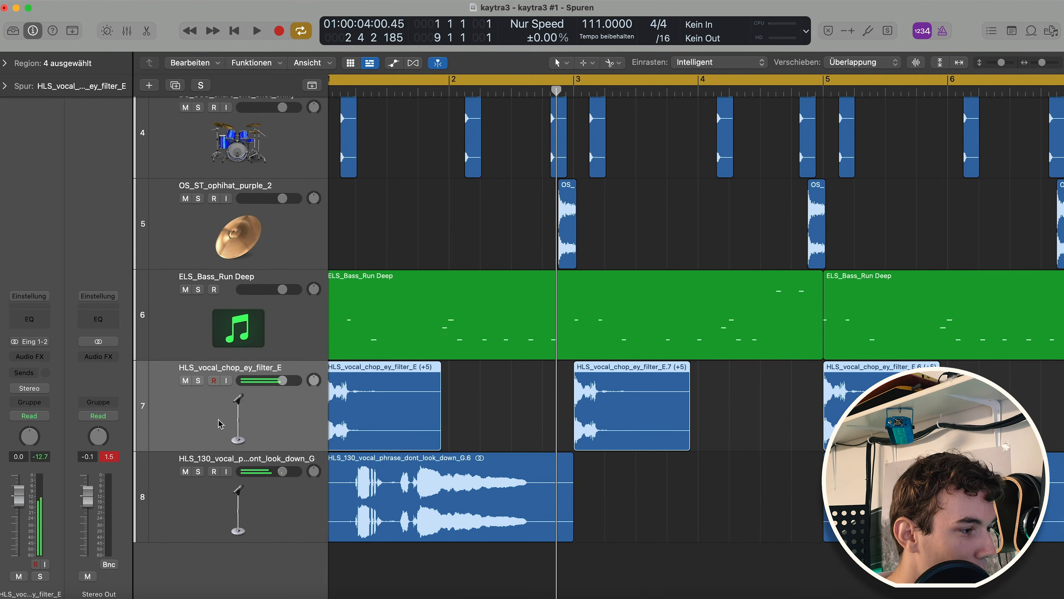
pyautogui.hscroll(-1, 219, 424)
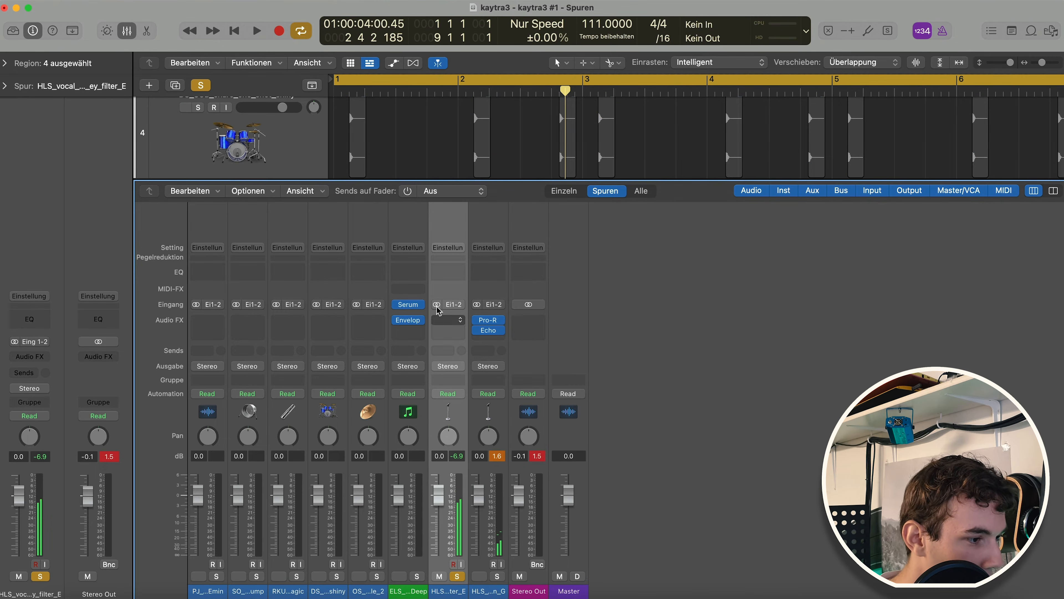
pyautogui.moveTo(491, 323)
pyautogui.moveTo(489, 320); pyautogui.dragTo(447, 331)
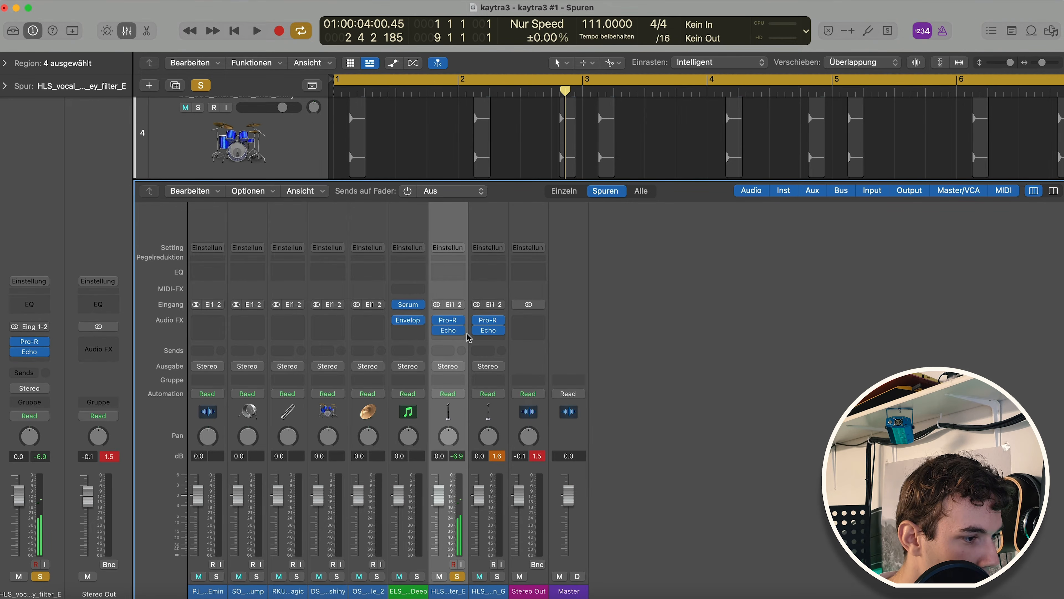
pyautogui.click(457, 576)
pyautogui.press('x')
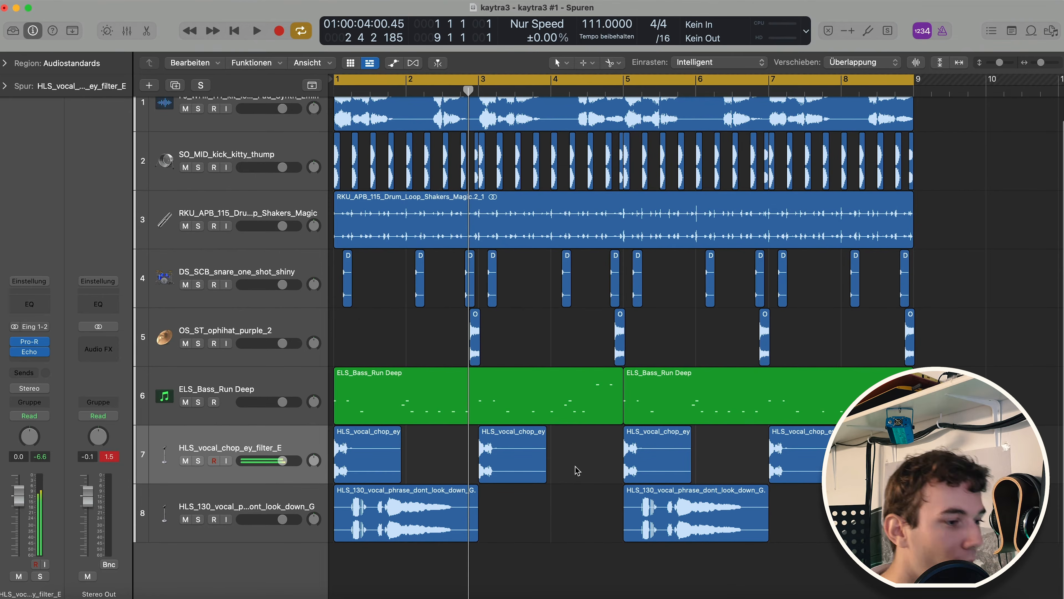
# - Examine the arrangement of the drum, bass and vocal regions across bars 1 to 8
pyautogui.scroll(2, 569, 493)
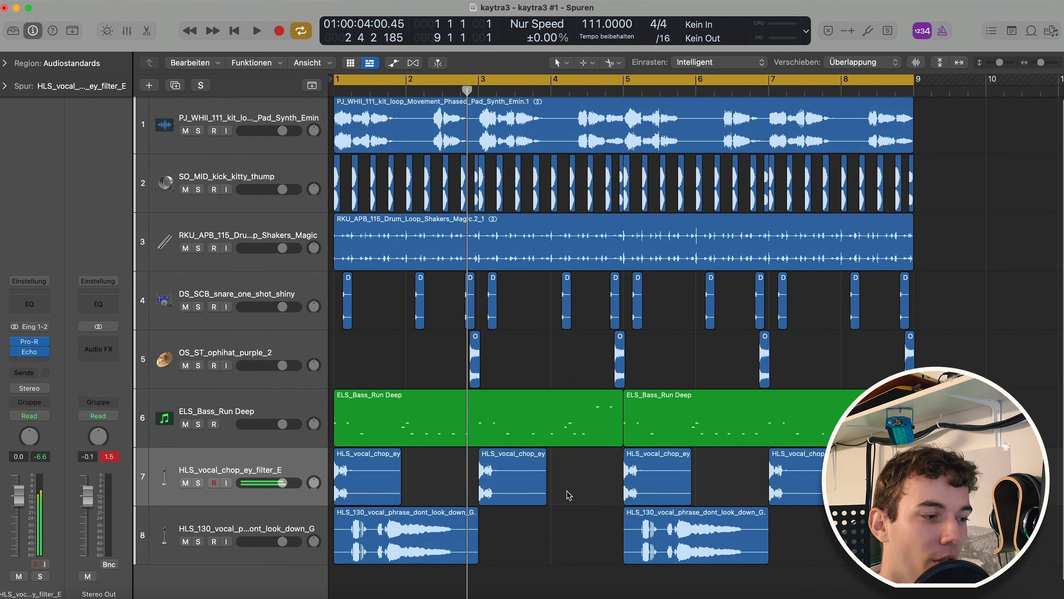
pyautogui.scroll(-2, 540, 482)
pyautogui.scroll(2, 558, 438)
pyautogui.scroll(3, 557, 437)
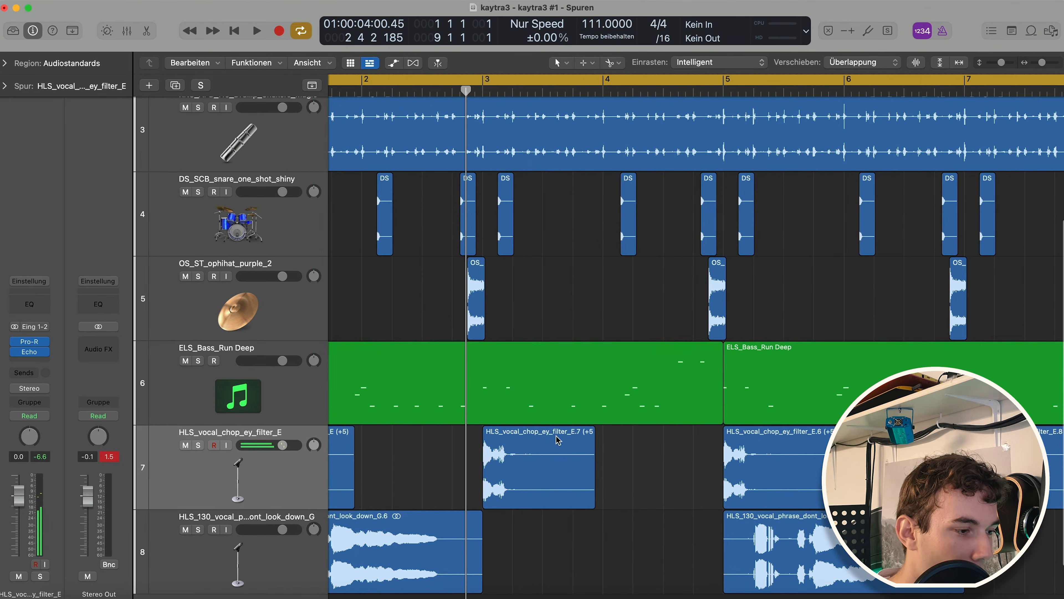
pyautogui.scroll(-3, 561, 438)
pyautogui.scroll(-3, 564, 442)
pyautogui.scroll(-2, 565, 448)
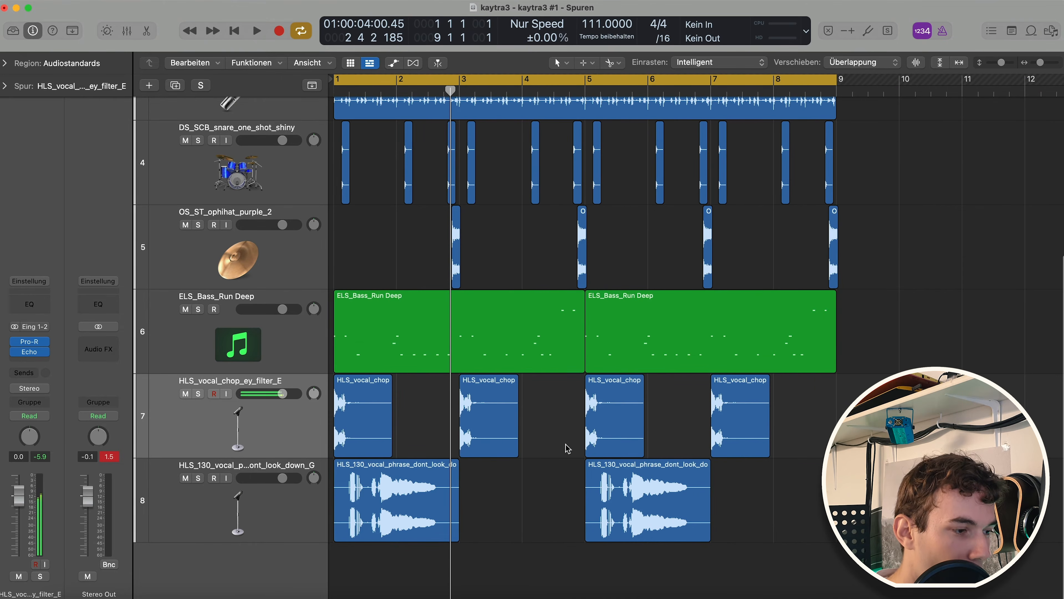
pyautogui.scroll(3, 557, 443)
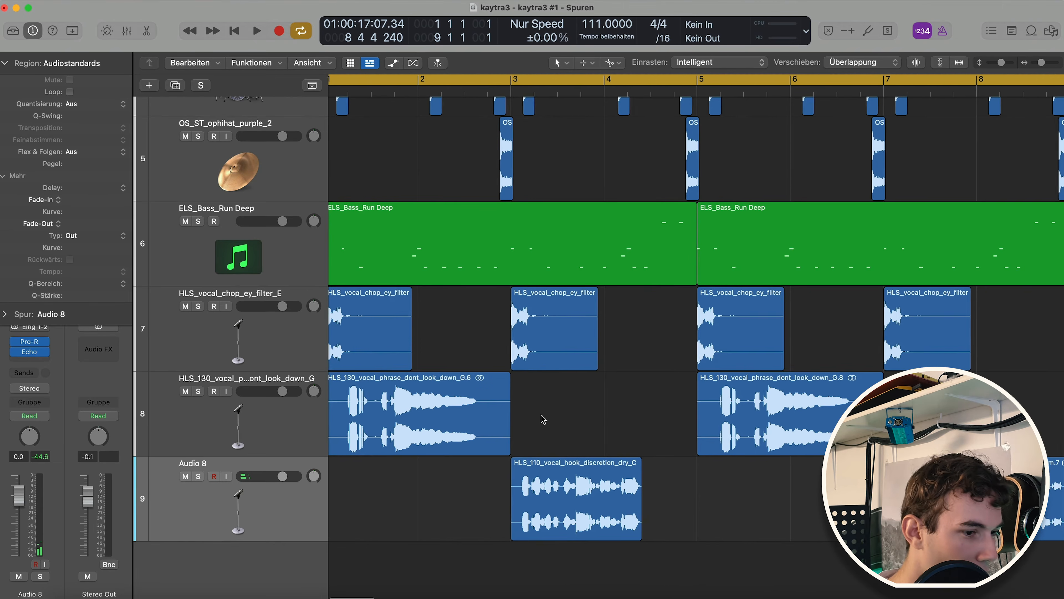
pyautogui.scroll(-3, 542, 423)
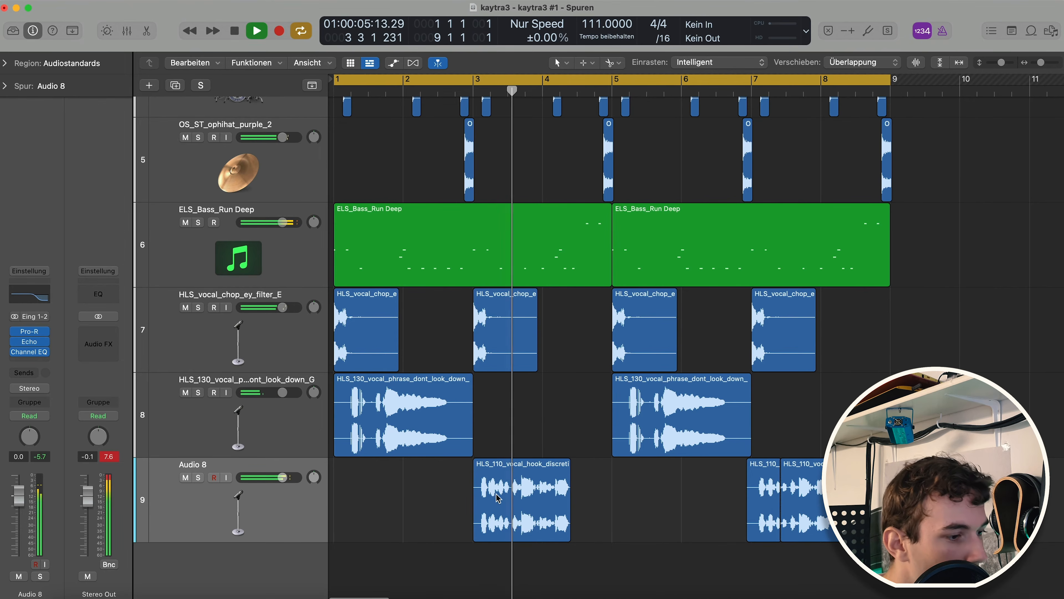
# - Stop playback and inspect the region settings of the vocal hook at bar 3 on the Audio 8 track
pyautogui.press('space')
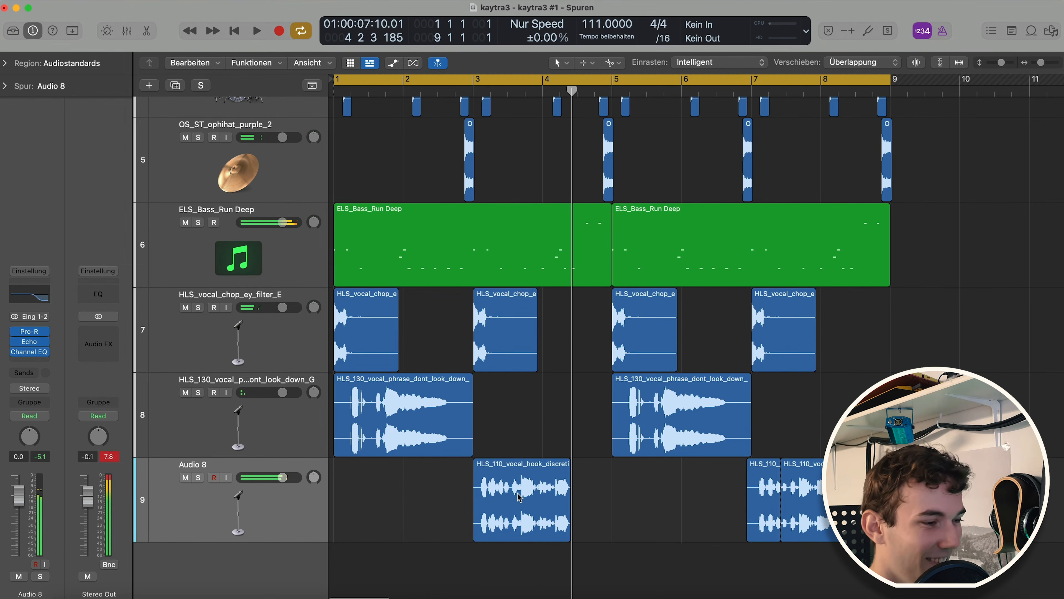
pyautogui.click(520, 497)
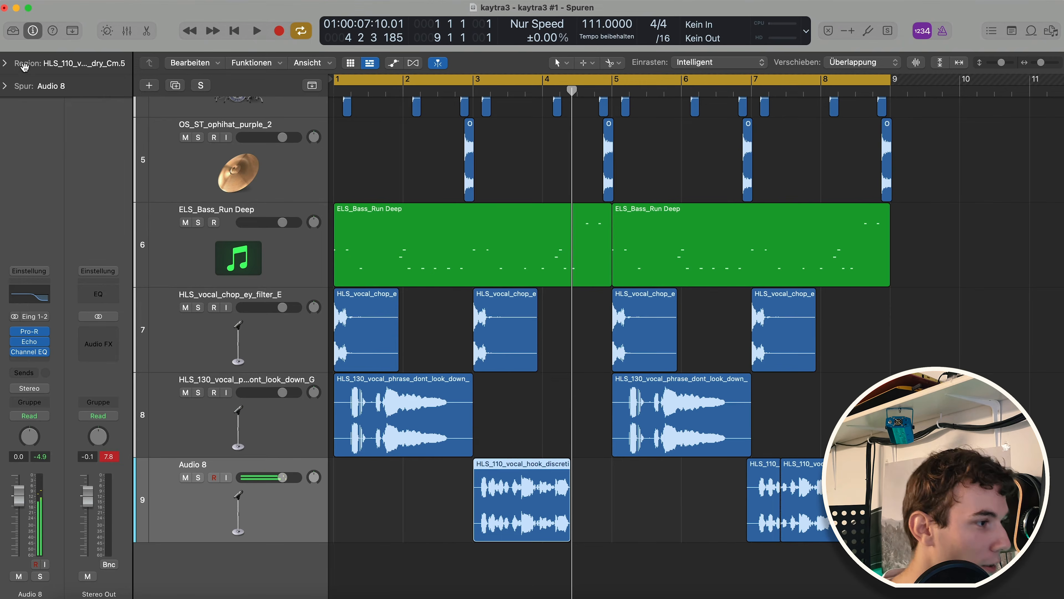
pyautogui.click(9, 63)
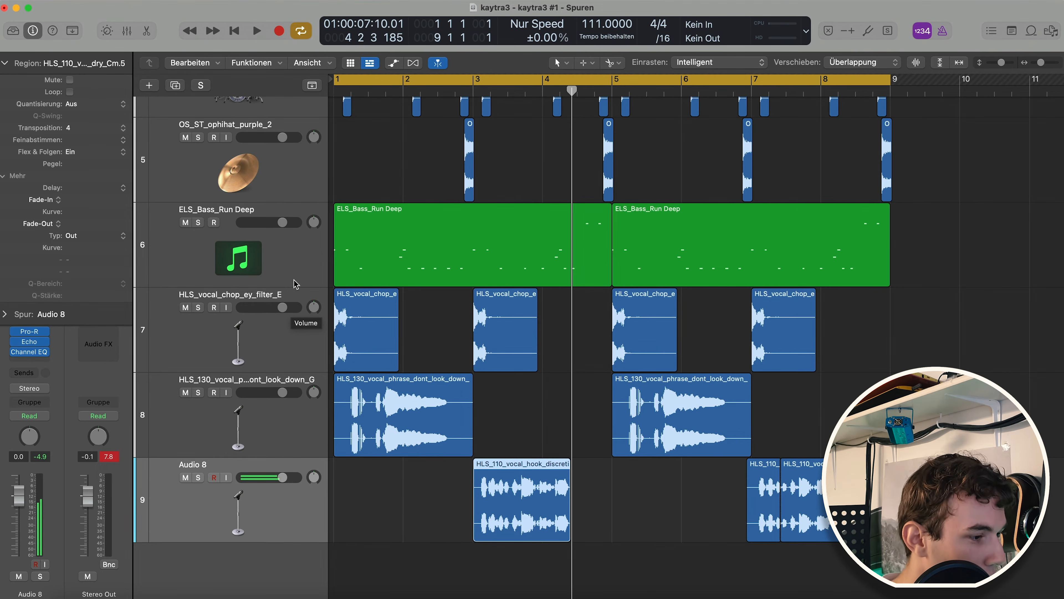
pyautogui.click(394, 505)
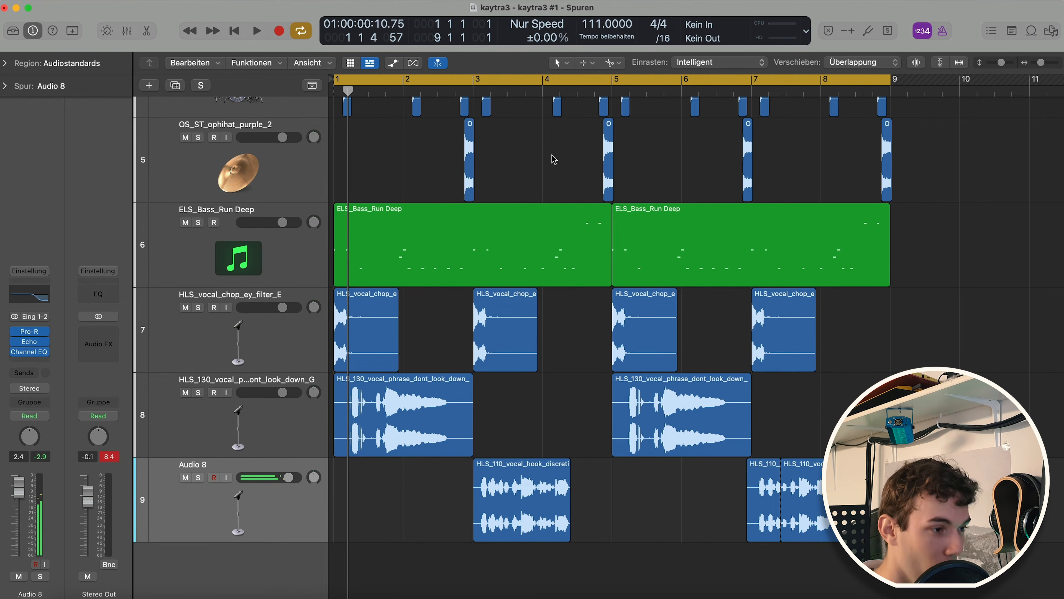
# - Listen to the RKU_APB_115 shaker drum loop in solo, turn solo off again and stop playback
pyautogui.press('super+Up')
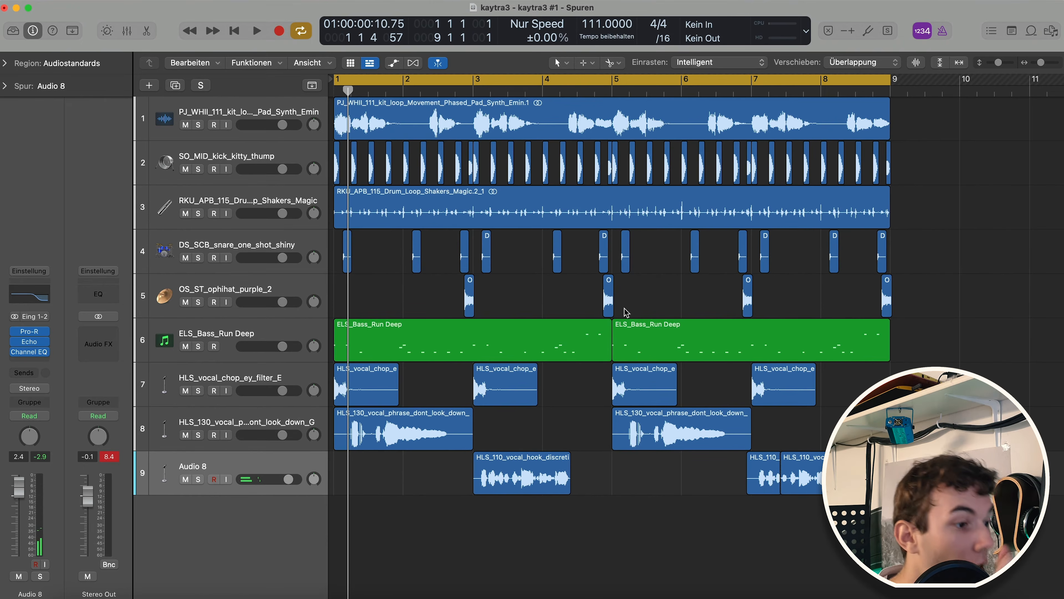
pyautogui.click(293, 283)
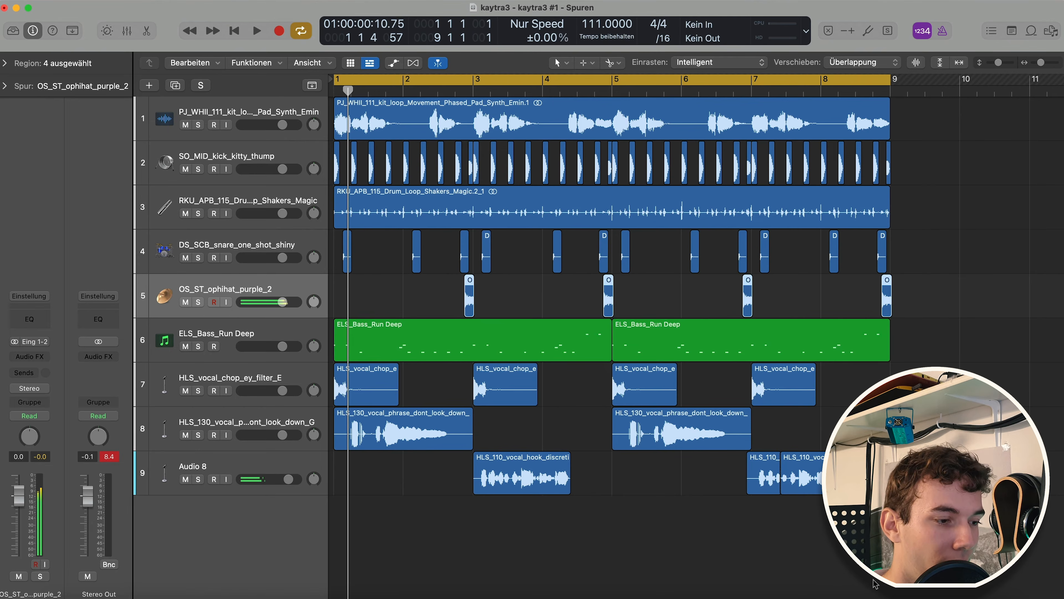
pyautogui.click(736, 550)
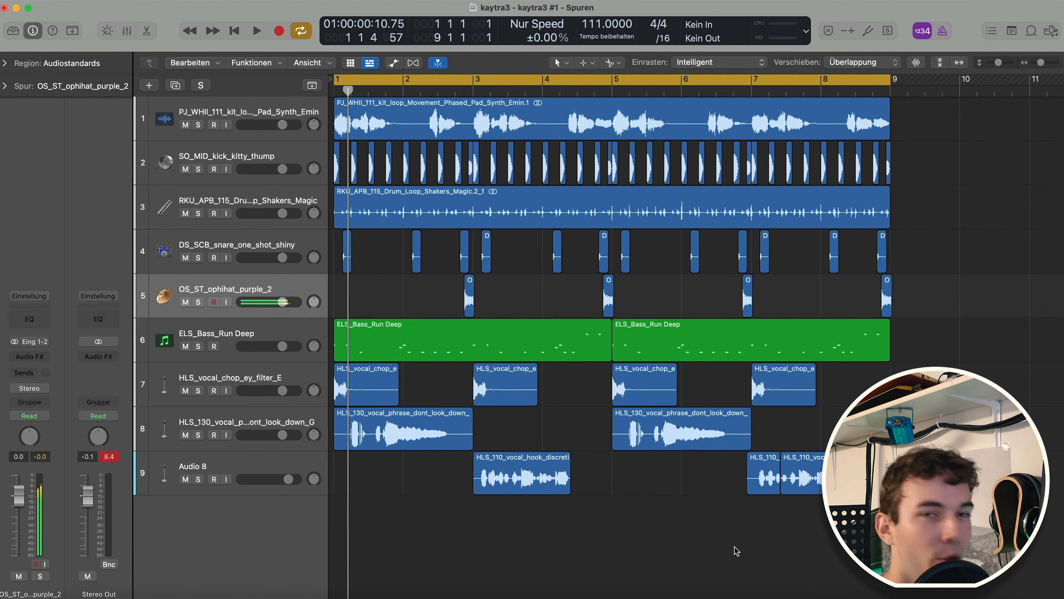
pyautogui.click(507, 198)
pyautogui.press('s')
pyautogui.press('space')
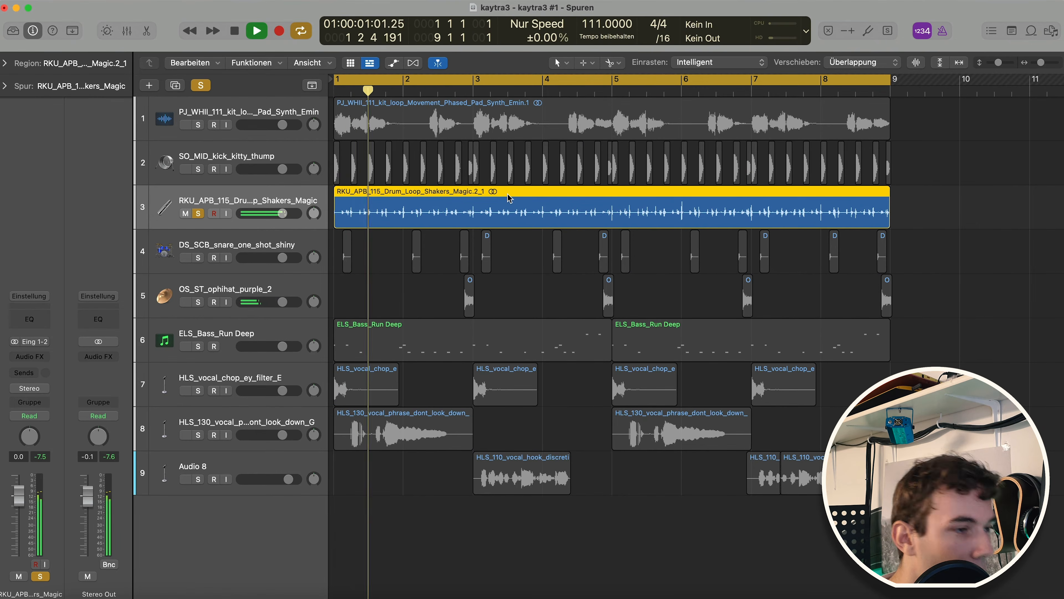
pyautogui.press('s')
pyautogui.press('space')
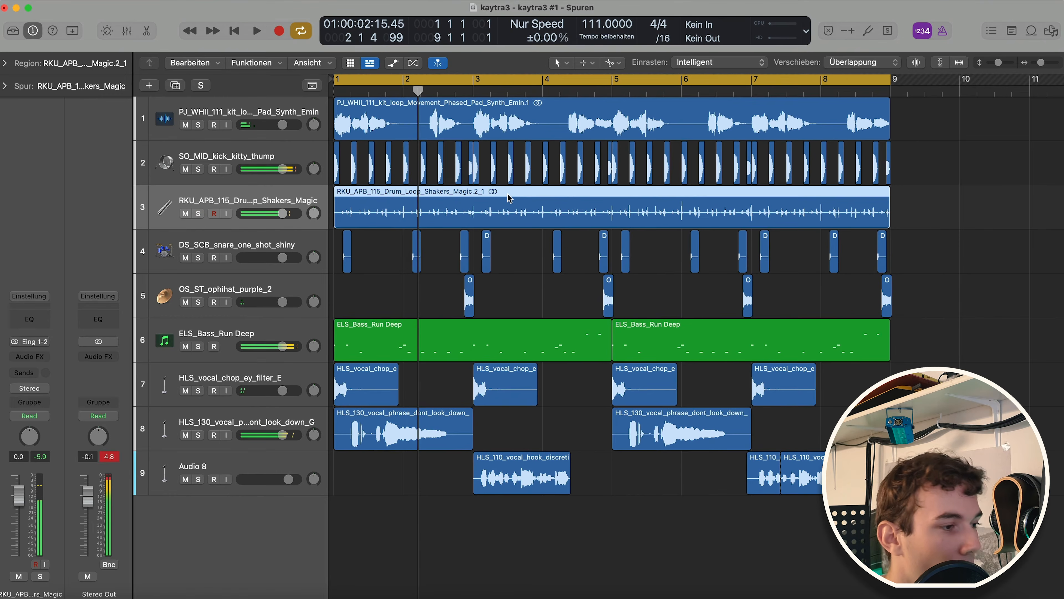
# - Move the DD_RAA closed hi-hat region to the start of bar 1 and the TS_NIR foot hat region to beat 3 of bar 1
pyautogui.hscroll(1, 421, 251)
pyautogui.click(392, 267)
pyautogui.hscroll(-2, 397, 267)
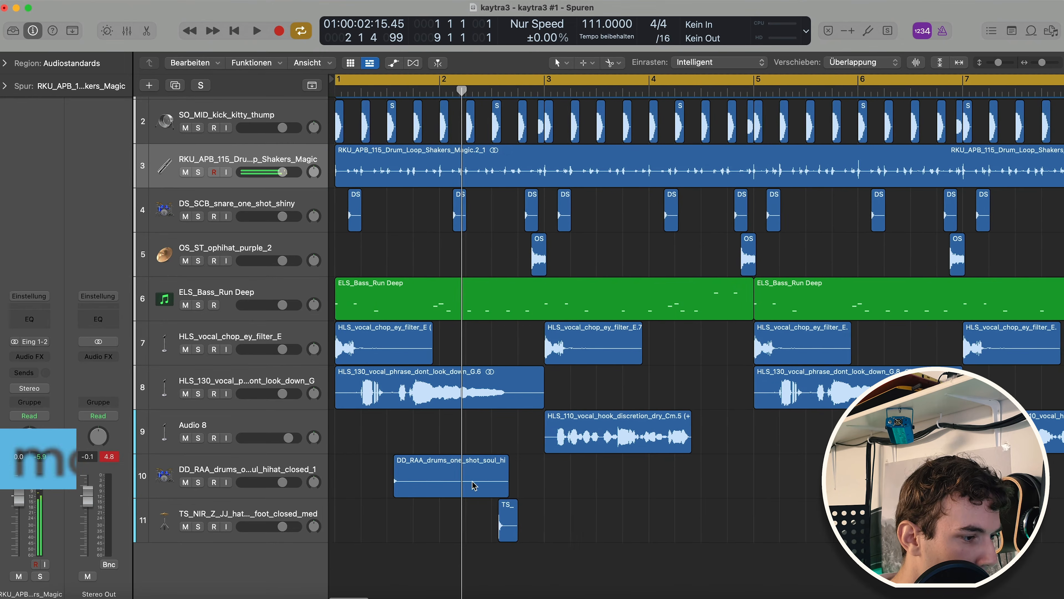
pyautogui.moveTo(418, 487); pyautogui.dragTo(360, 487)
pyautogui.moveTo(506, 536); pyautogui.dragTo(394, 539)
# - Move the two closed hi-hat tracks directly below the OS_ST_ophihat_purple_2 track
pyautogui.moveTo(275, 461); pyautogui.dragTo(268, 278)
pyautogui.moveTo(236, 509); pyautogui.dragTo(241, 335)
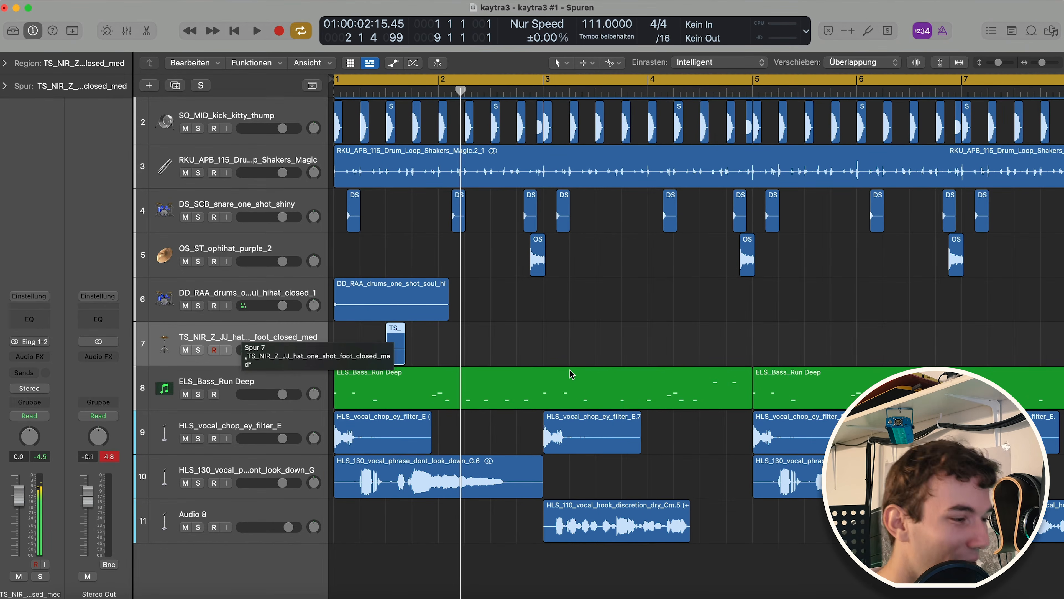
pyautogui.click(562, 372)
# - Play both closed hi-hat regions together in solo from bar 1, turn solo off and deselect them
pyautogui.press('super+Right')
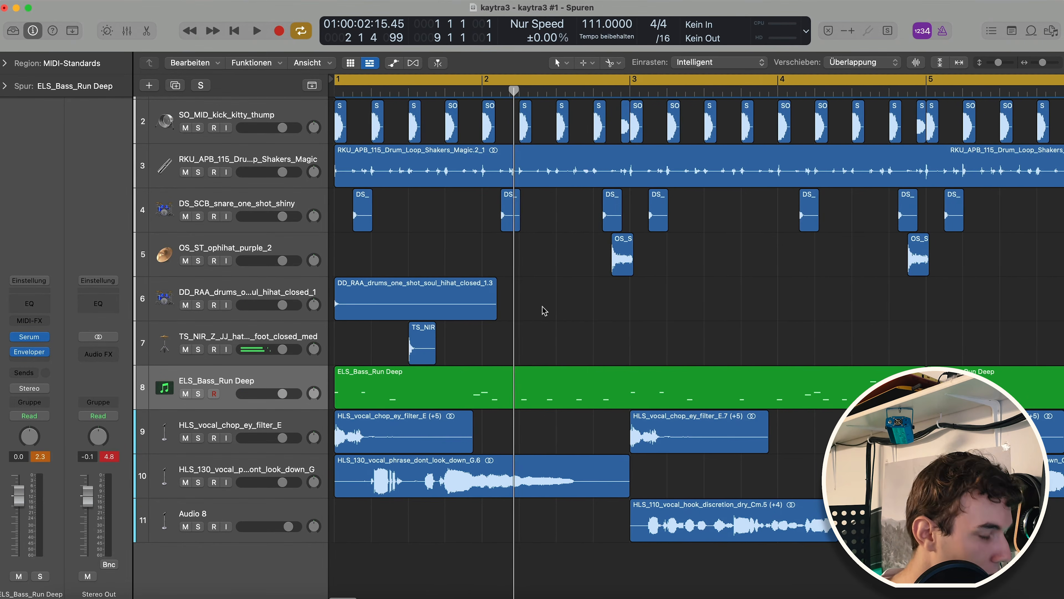
pyautogui.moveTo(511, 339); pyautogui.dragTo(356, 284)
pyautogui.press('s')
pyautogui.press('space')
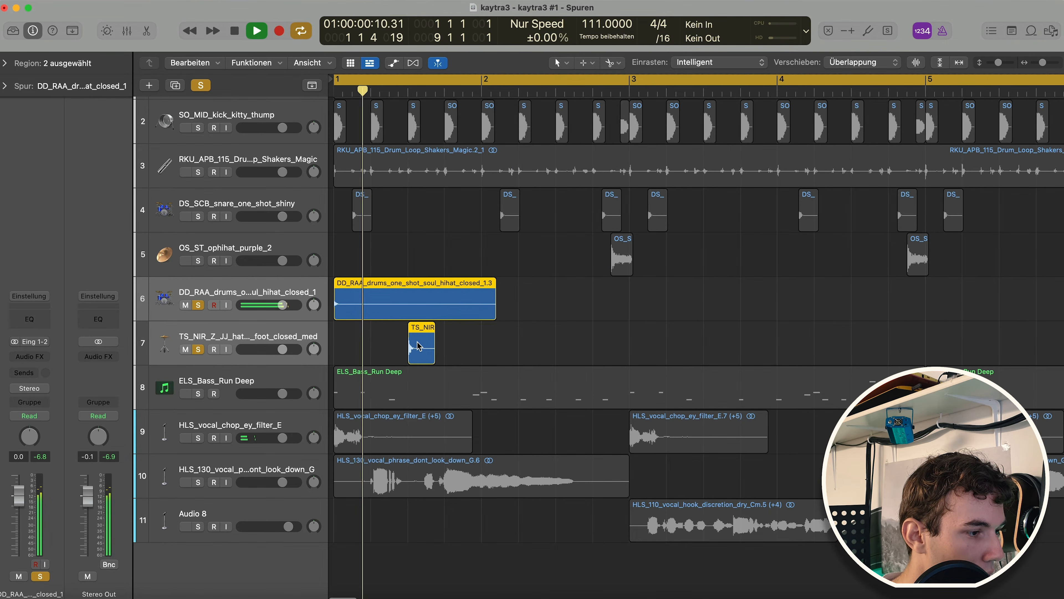
pyautogui.press('space')
pyautogui.press('s')
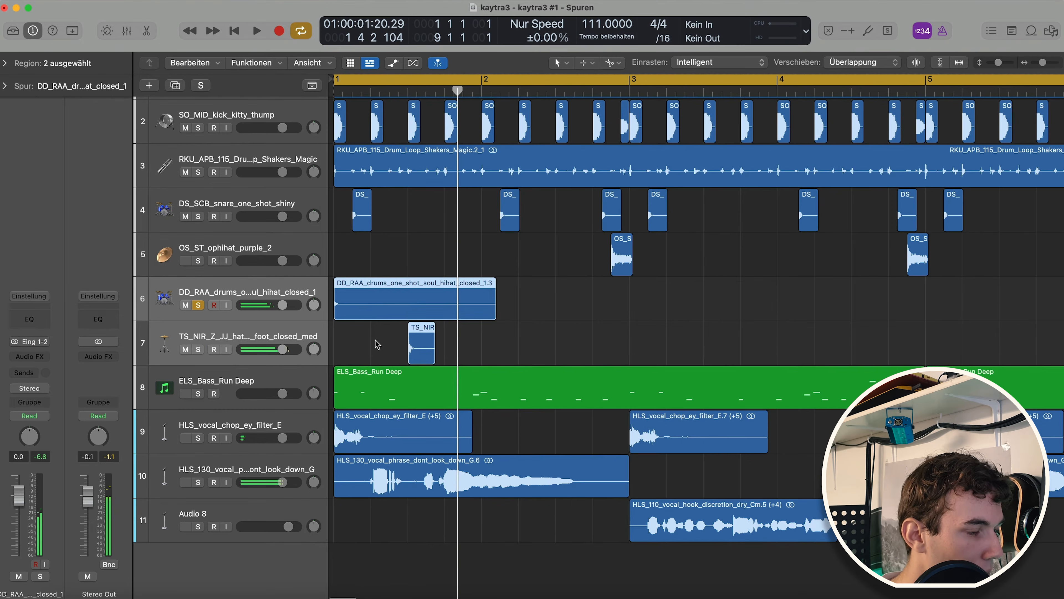
pyautogui.click(376, 343)
pyautogui.scroll(1, 419, 331)
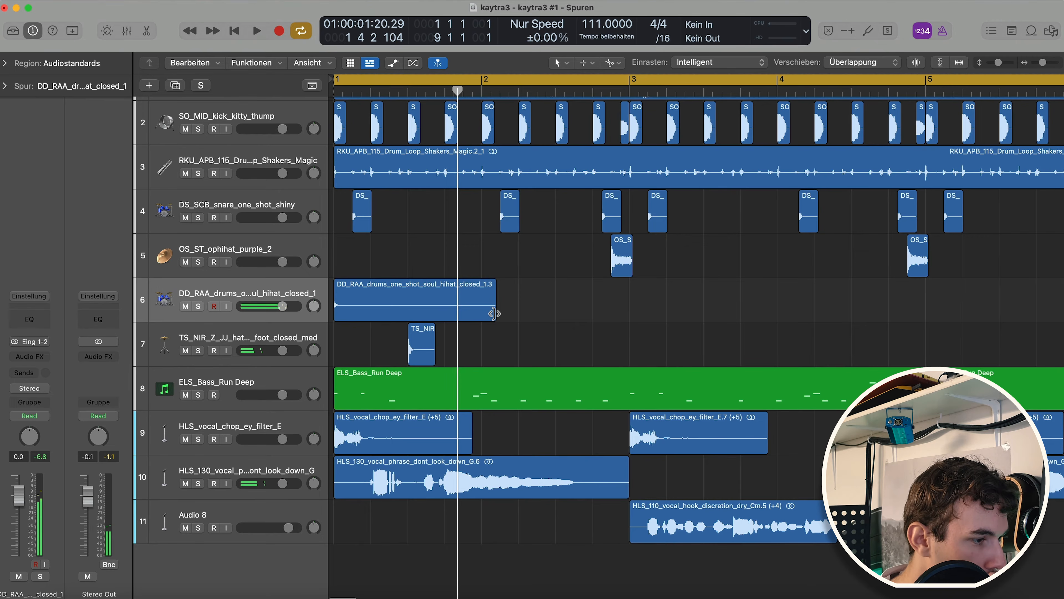
# - Shorten the DD_RAA hi-hat region in bar 1 and place two TS_NIR foot hat hits on the second and fourth sixteenths of beat 4
pyautogui.moveTo(493, 314); pyautogui.dragTo(355, 317)
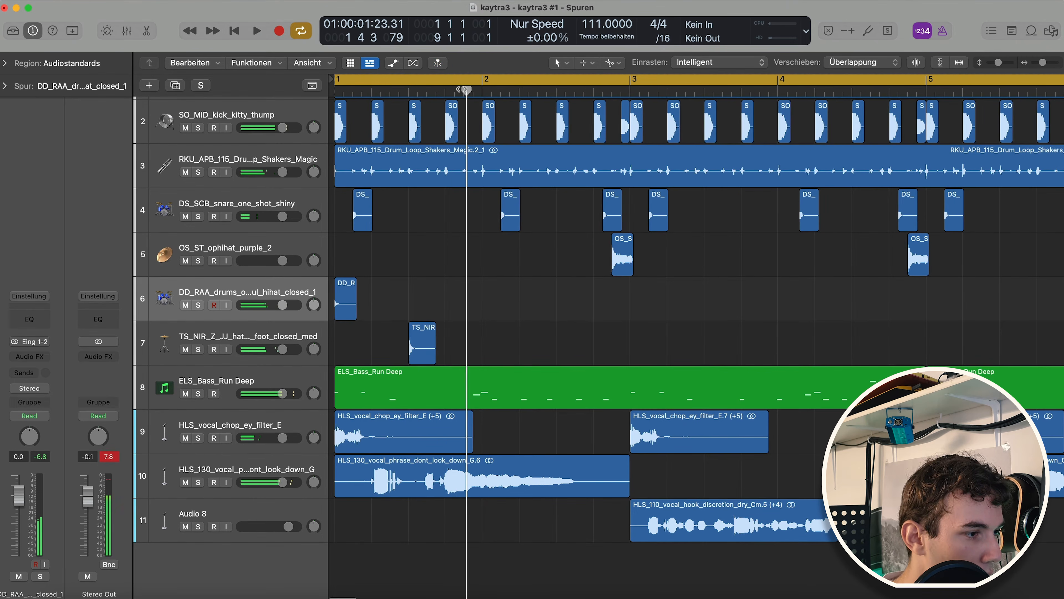
pyautogui.moveTo(465, 90); pyautogui.dragTo(454, 90)
pyautogui.moveTo(419, 345); pyautogui.dragTo(466, 346)
pyautogui.press('super+Right')
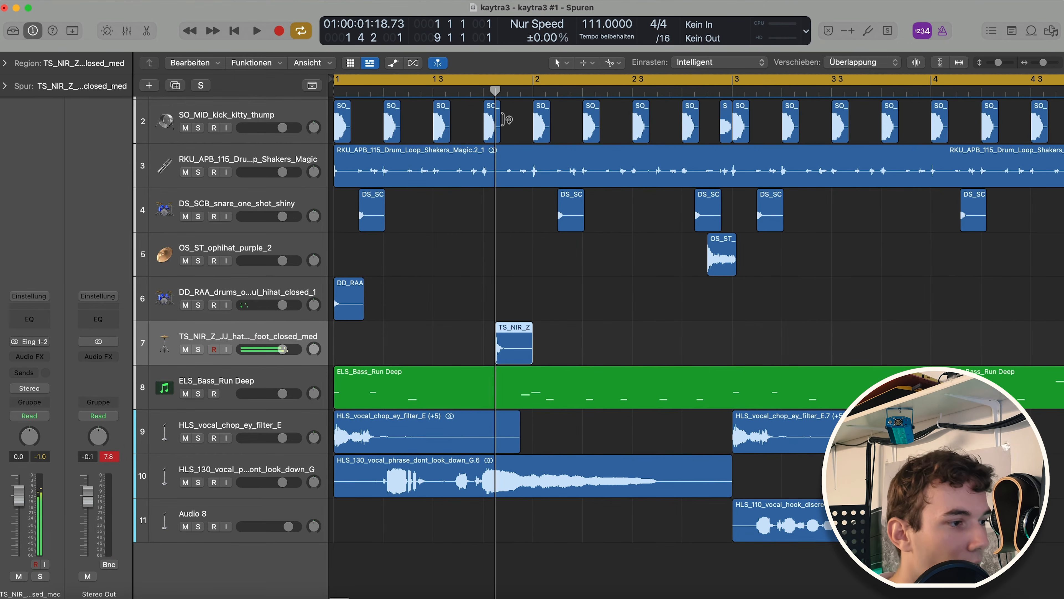
pyautogui.click(521, 90)
pyautogui.moveTo(514, 350); pyautogui.dragTo(544, 350)
# - Listen to the two foot hat hits within the full beat from bar 1, then stop playback
pyautogui.press('super+Left')
pyautogui.press('Return')
pyautogui.press('space')
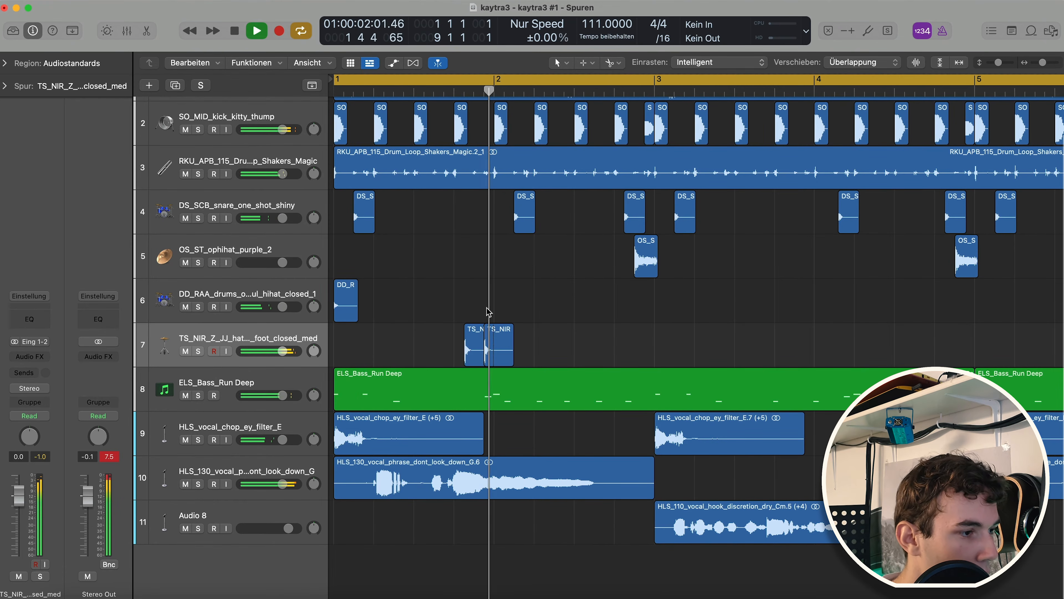
pyautogui.press('space')
# - Mute the TS_NIR foot hat track and place two DD_RAA closed hi-hat hits on the last two sixteenths of bar 1
pyautogui.press('super+Right')
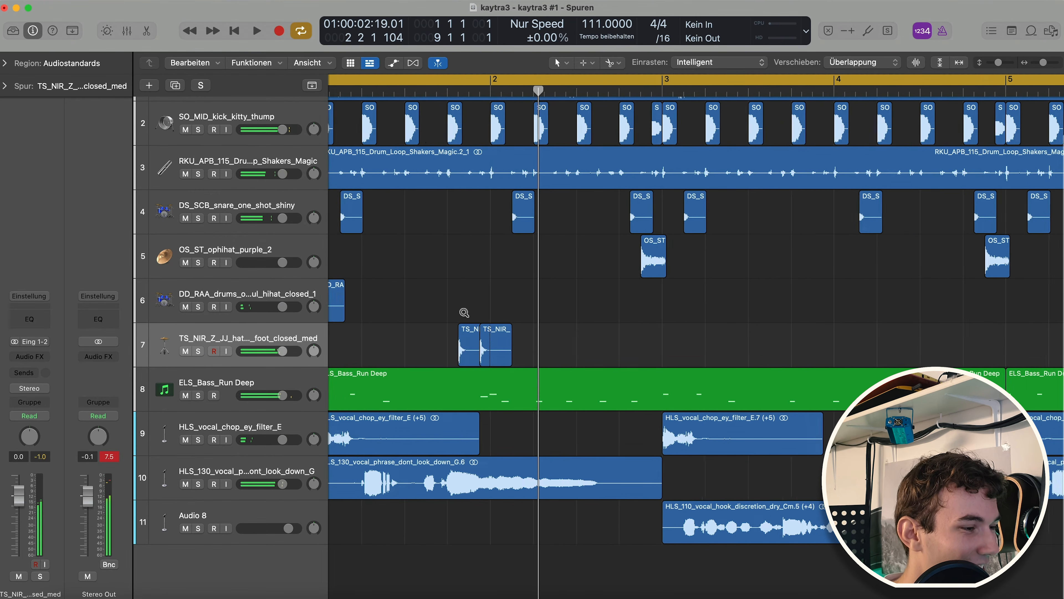
pyautogui.scroll(2, 465, 313)
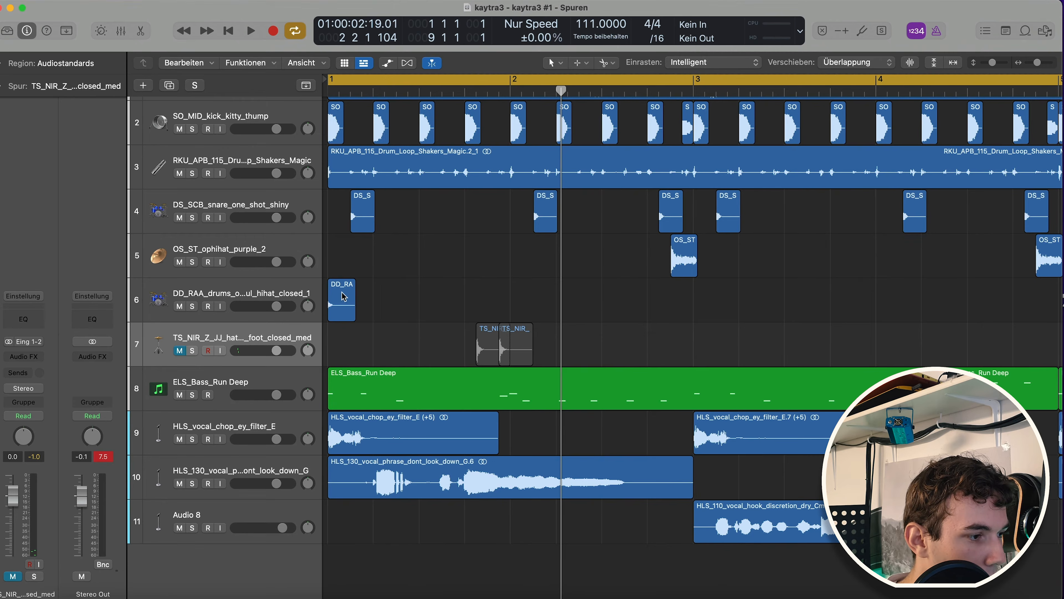
pyautogui.moveTo(342, 296); pyautogui.dragTo(511, 293)
pyautogui.press('space')
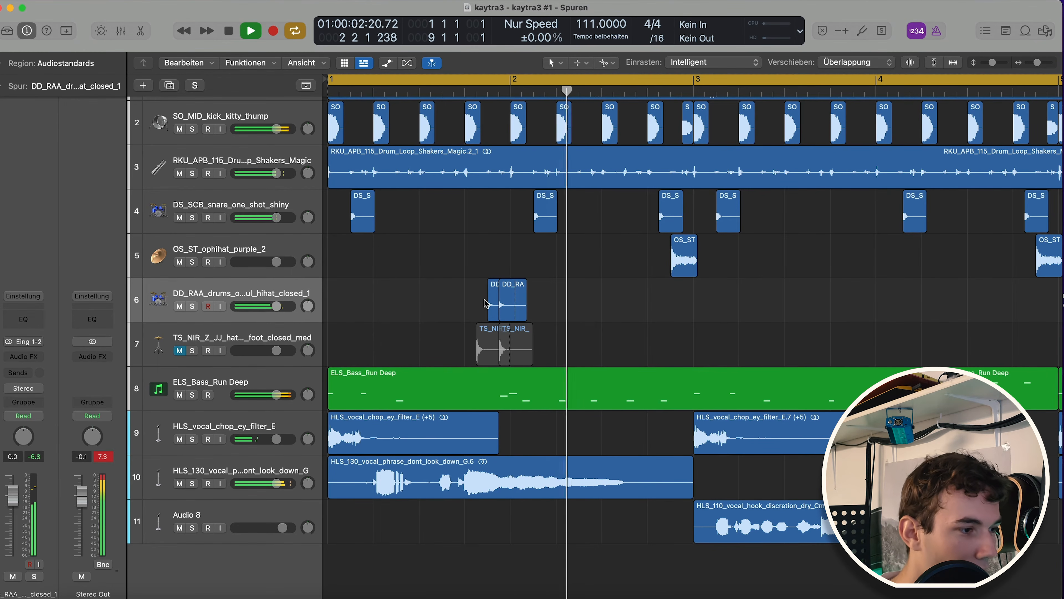
pyautogui.press('space')
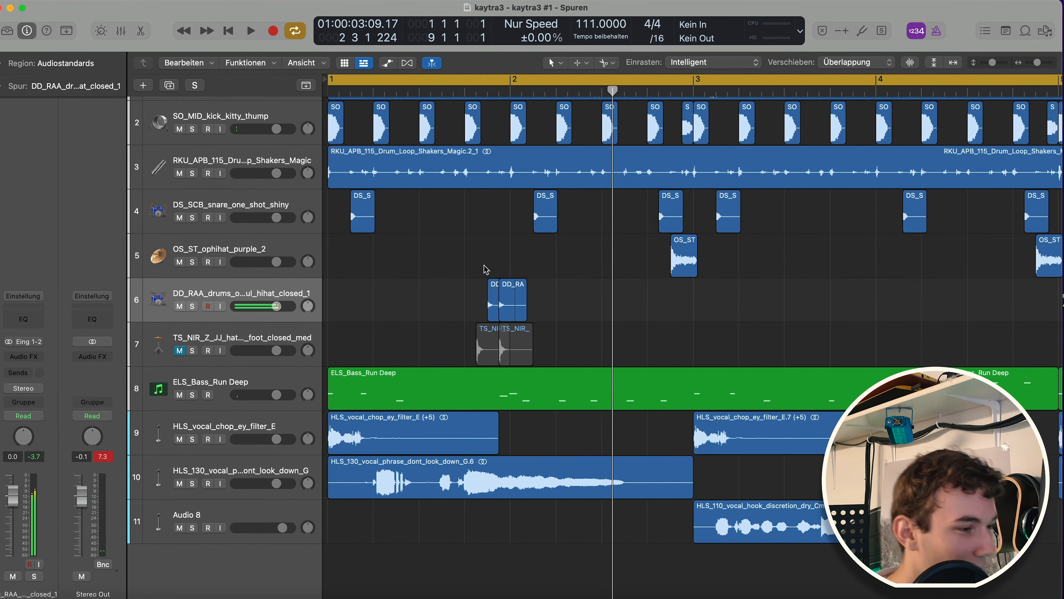
# - Copy the shortened DD_RAA hi-hat pair to the ends of bars 3, 5 and 7 and to the middle of beat 3 in bar 2
pyautogui.moveTo(470, 255); pyautogui.dragTo(523, 307)
pyautogui.click(475, 283)
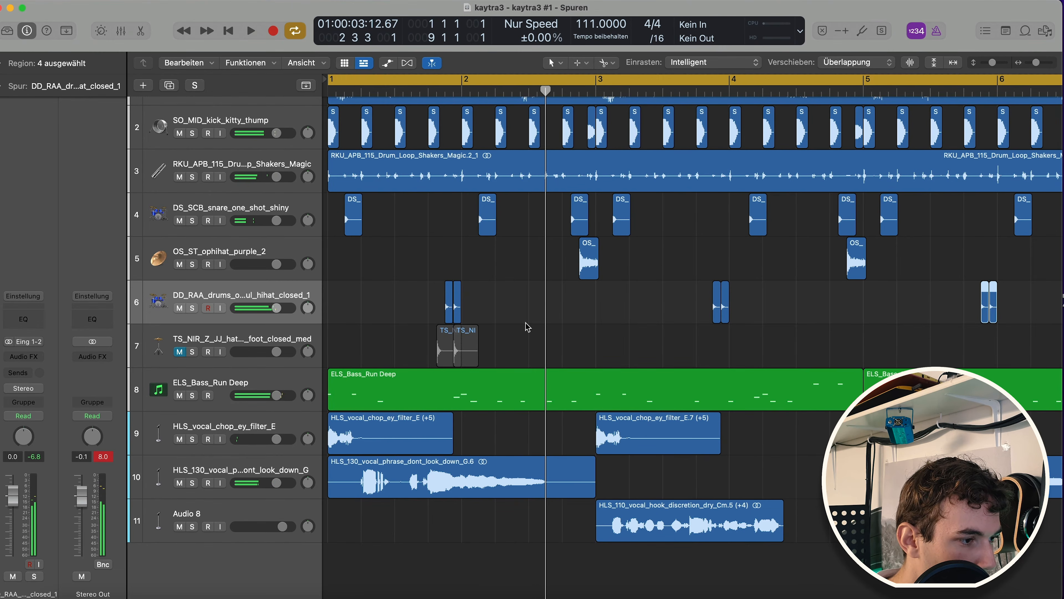
pyautogui.moveTo(513, 308); pyautogui.dragTo(423, 294)
# - Play the beat from bar 1, raise the DS_SCB snare track's volume slightly and stop playback
pyautogui.press('space')
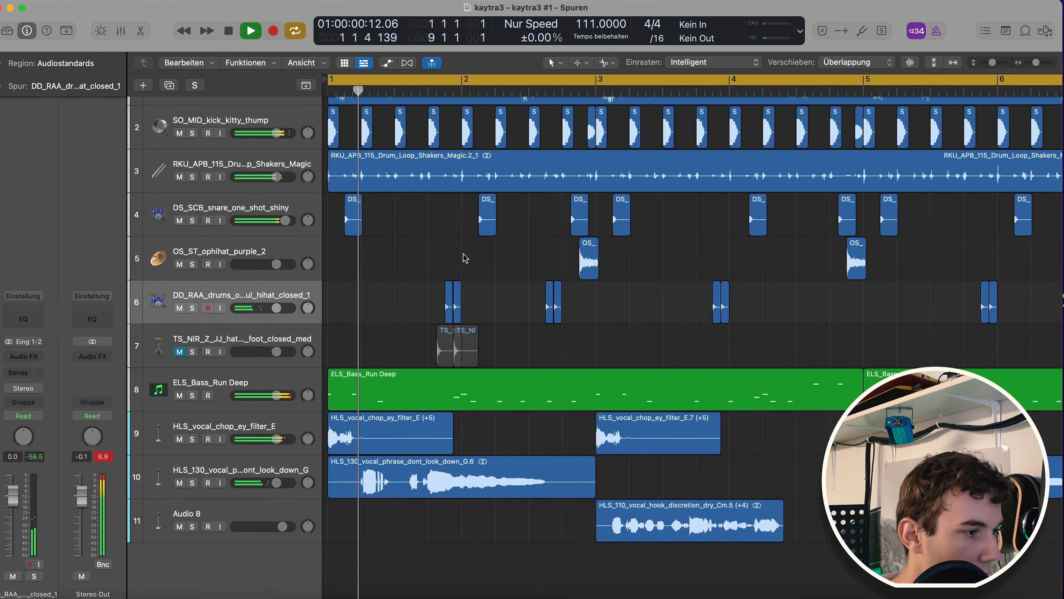
pyautogui.moveTo(284, 220); pyautogui.dragTo(288, 221)
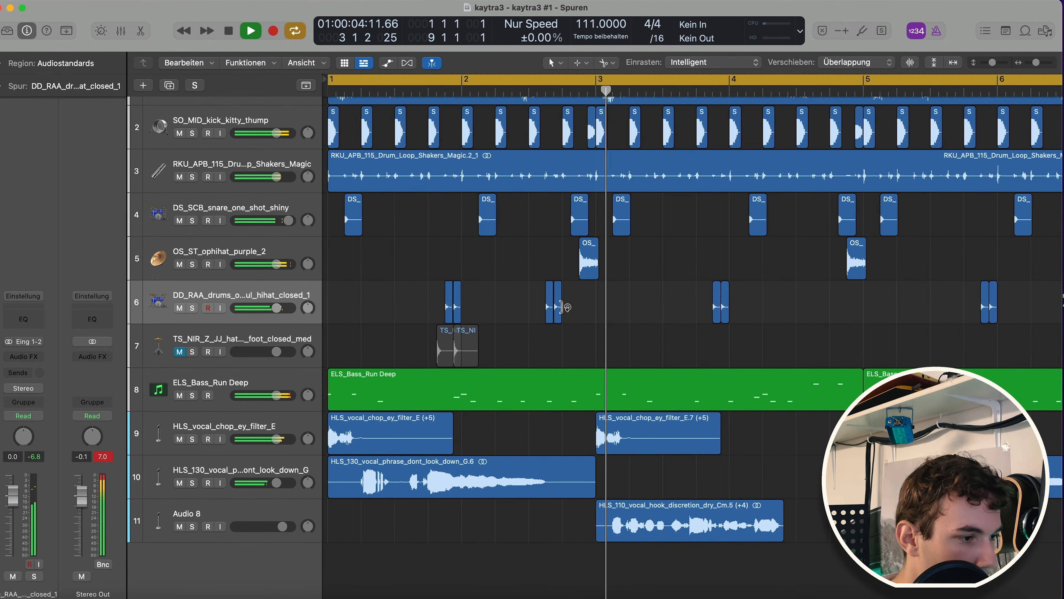
pyautogui.press('space')
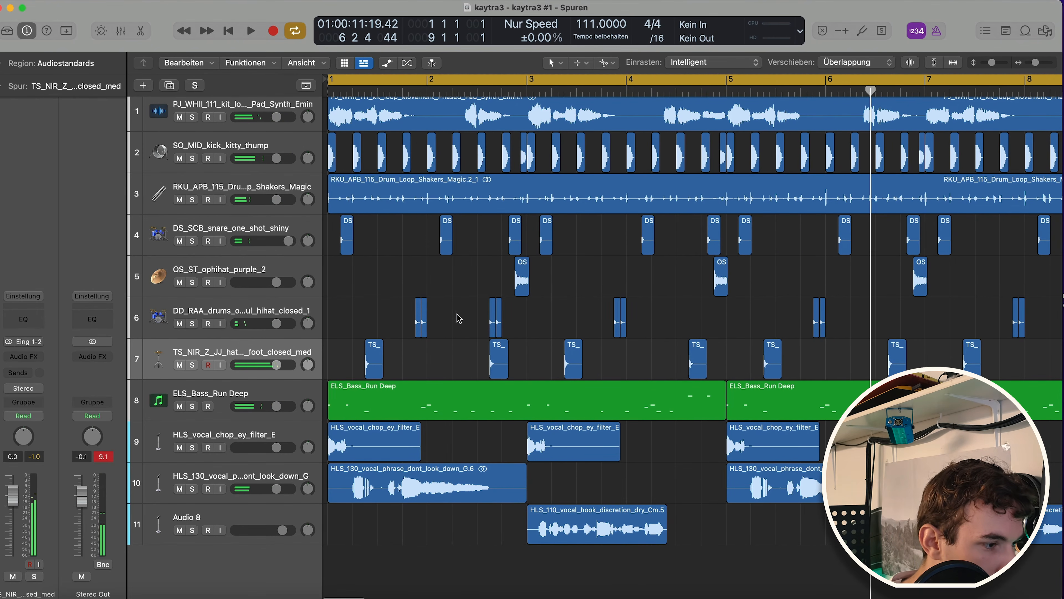
# - Copy the DD_RAA hi-hat pair from the end of bar 1 to the middle of beat 3 in bar 5 and of beat 2 in bar 8
pyautogui.moveTo(383, 300); pyautogui.dragTo(449, 336)
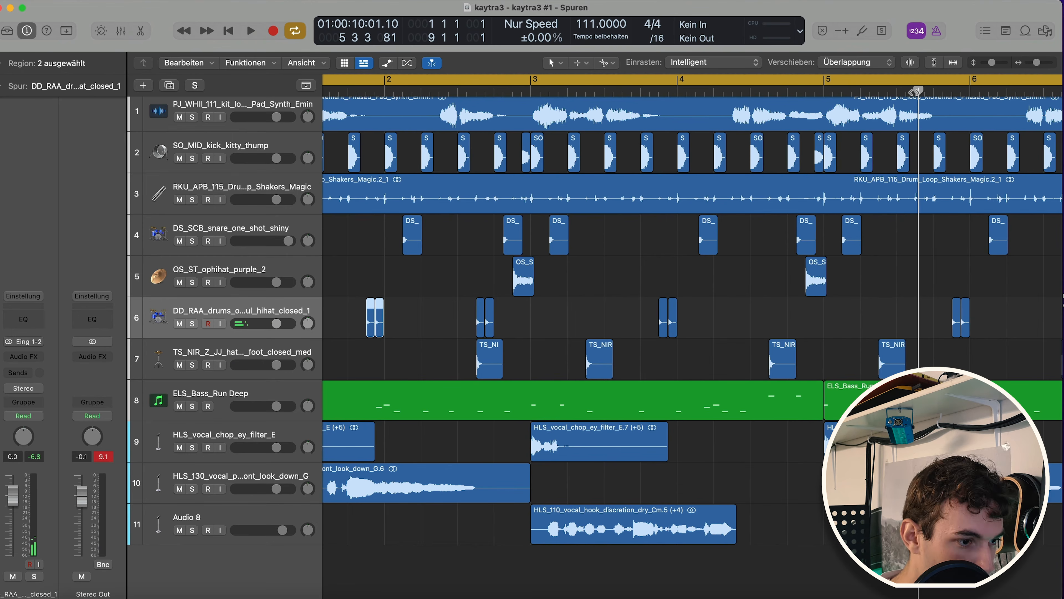
pyautogui.press('super+v')
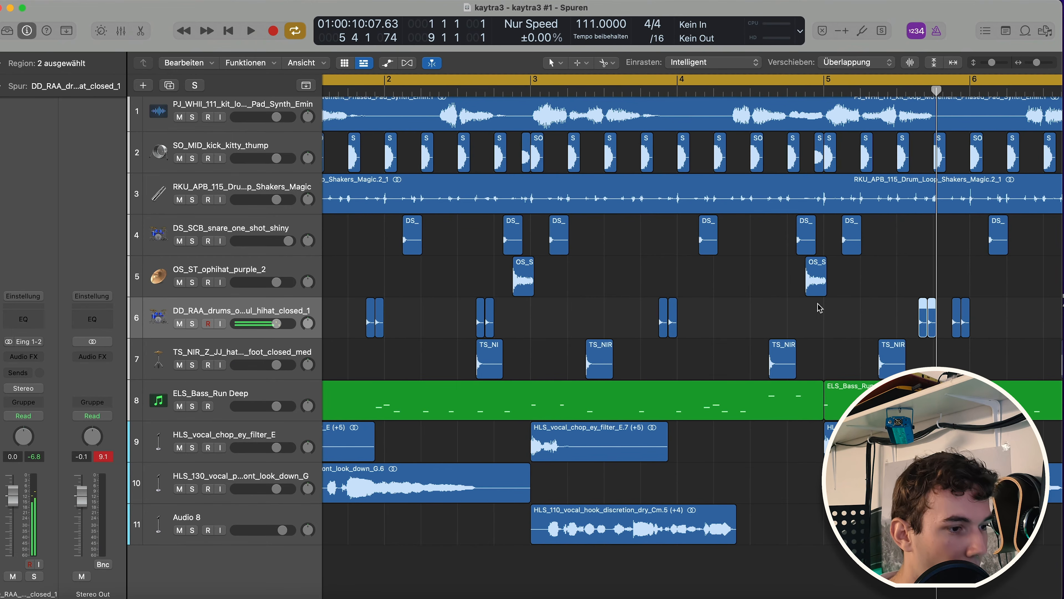
pyautogui.hscroll(8, 820, 306)
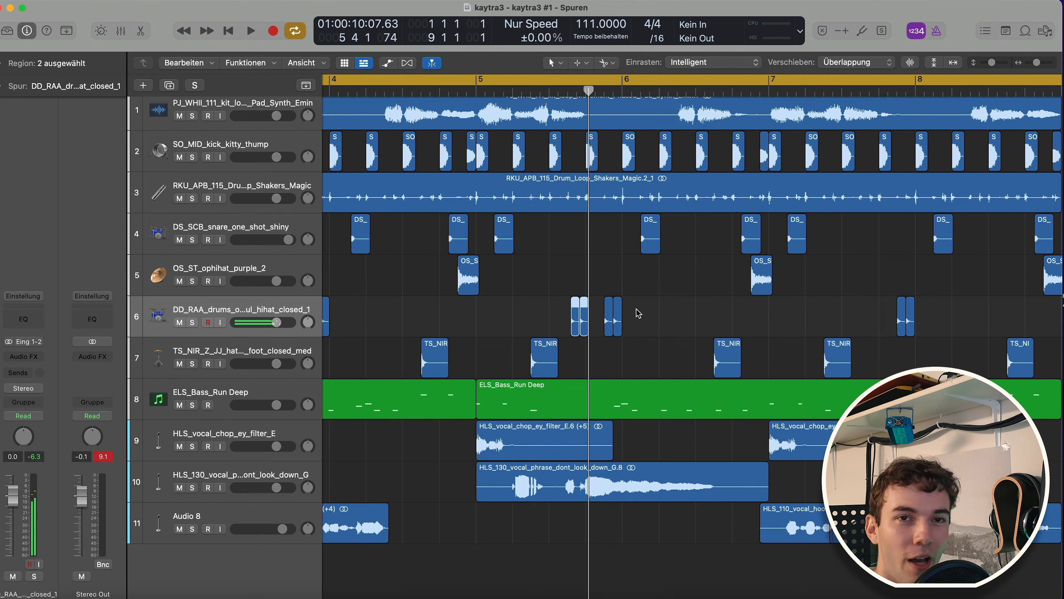
pyautogui.scroll(-3, 767, 150)
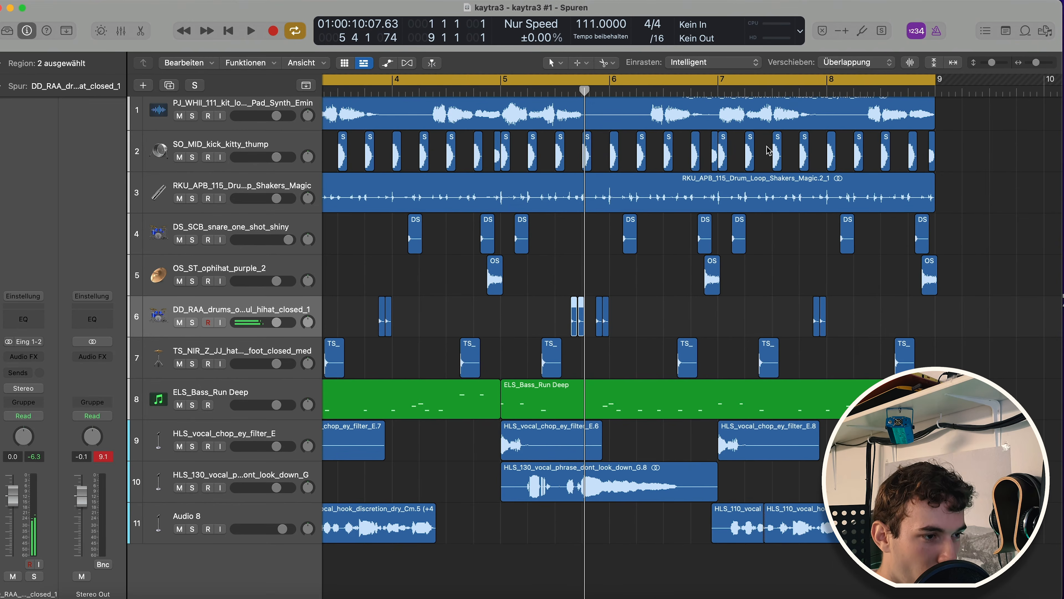
pyautogui.scroll(3, 768, 150)
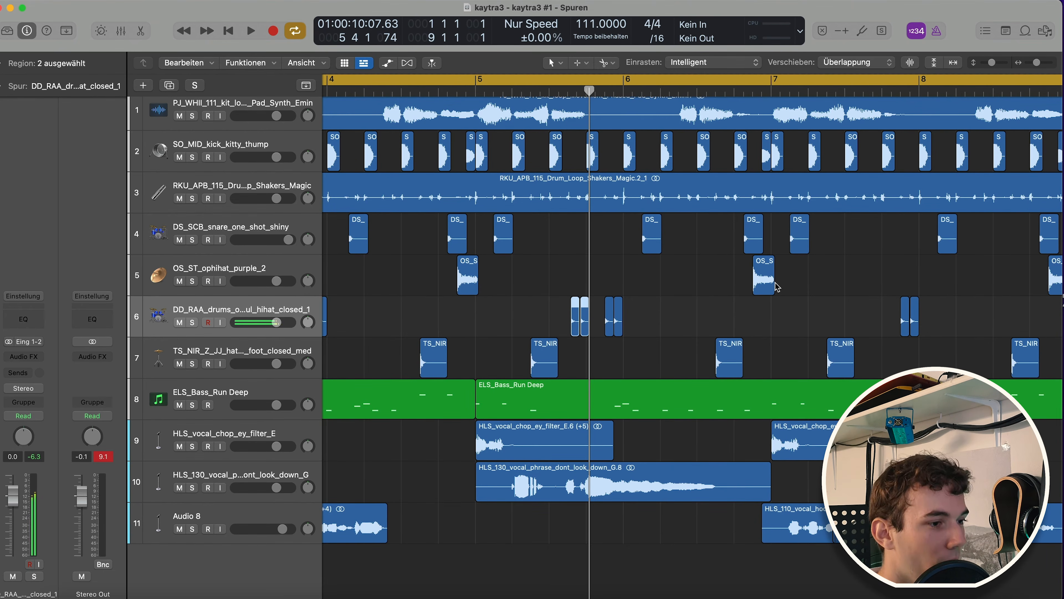
pyautogui.hscroll(2, 859, 279)
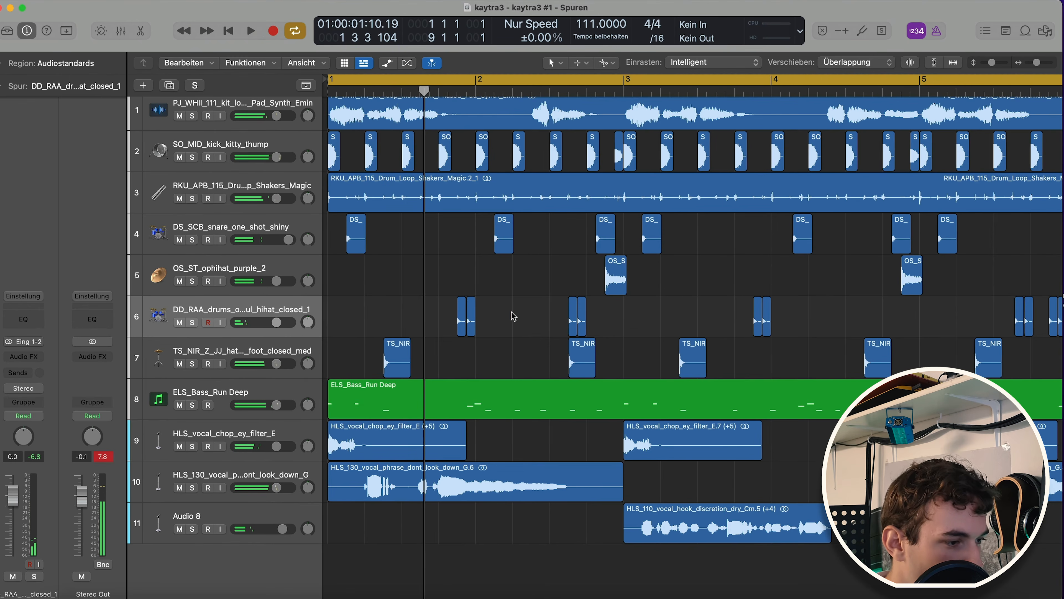
pyautogui.scroll(-5, 511, 316)
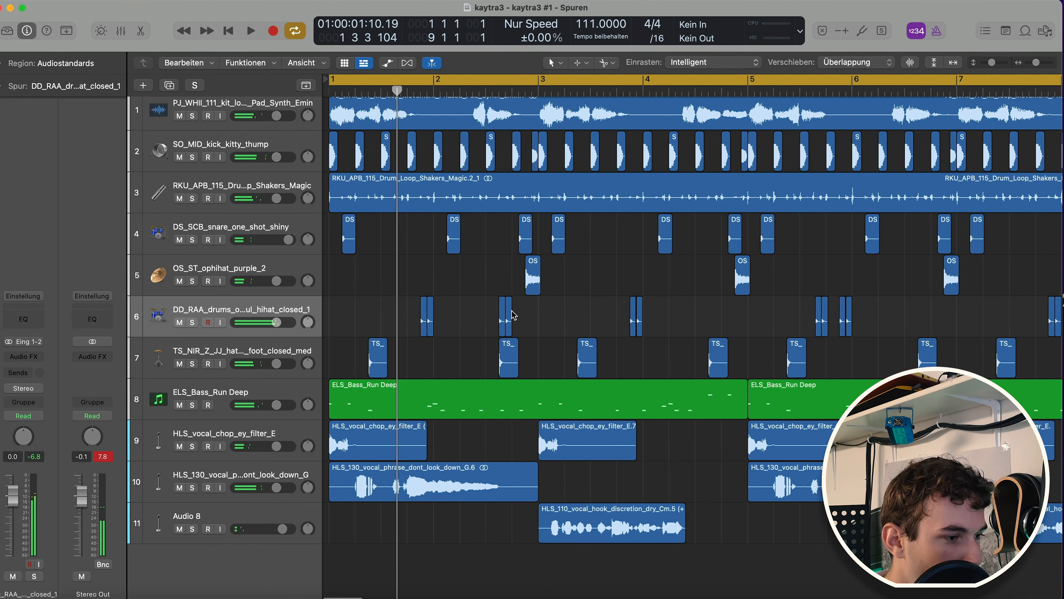
pyautogui.hscroll(1, 473, 209)
pyautogui.scroll(-1, 703, 220)
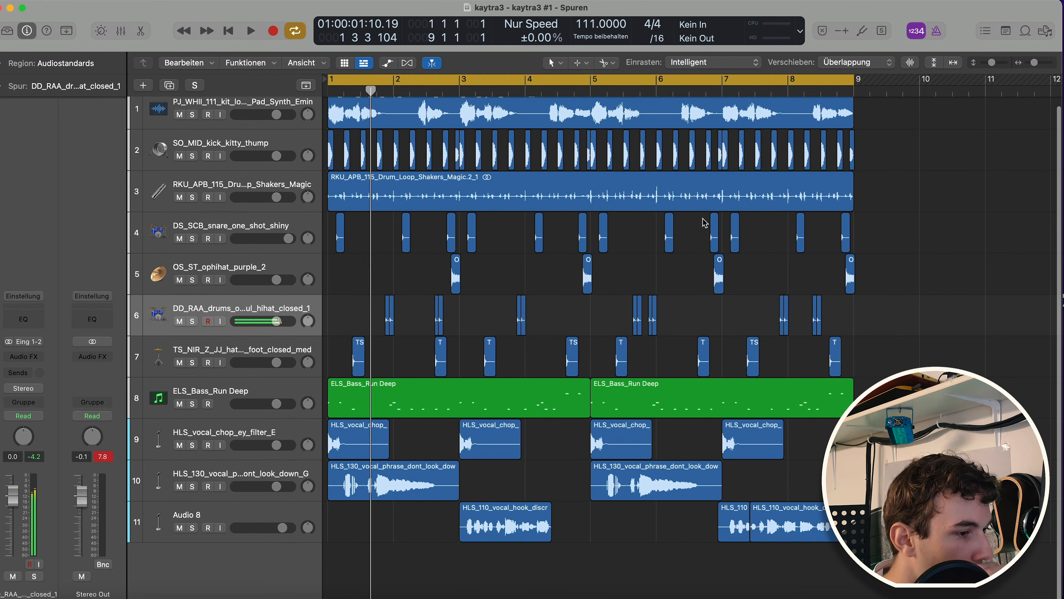